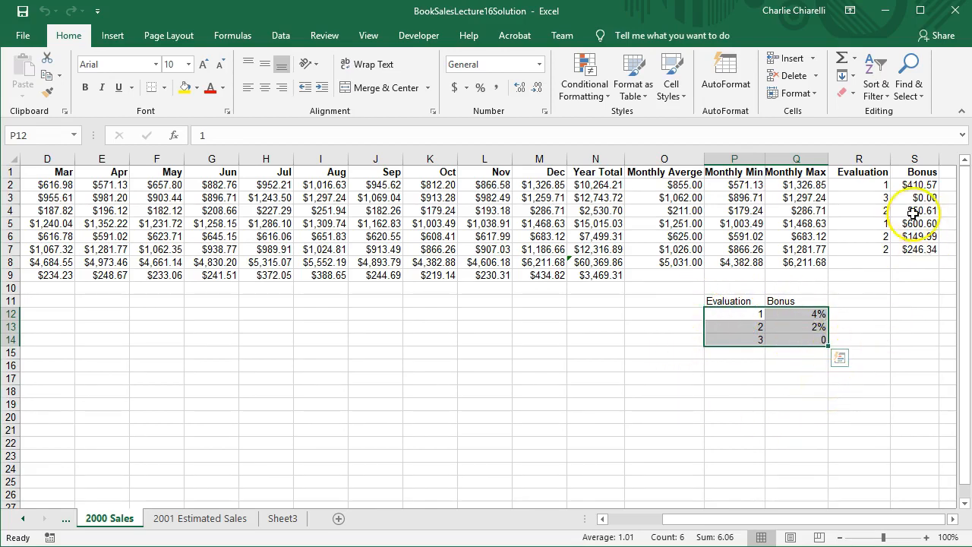
Inspect the Bonus formula in S2 and the Year Total cell N2 that it multiplies.
left_click(915, 185)
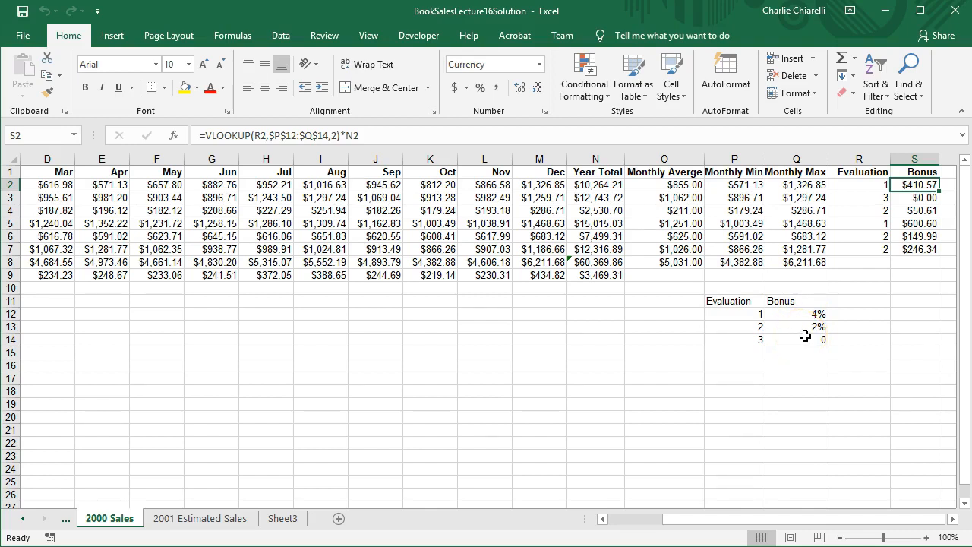
left_click(593, 189)
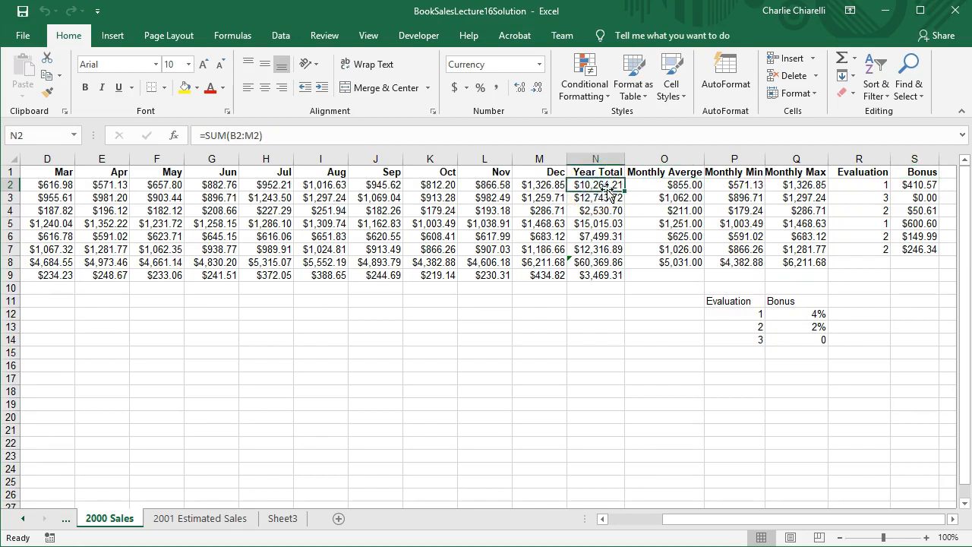
left_click(923, 187)
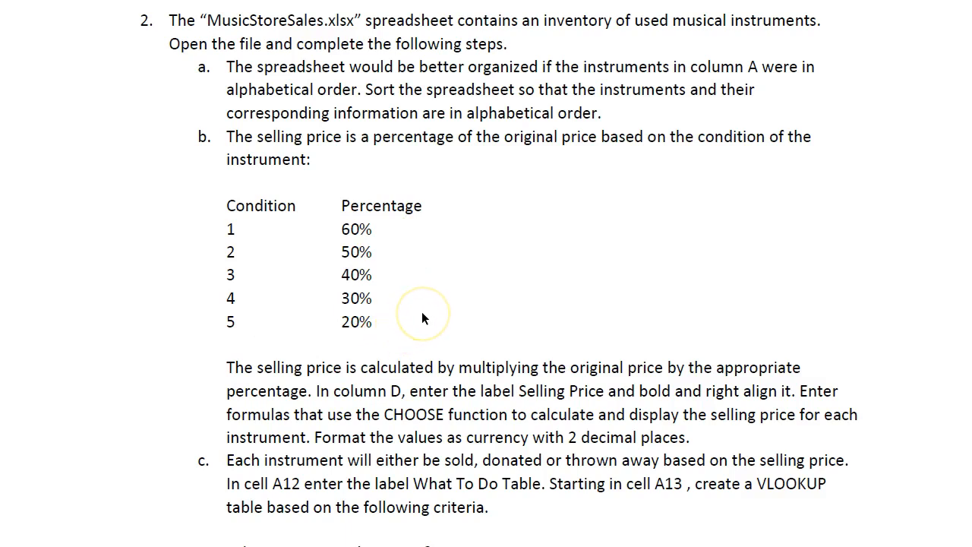
Read the music store exercise, and examine the Selling Price formula in D4, the lookup table A13:B15 and the What To Do formula in E4.
scroll(424, 295, "down", 3)
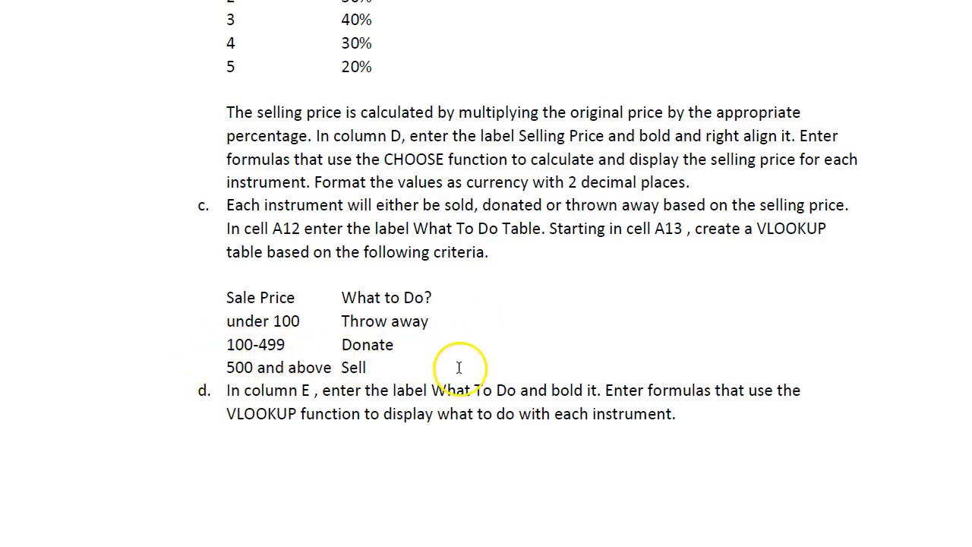
scroll(459, 364, "up", 3)
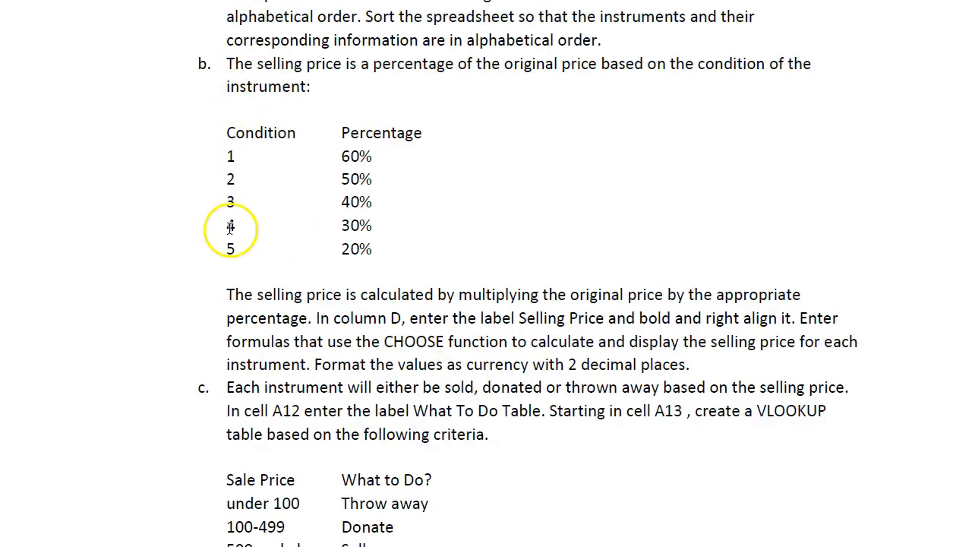
scroll(413, 258, "down", 3)
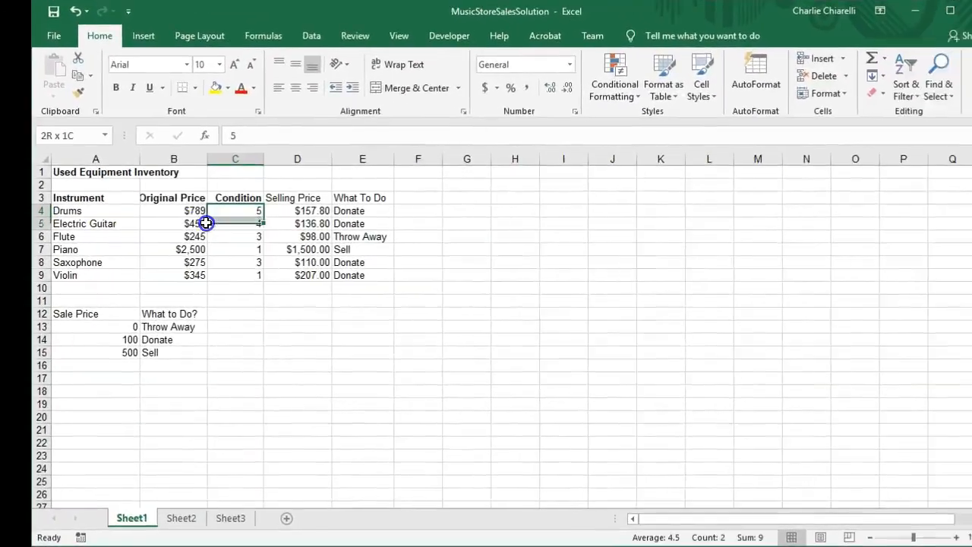
left_click_drag(206, 222, 229, 272)
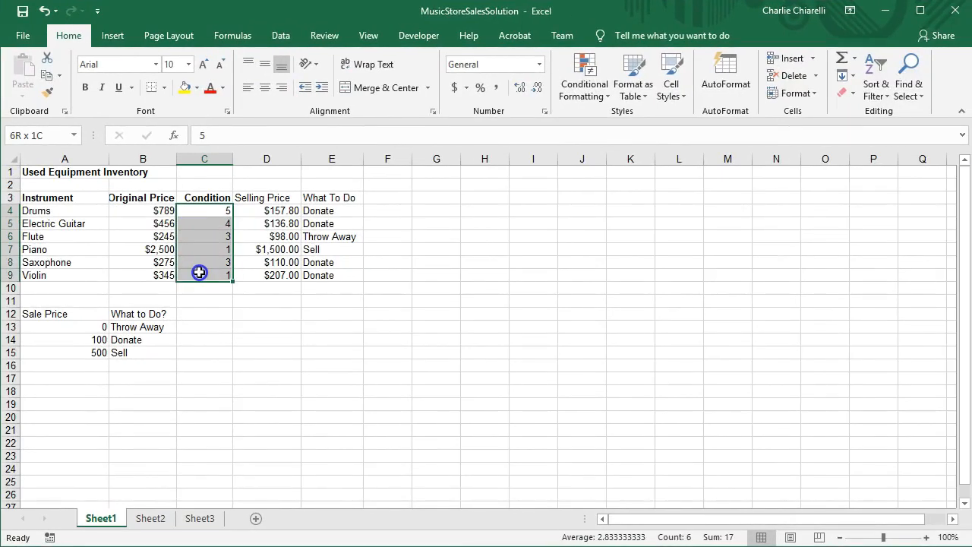
left_click(274, 211)
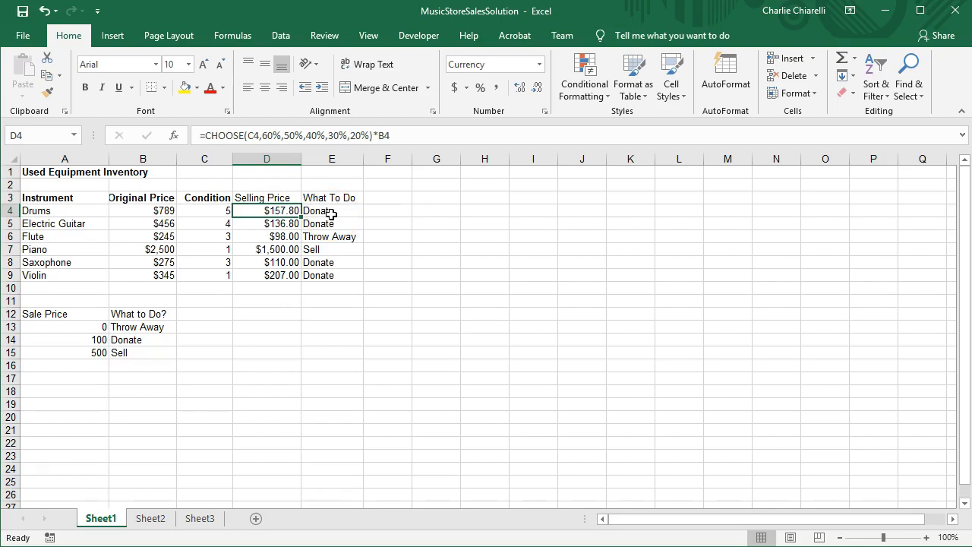
left_click_drag(49, 327, 120, 352)
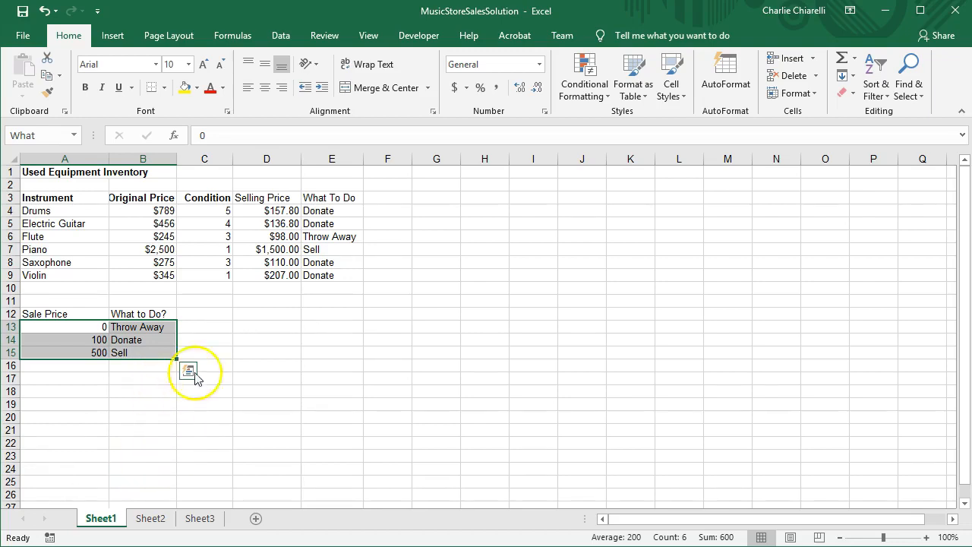
left_click(332, 214)
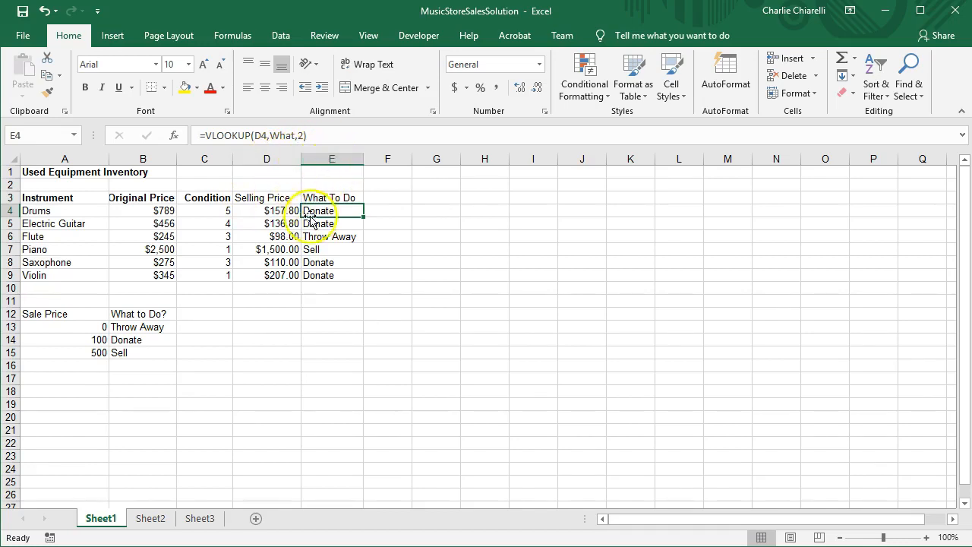
left_click(337, 328)
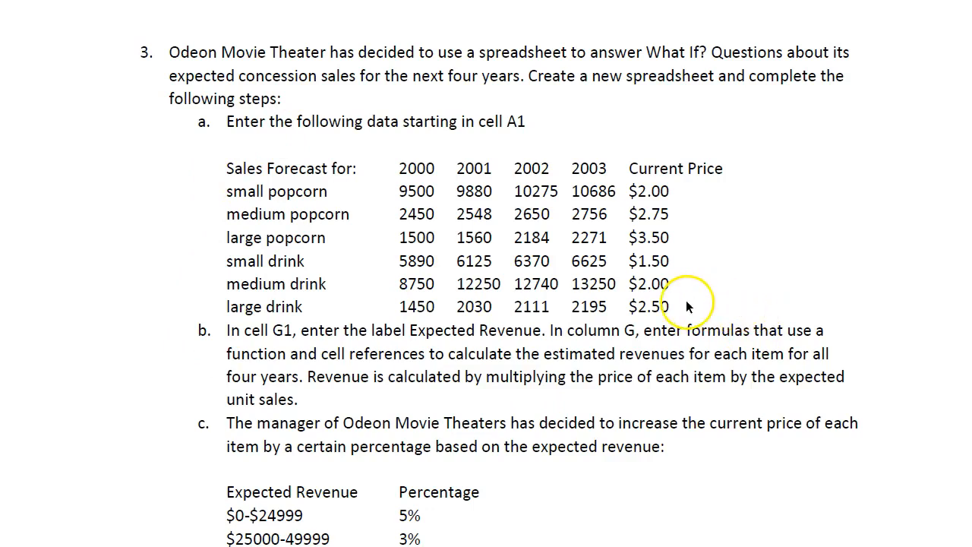
Read the Odeon Movie Theater exercise and inspect the Expected Revenue formula in G2 with its unit sales B2:E2 and price F2.
scroll(687, 306, "down", 3)
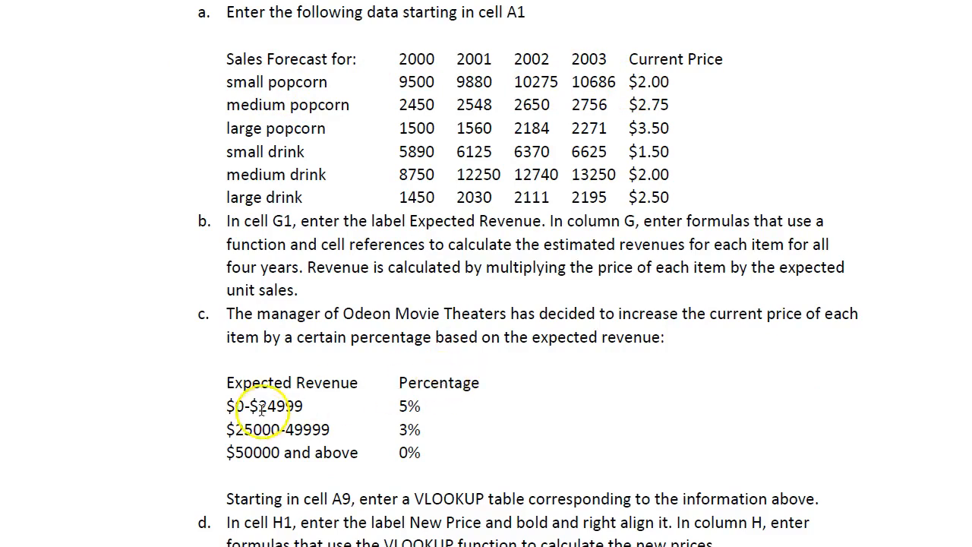
scroll(261, 398, "down", 1)
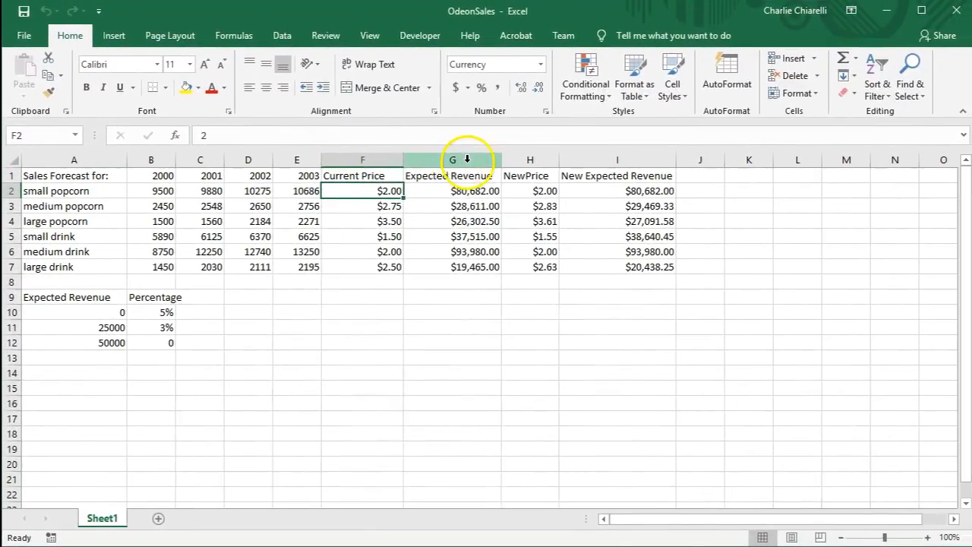
left_click(466, 158)
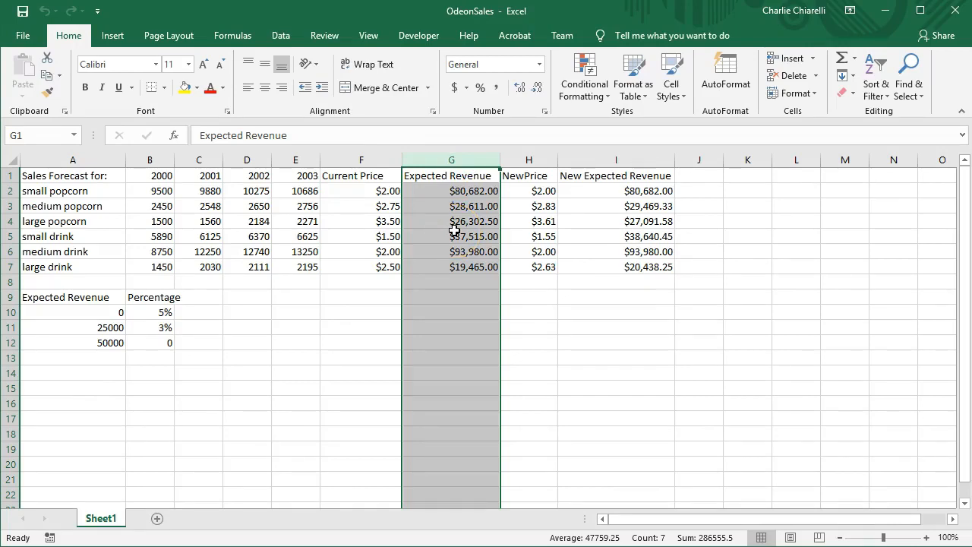
left_click(454, 191)
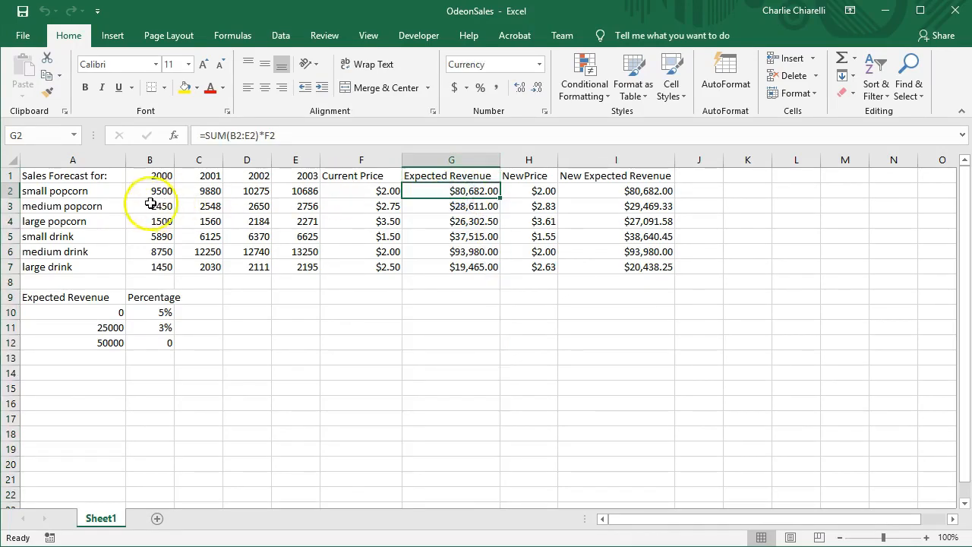
left_click_drag(147, 192, 293, 195)
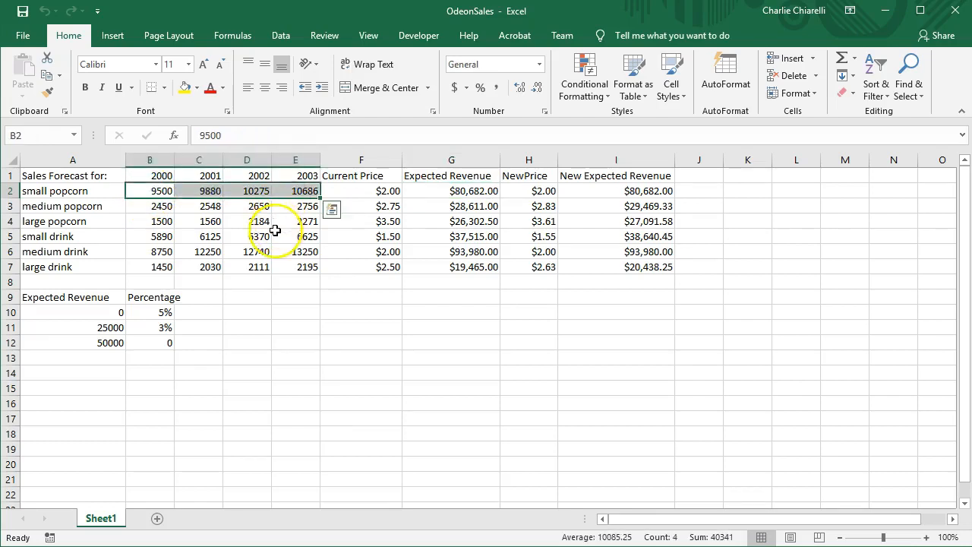
left_click(392, 194)
left_click(486, 192)
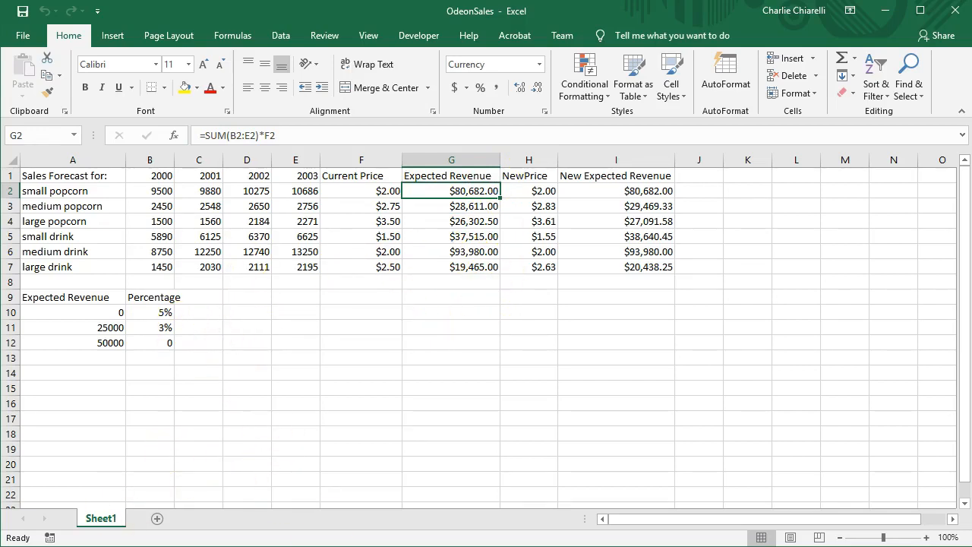
left_click(111, 310)
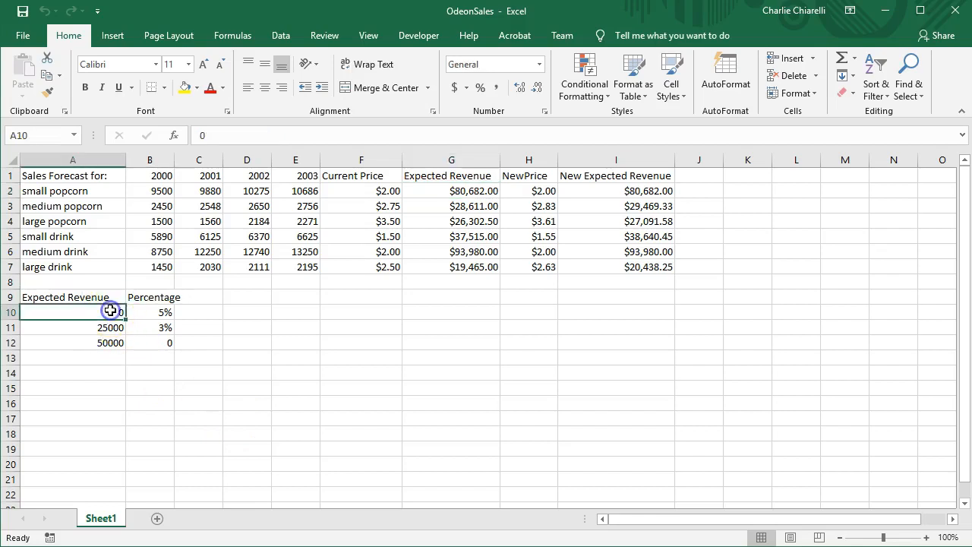
left_click(246, 311)
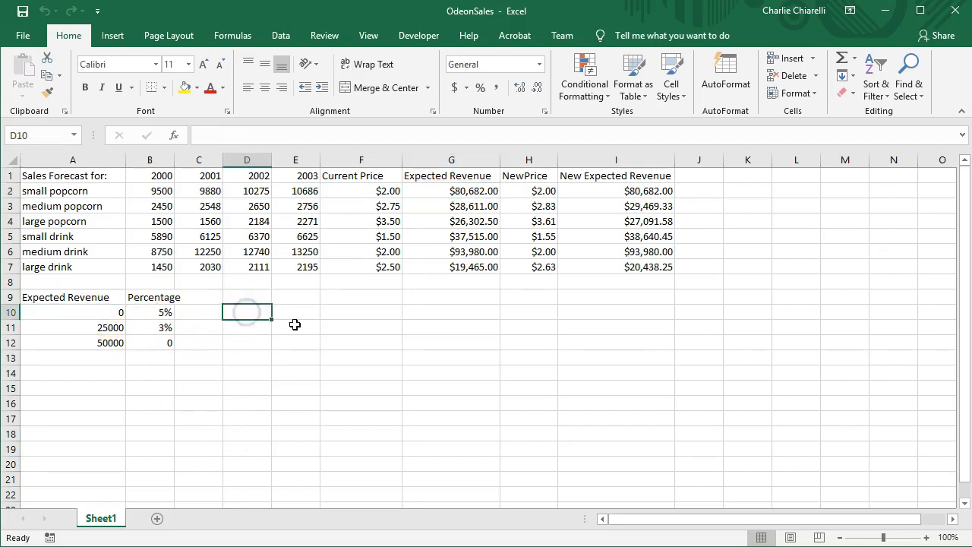
type("0-24999")
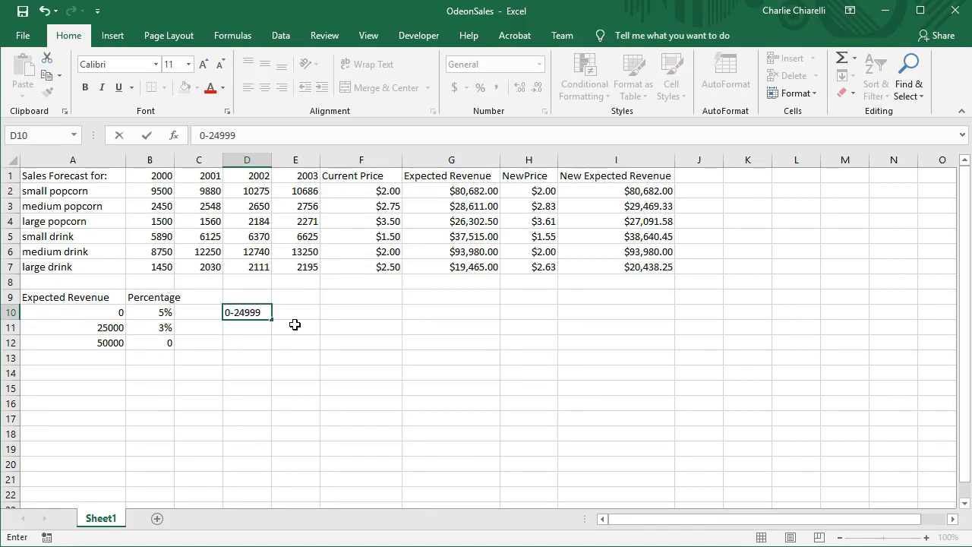
key("Return")
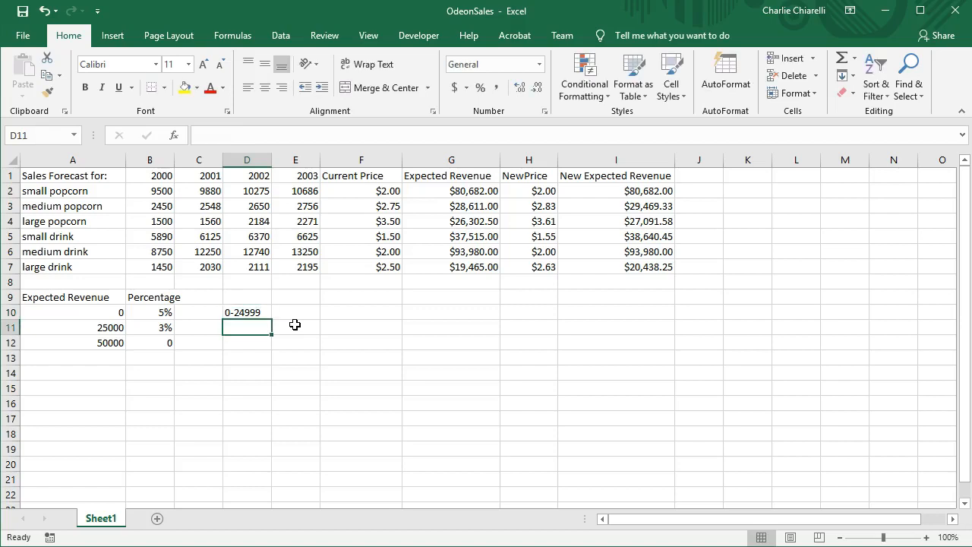
type("25000-")
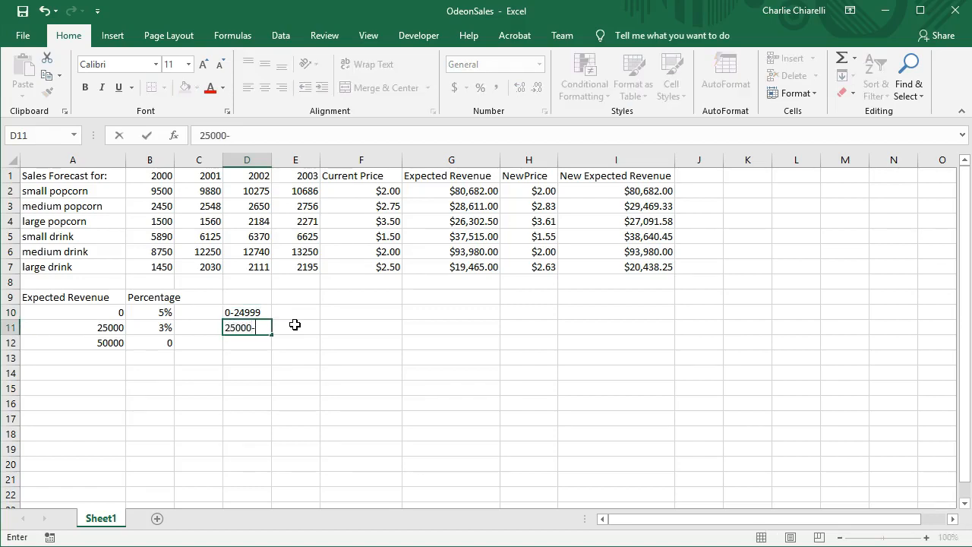
type("49999")
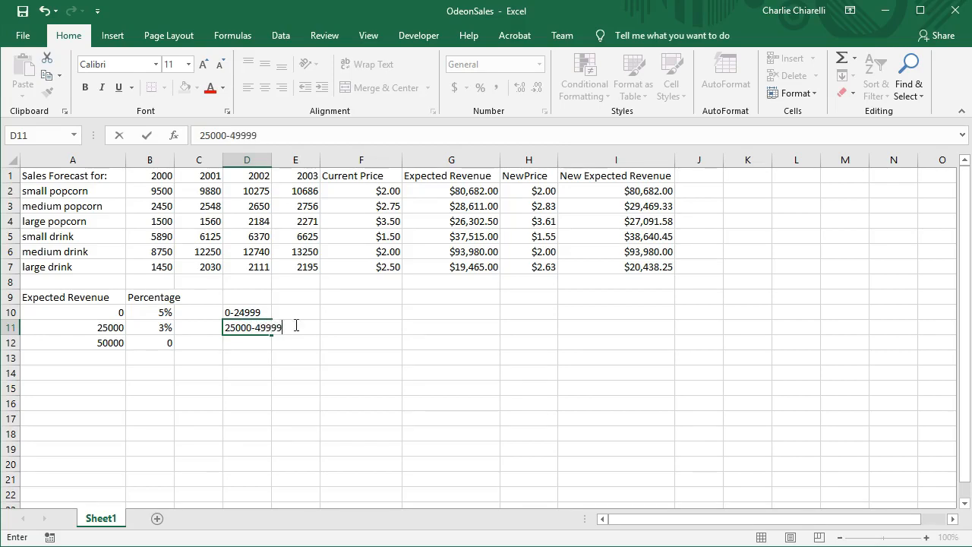
key("Return")
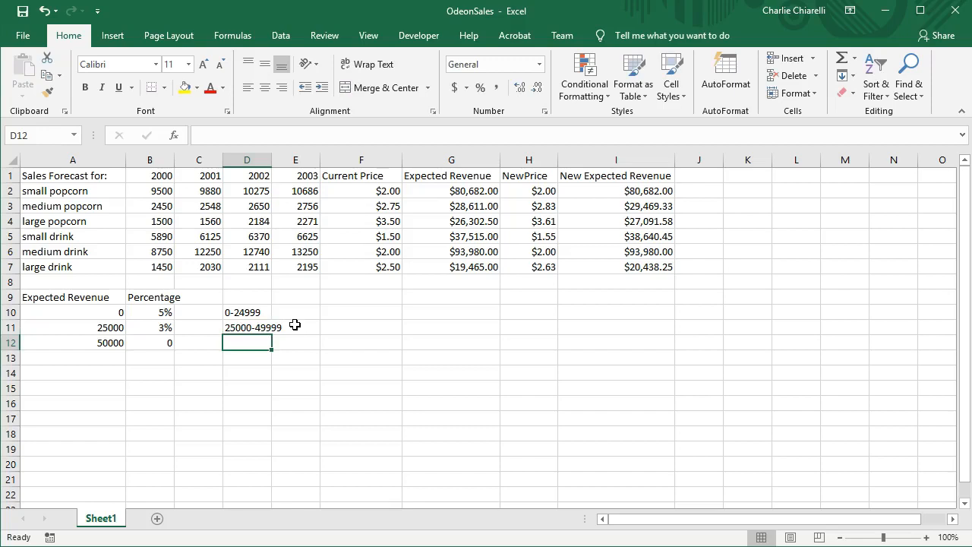
type("50000>")
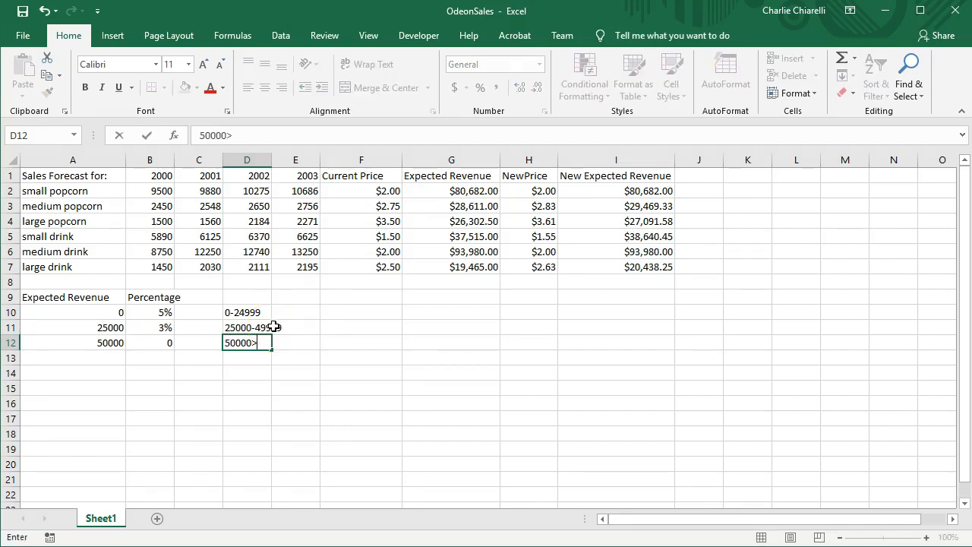
left_click(256, 311)
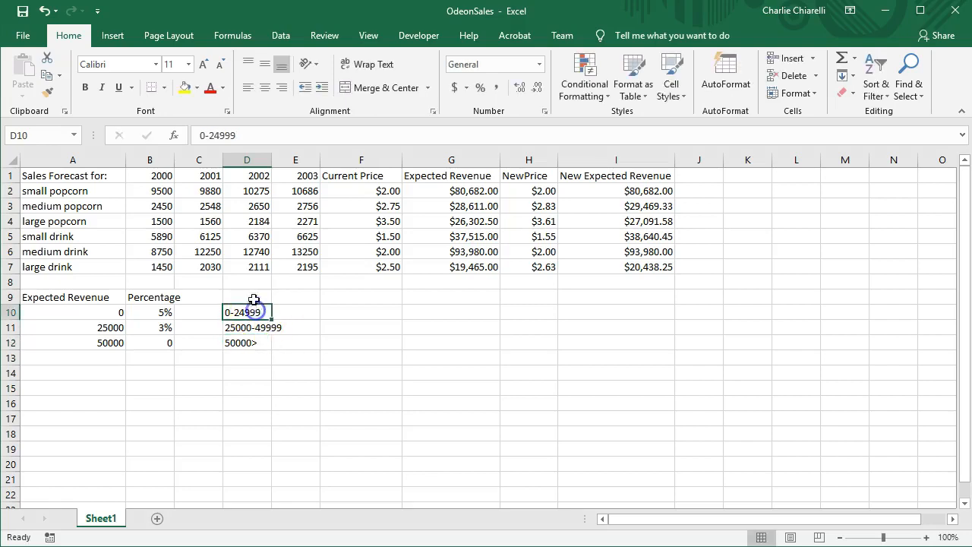
Examine the lookup table A10:B12, cells F2 and G2, and the VLOOKUP part of the New Price formula in H2, discarding any accidental edit.
left_click_drag(36, 314, 145, 338)
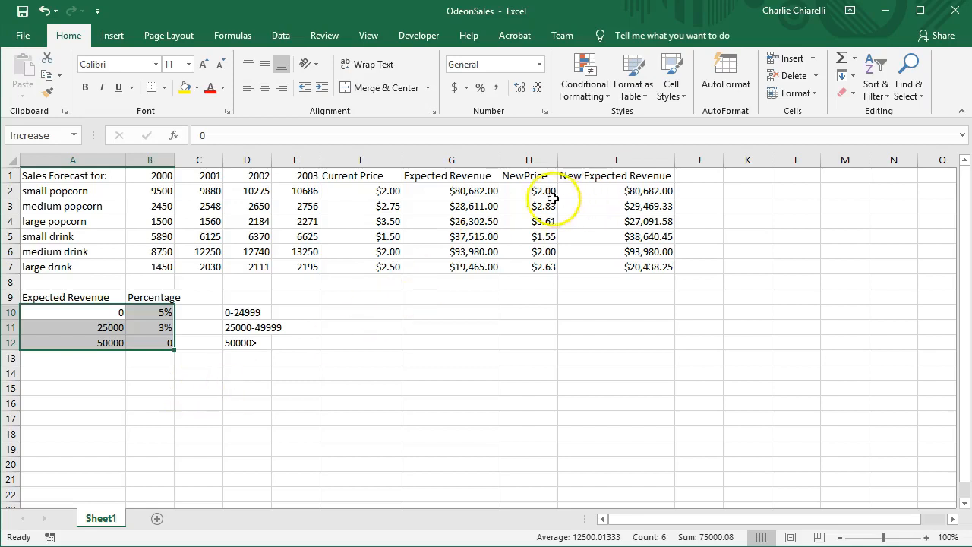
left_click(378, 192)
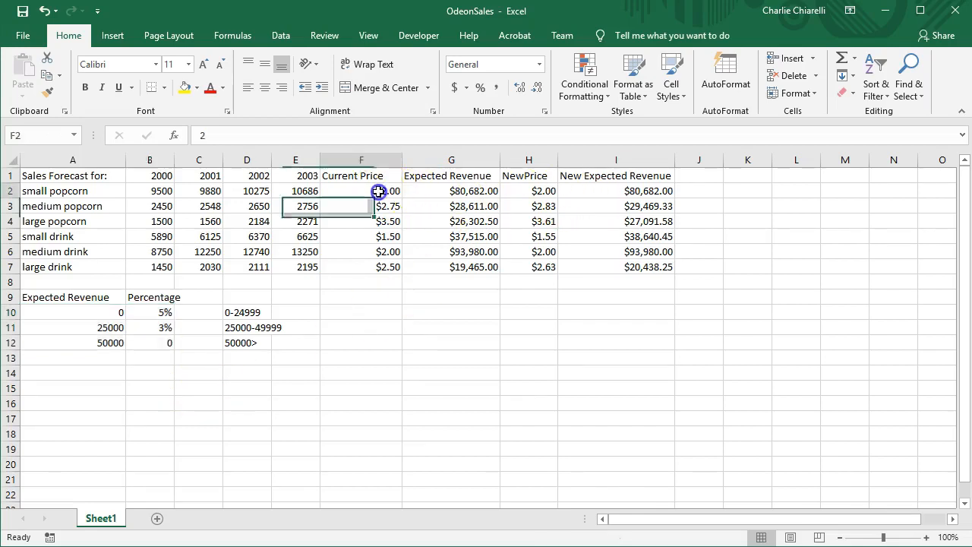
left_click(471, 195)
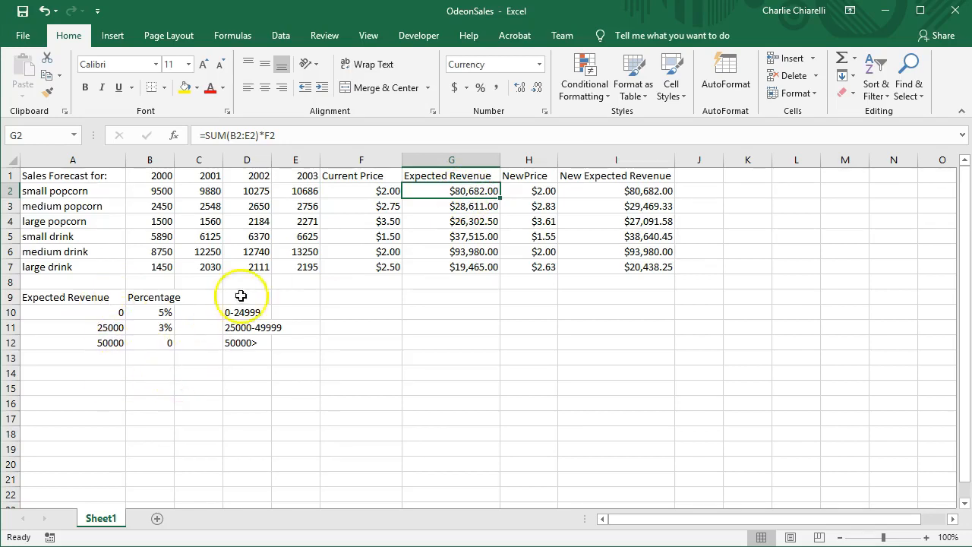
left_click(386, 190)
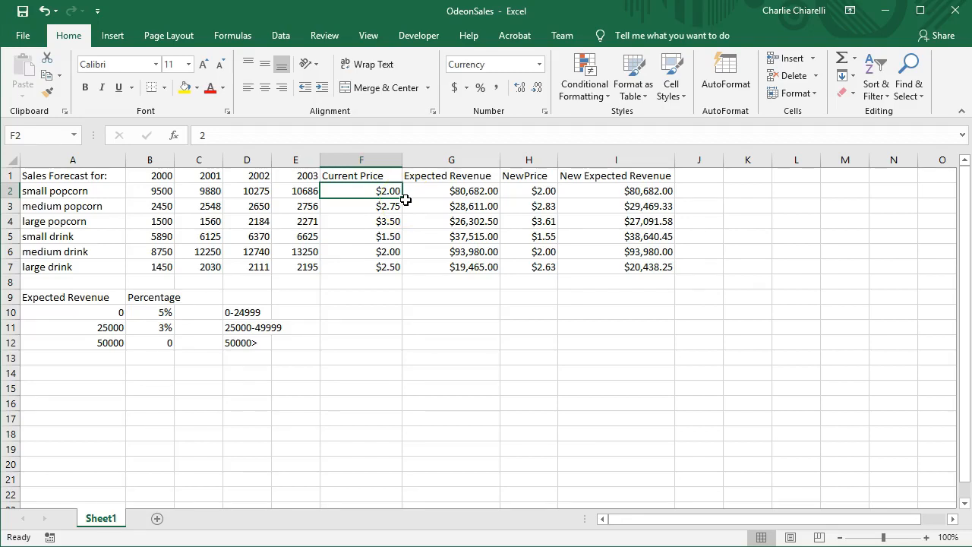
left_click(543, 192)
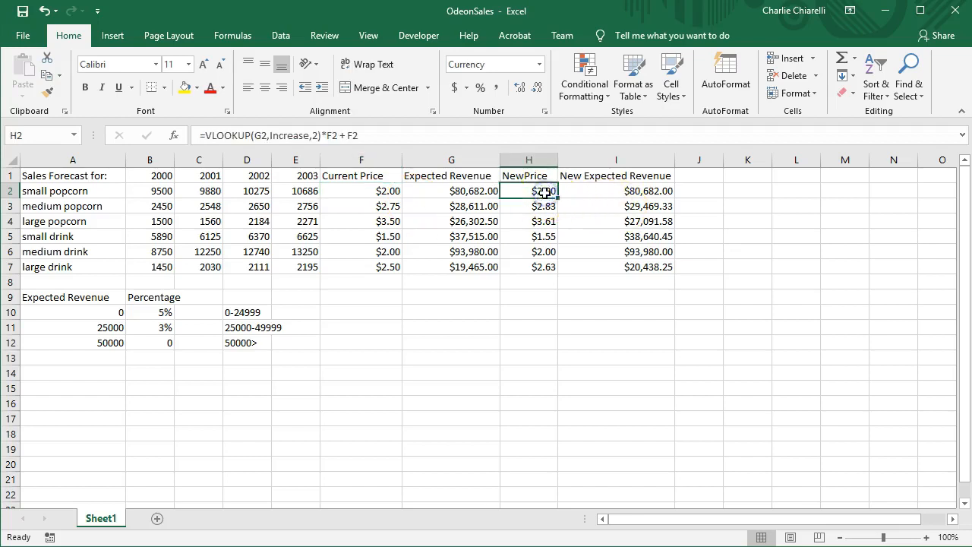
left_click_drag(208, 135, 318, 135)
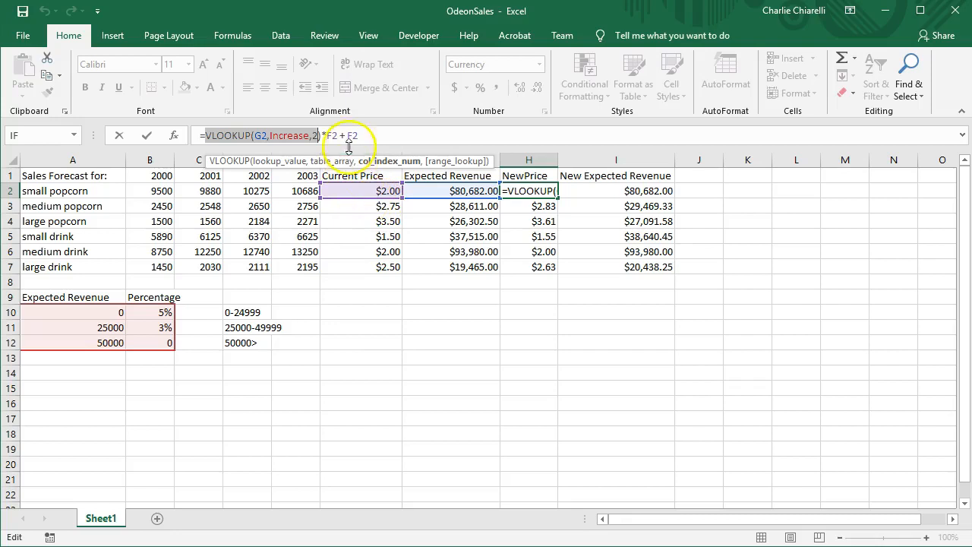
type("2")
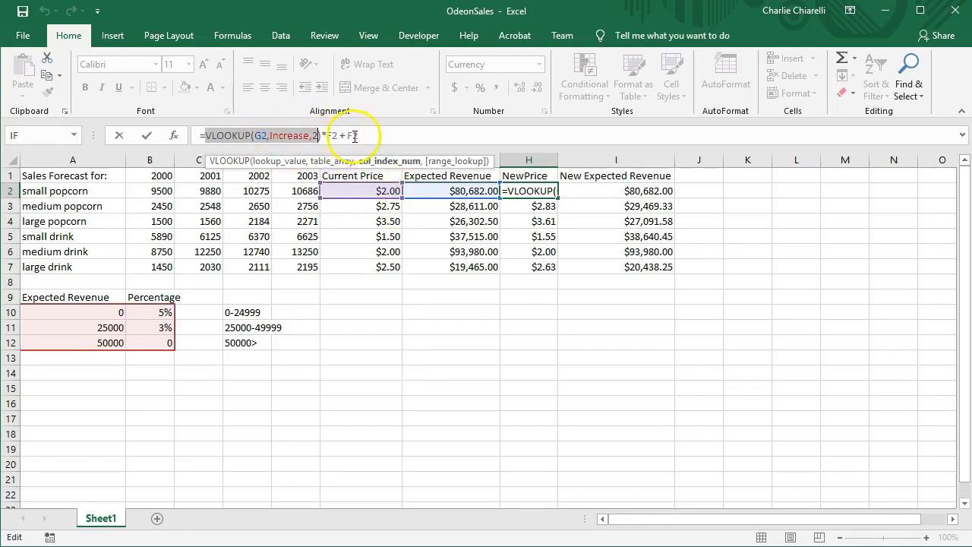
left_click(566, 343)
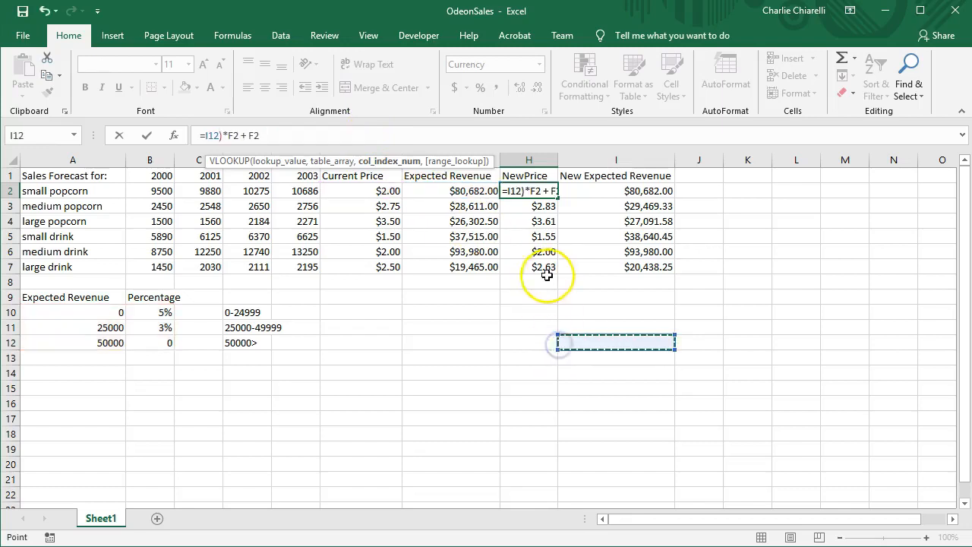
key("Escape")
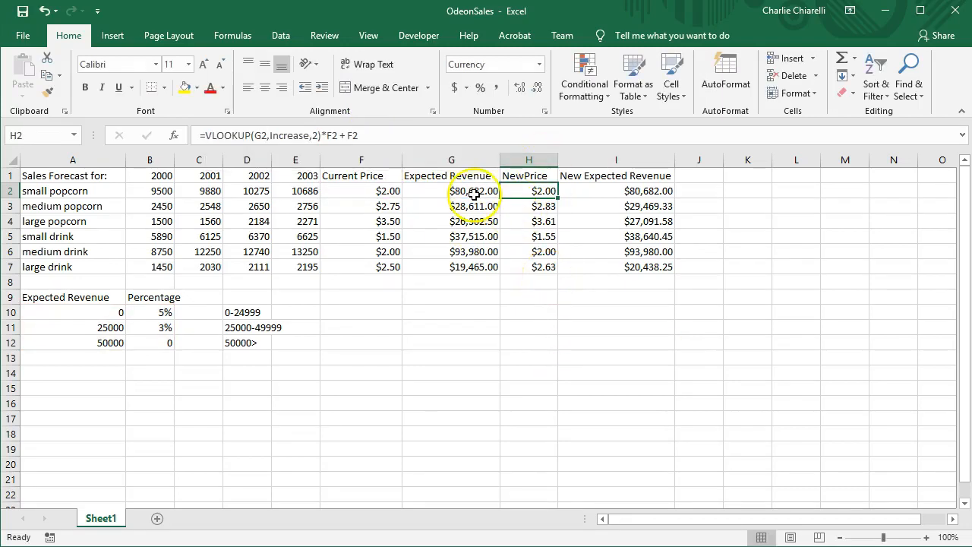
Examine the New Price formulas in H2 and H3 and the New Expected Revenue formulas in I2 and I3.
left_click(551, 207)
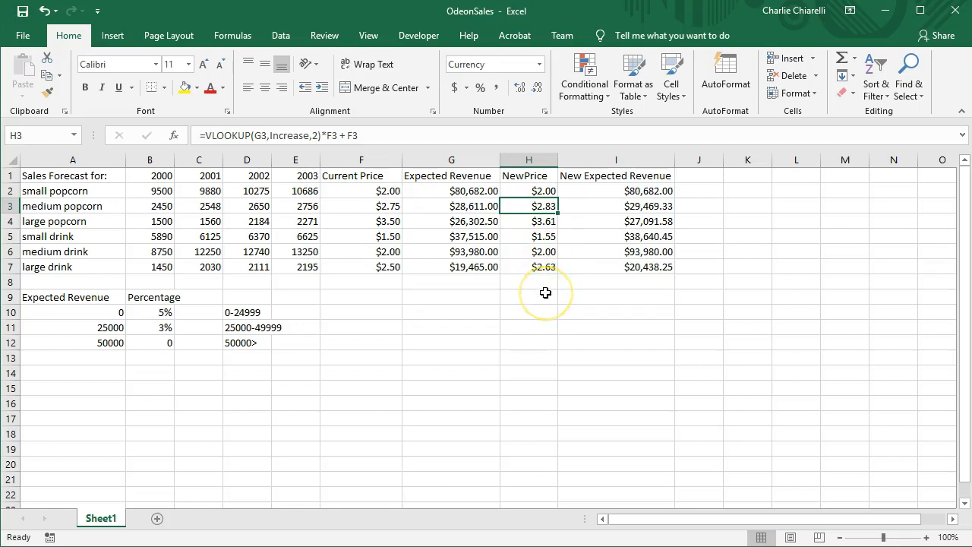
left_click(642, 192)
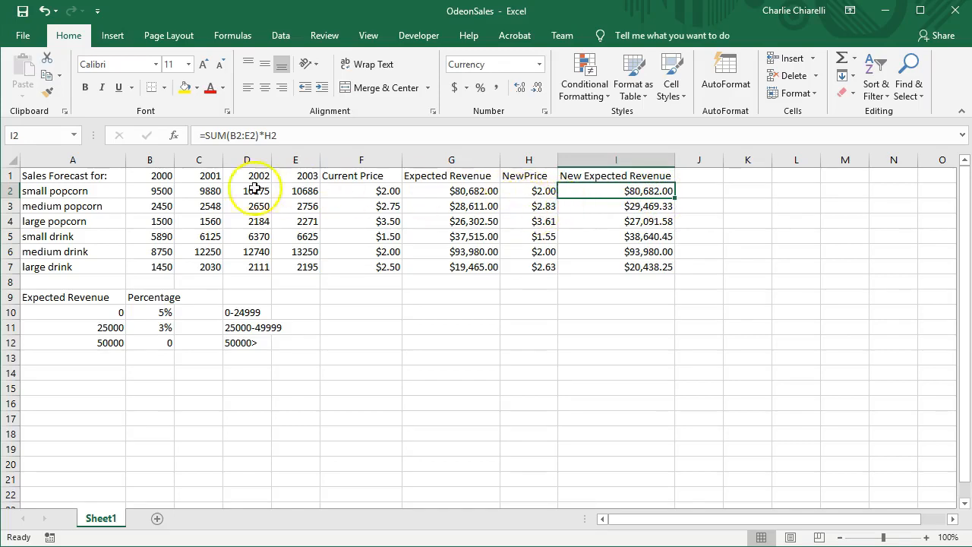
left_click(536, 190)
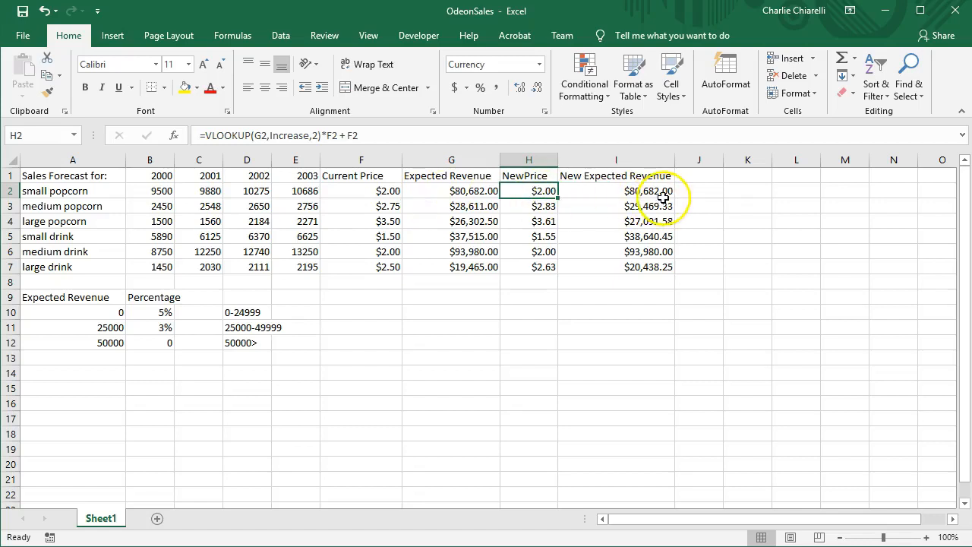
left_click(539, 207)
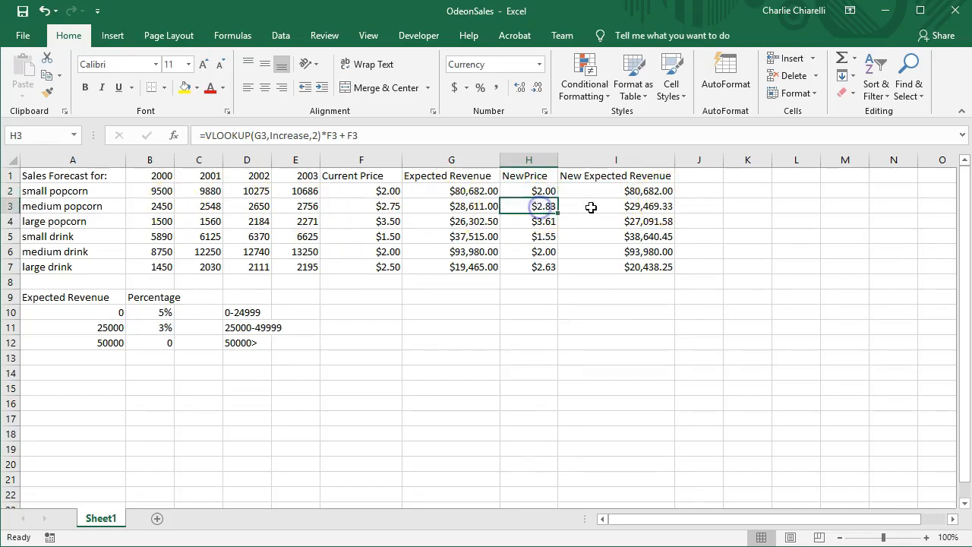
left_click(652, 210)
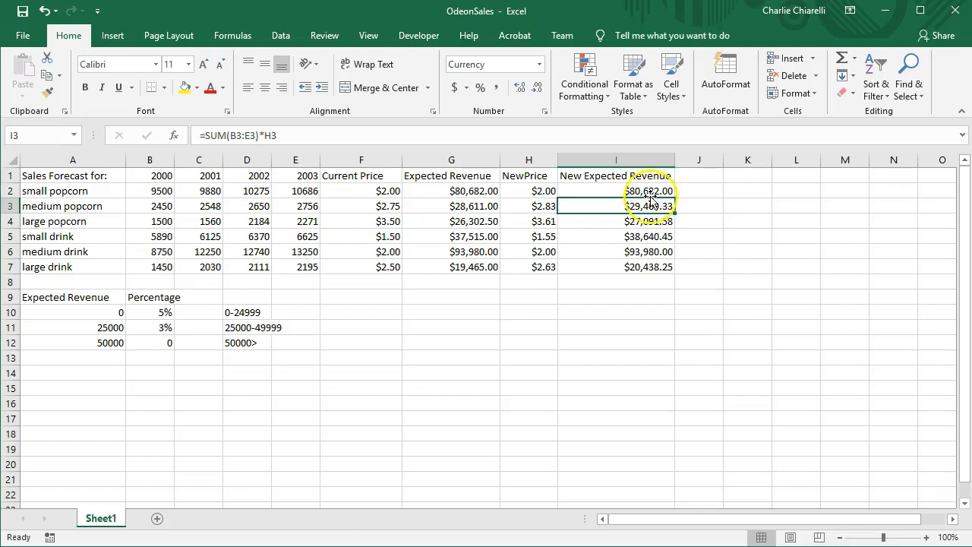
left_click(651, 191)
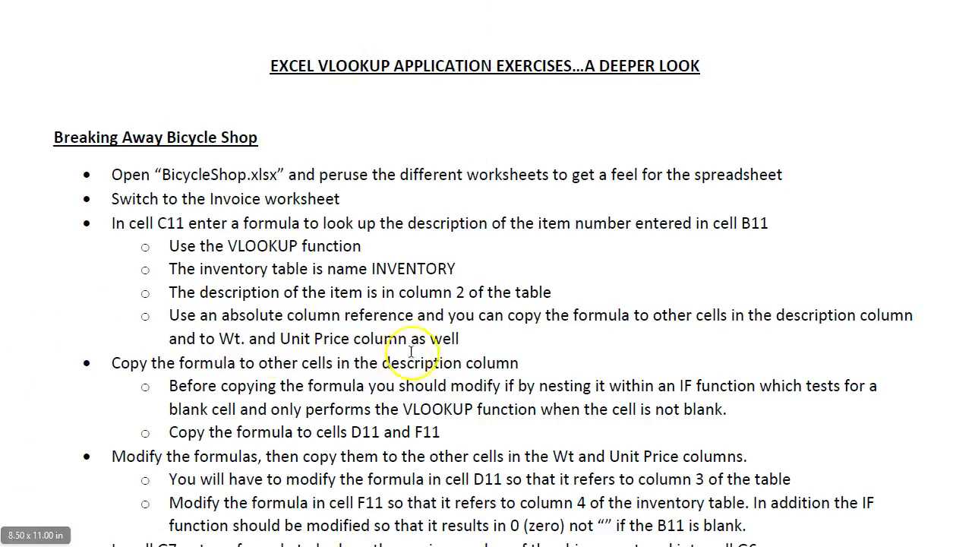
Switch to the exercise document and read the pharmacy exercise's instructions on client discounts, quantity discounts, adjusted sales and the PivotTable.
scroll(401, 333, "down", 3)
scroll(401, 328, "down", 20)
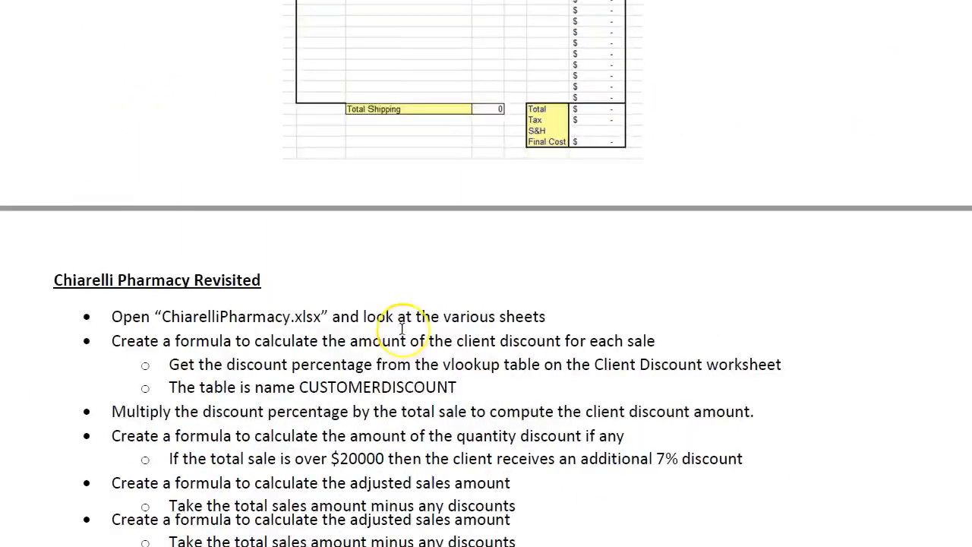
scroll(402, 328, "down", 3)
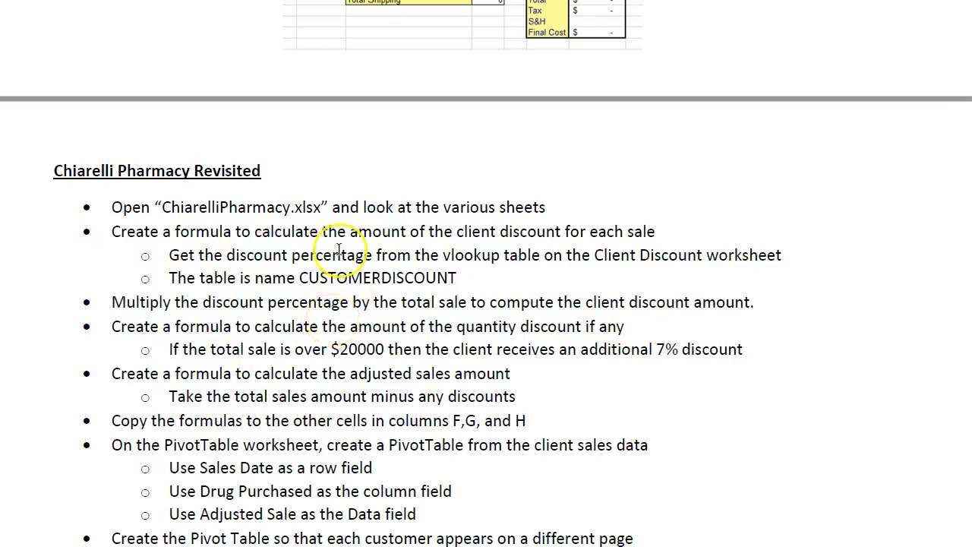
scroll(339, 253, "down", 1)
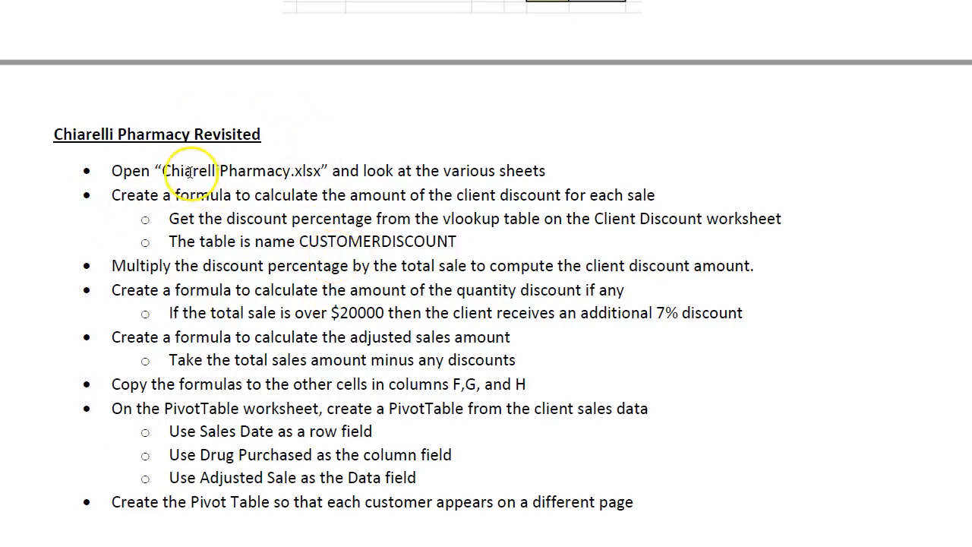
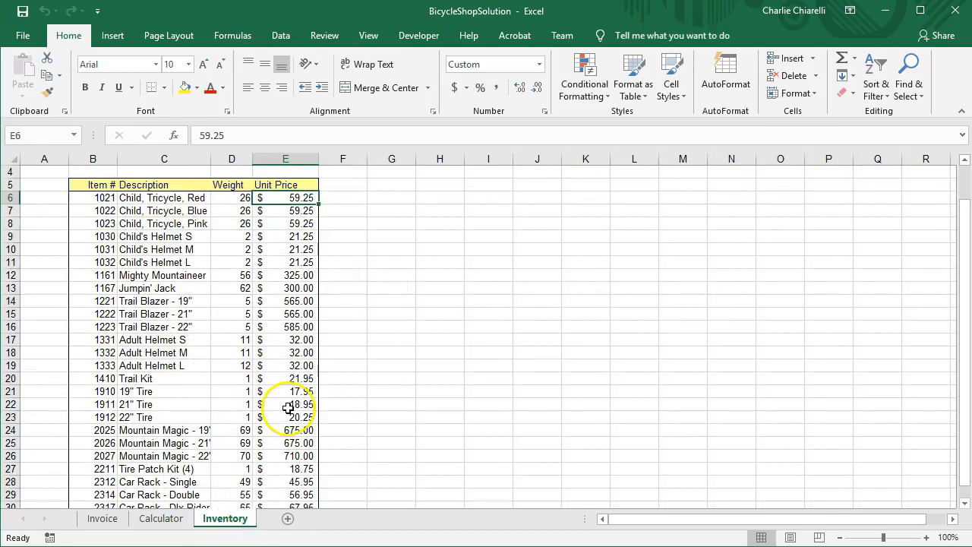
Enter item number 1023 in B13 of the Invoice sheet, consulting the Inventory sheet, and set its units to 2 in E13.
left_click(101, 518)
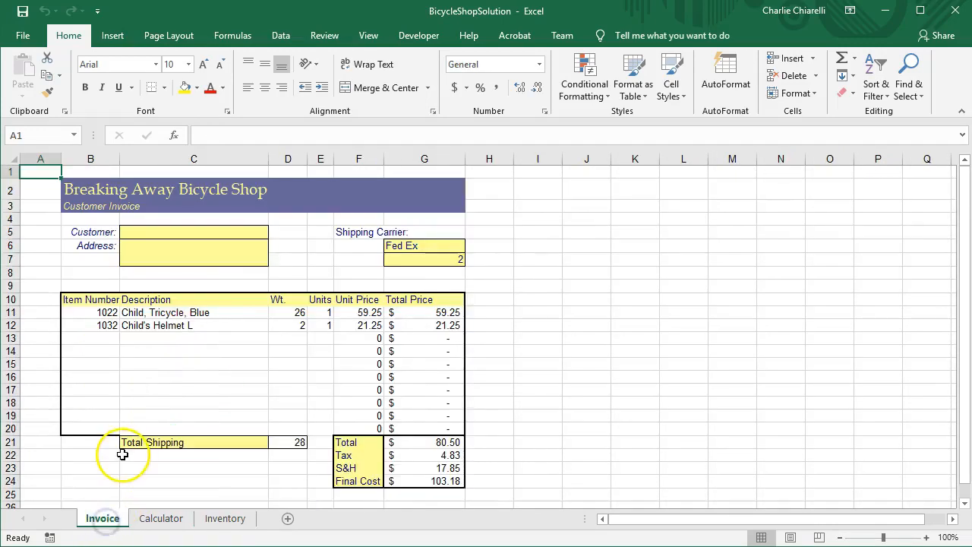
left_click(102, 337)
left_click(234, 521)
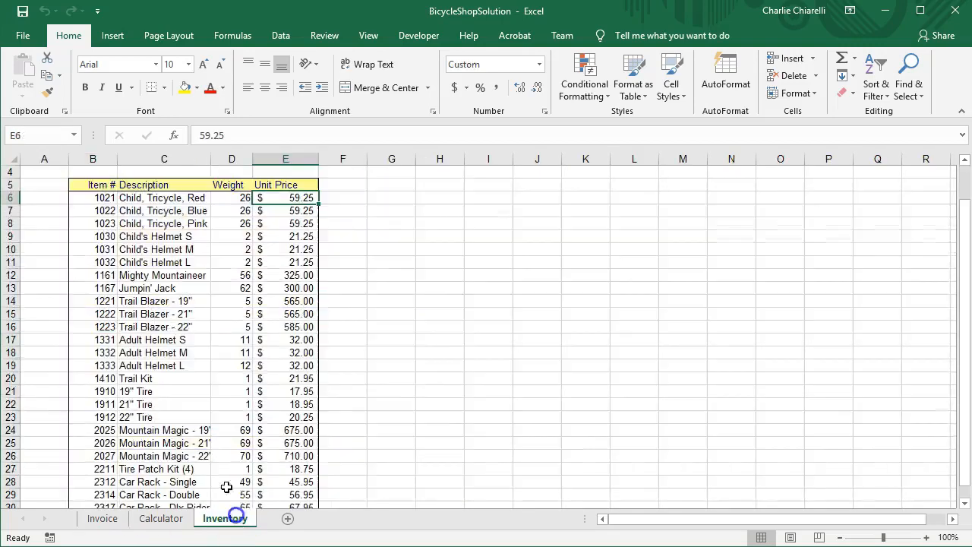
left_click(109, 518)
type("1023")
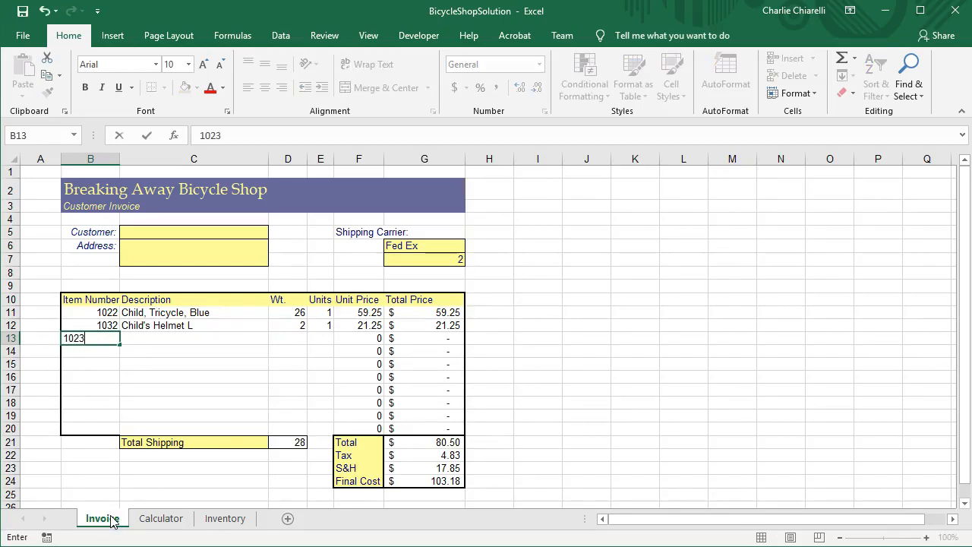
key("Return")
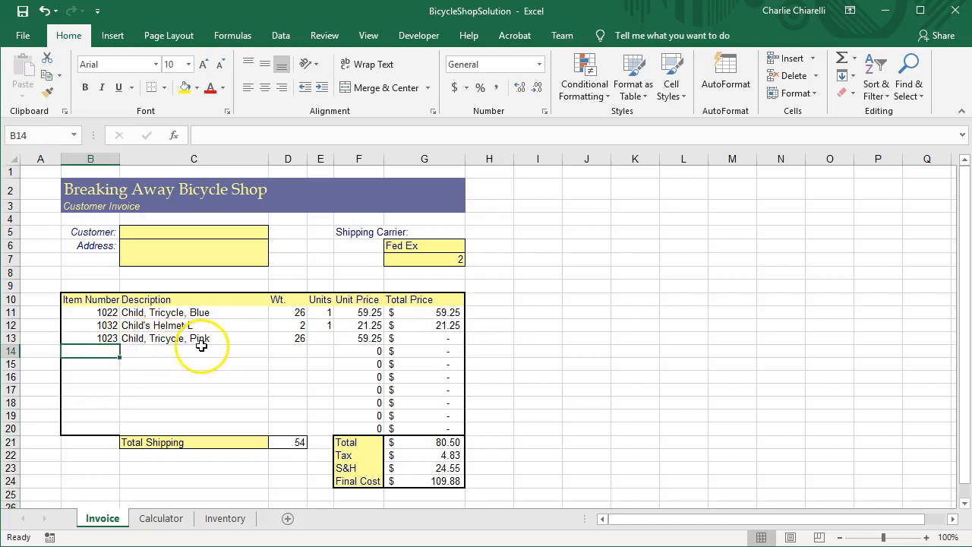
left_click(322, 338)
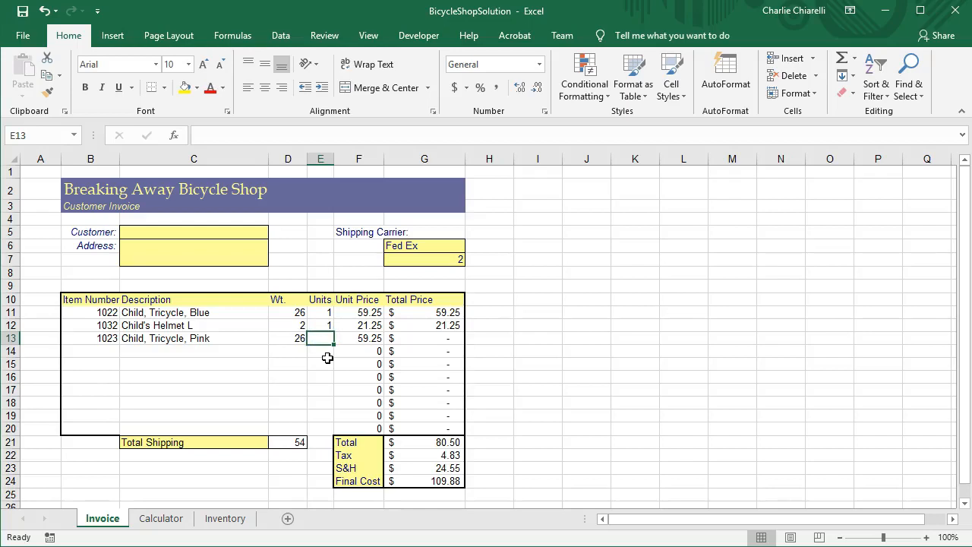
type("2")
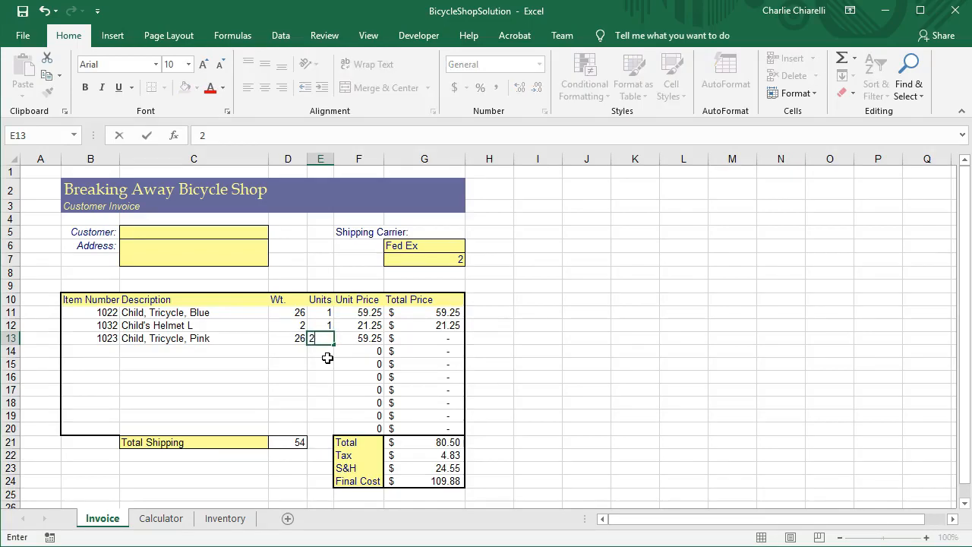
key("Return")
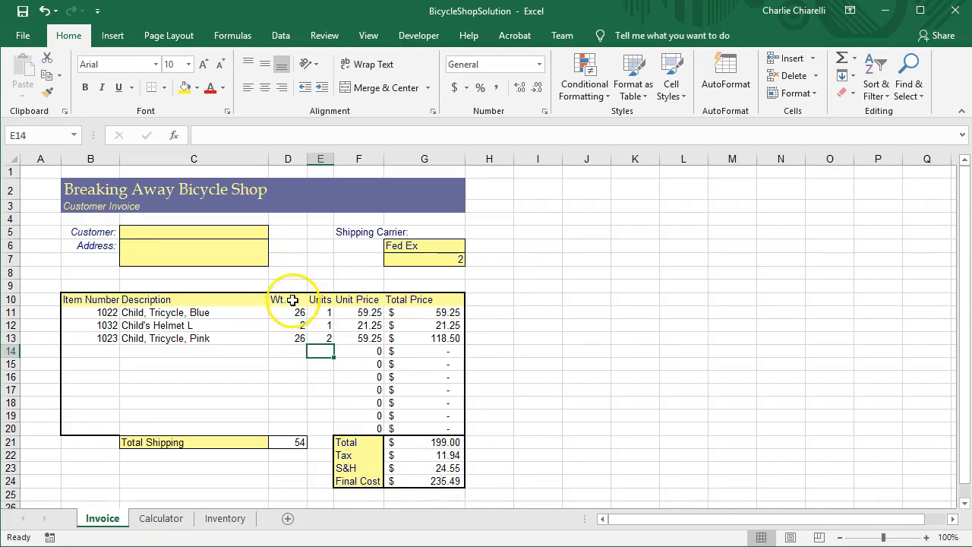
Examine the Total Shipping formula in D21, plus the Fed Ex, UPS and Priority Mail rates for weight 50 on the Calculator sheet.
left_click(298, 448)
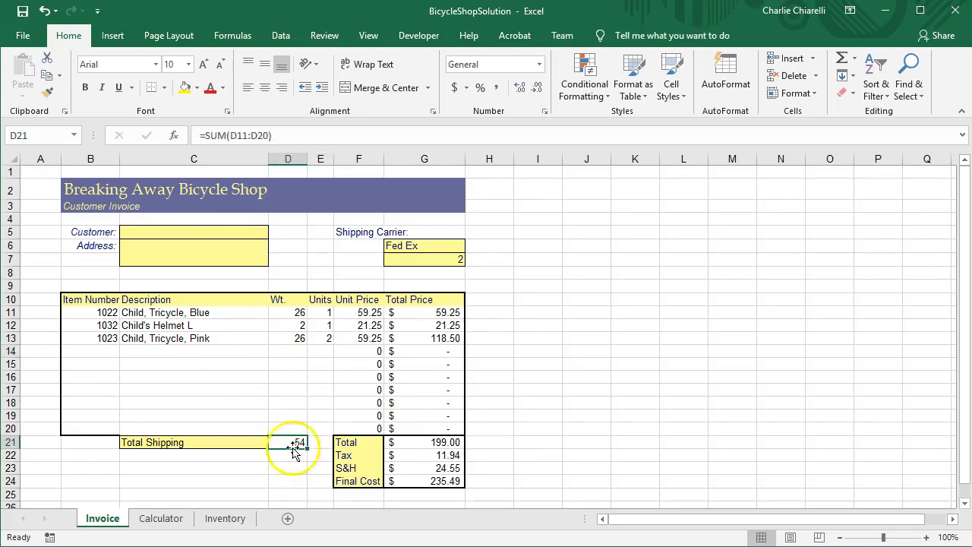
left_click(159, 518)
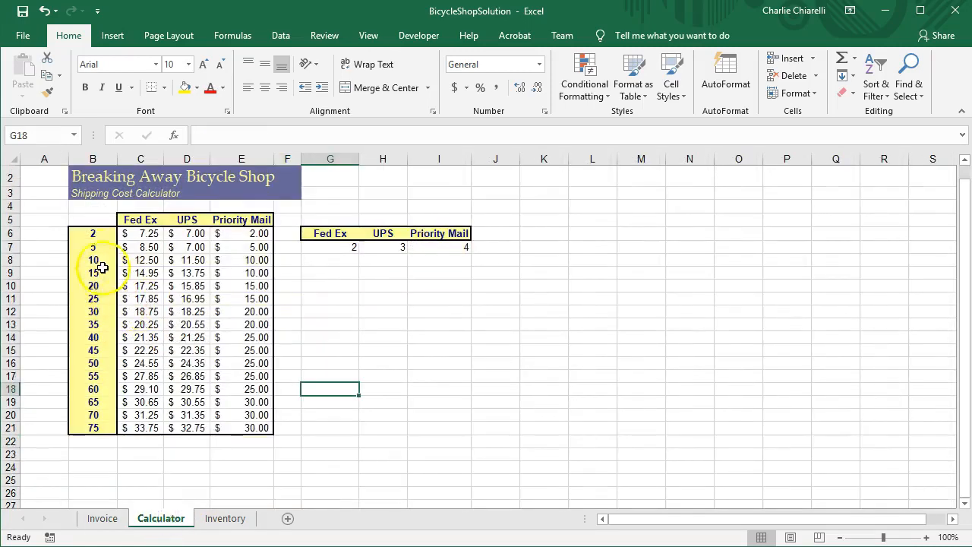
left_click(135, 362)
left_click(184, 363)
left_click(255, 364)
left_click(188, 363)
left_click(139, 365)
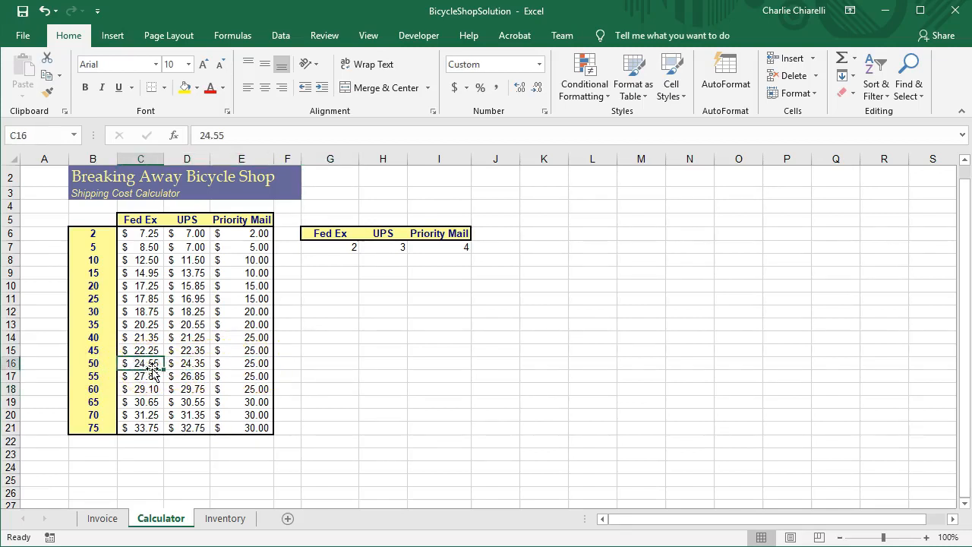
left_click(140, 220)
left_click(190, 220)
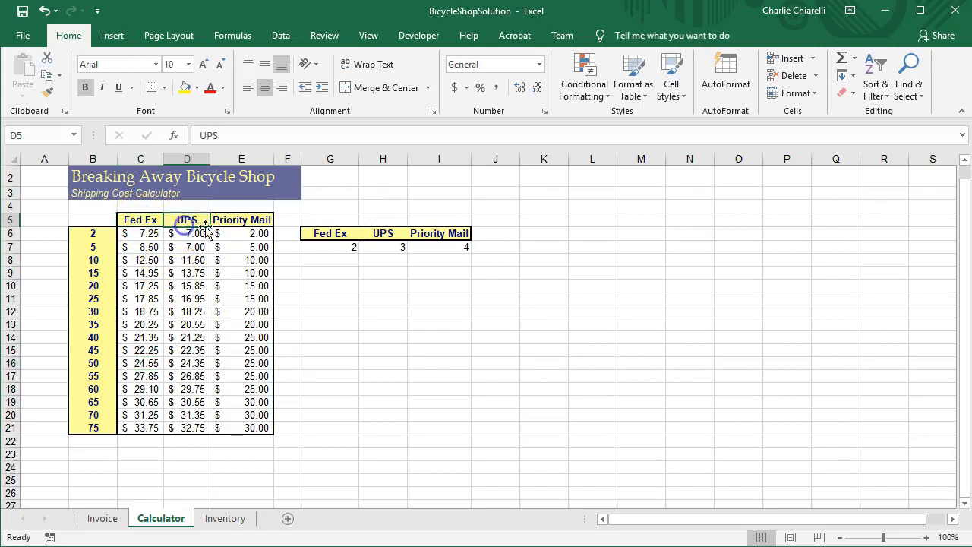
left_click(240, 222)
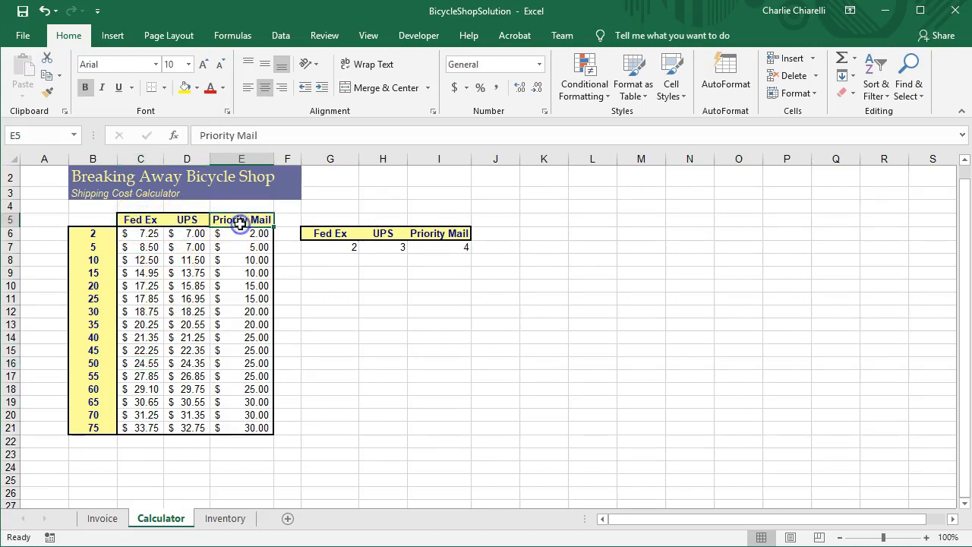
Change the shipping carrier in G6 of the Invoice sheet to UPS.
left_click(101, 518)
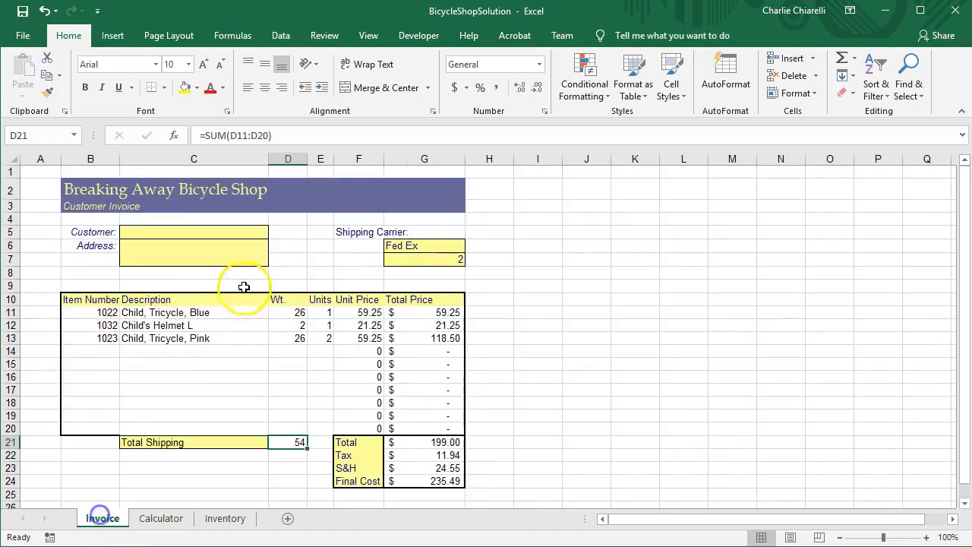
left_click(420, 246)
type("UPS")
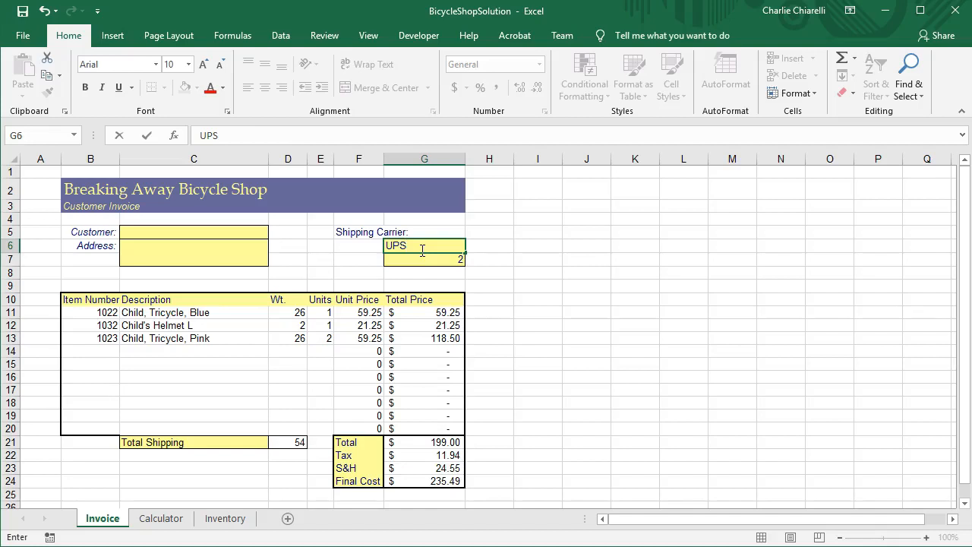
key("Return")
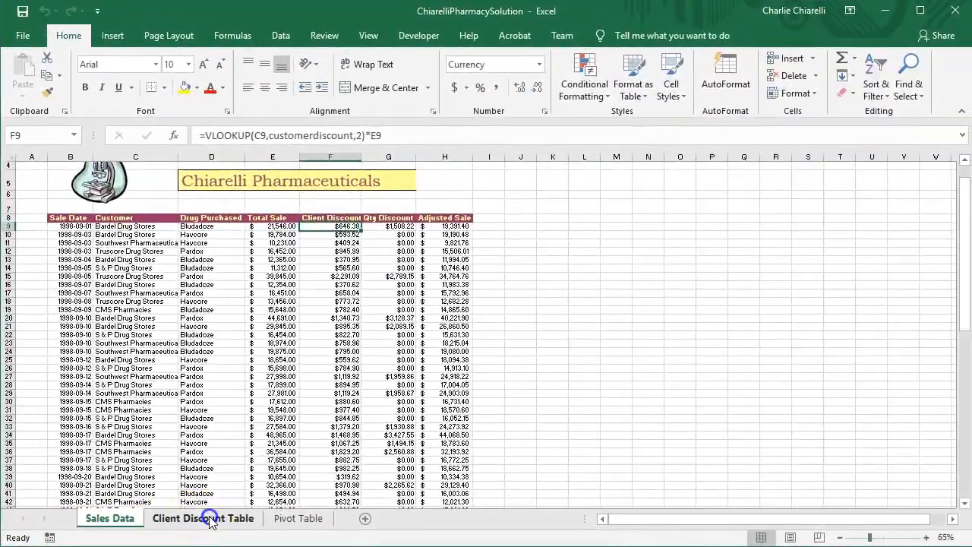
Switch to the ChiarelliPharmacySolution workbook and examine the customer discount table, the Client Discount formula in F9 and the total sale in E9.
left_click(352, 511)
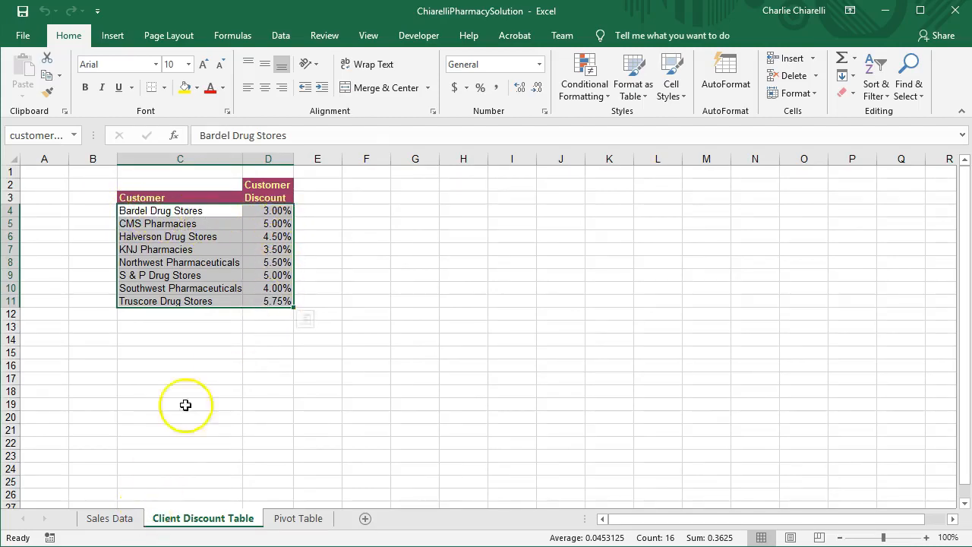
left_click(111, 520)
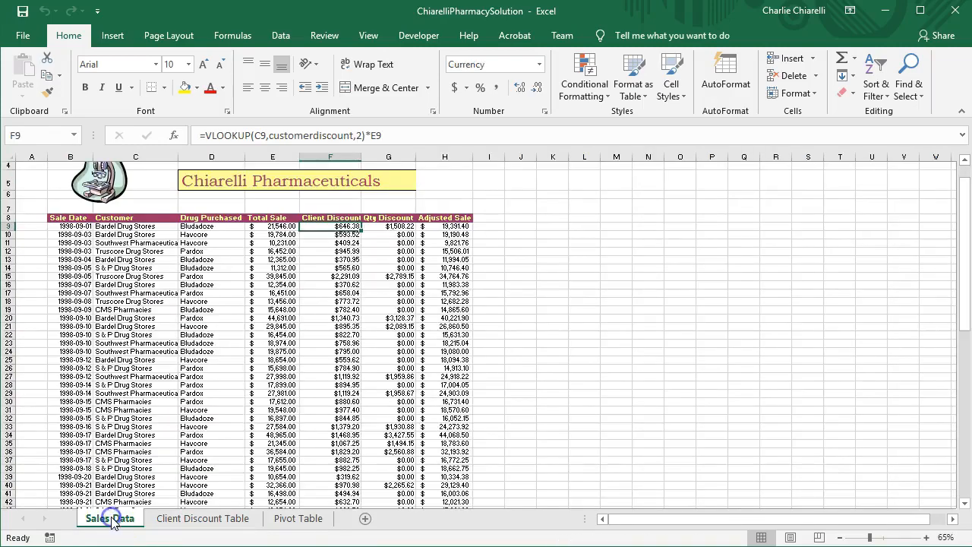
left_click(273, 226)
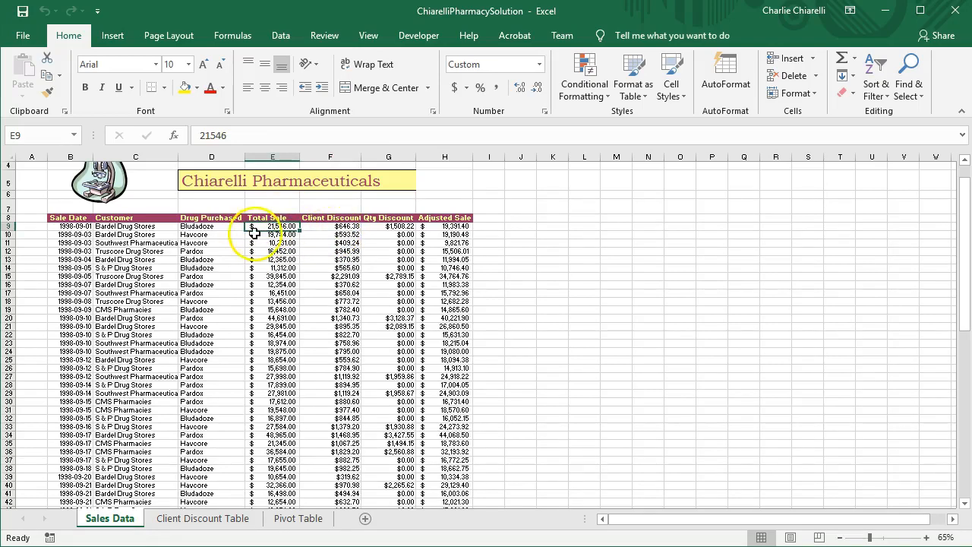
left_click(347, 226)
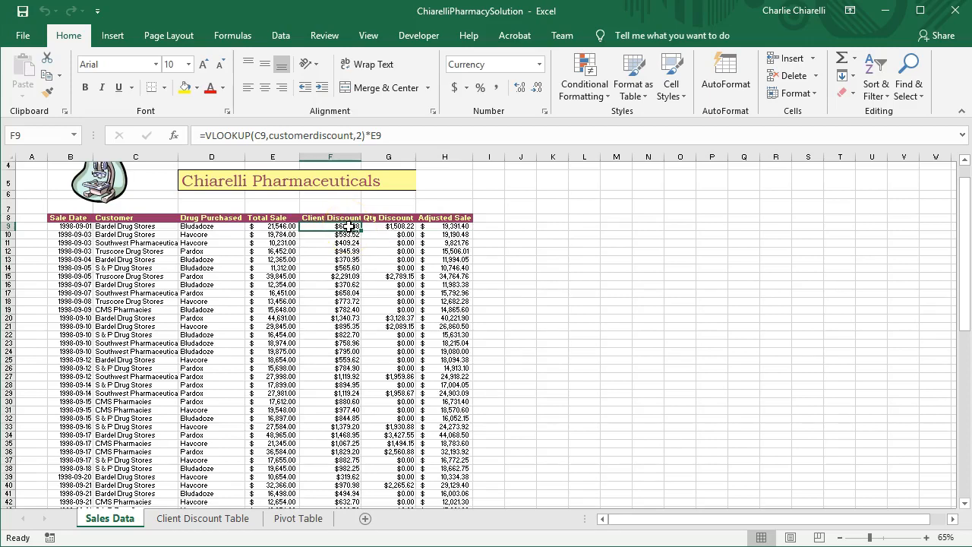
left_click(281, 227)
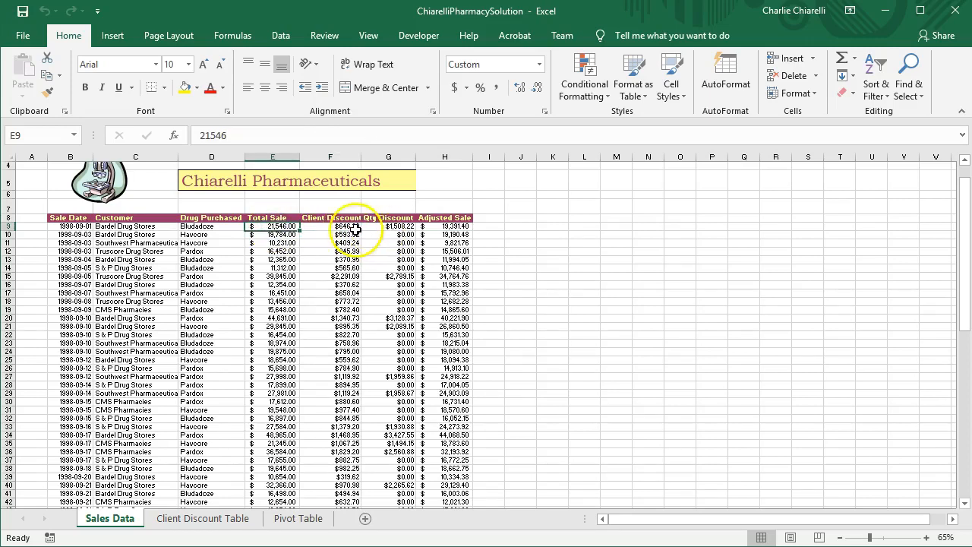
Examine the Qty Discount formula in G9 and the Adjusted Sale formula in H9, comparing them with cells E9 and F9.
left_click(395, 227)
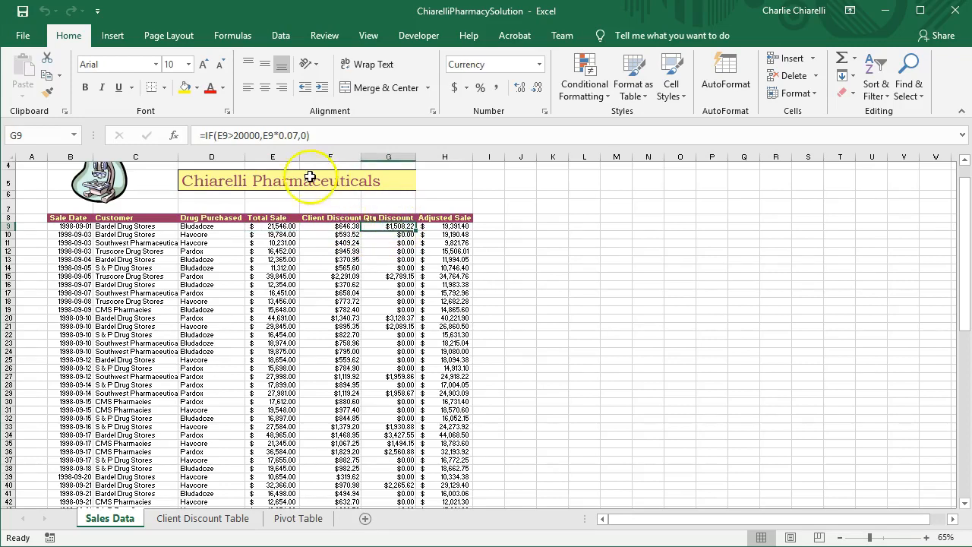
left_click(273, 227)
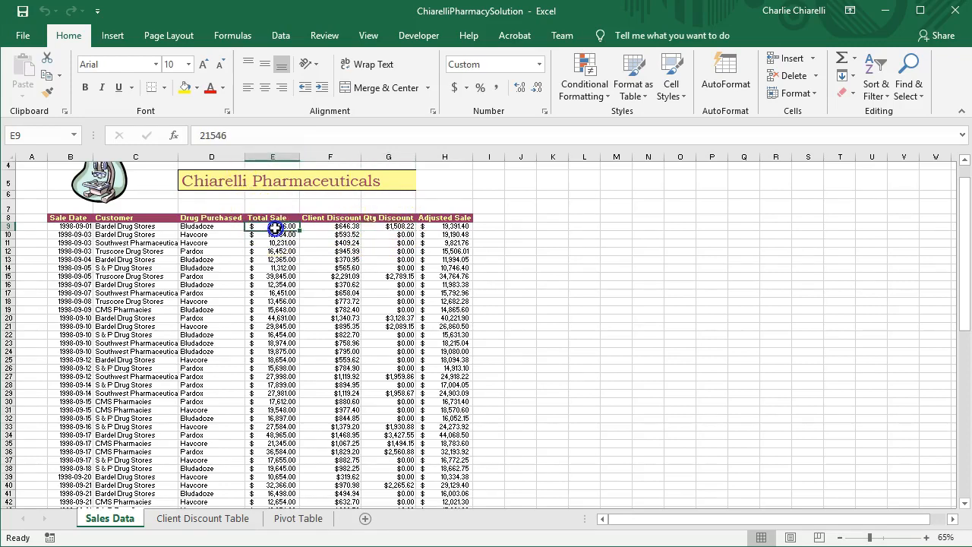
left_click(391, 226)
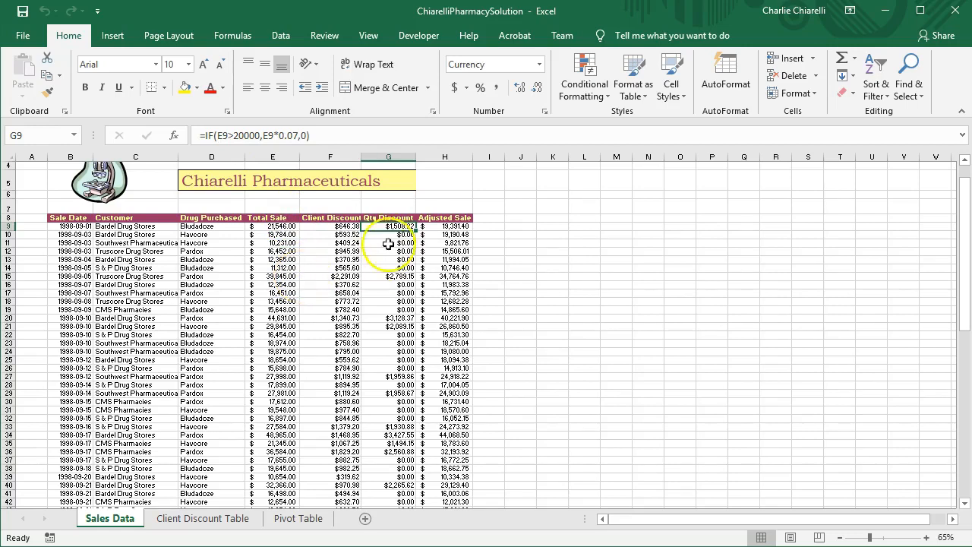
left_click(339, 226)
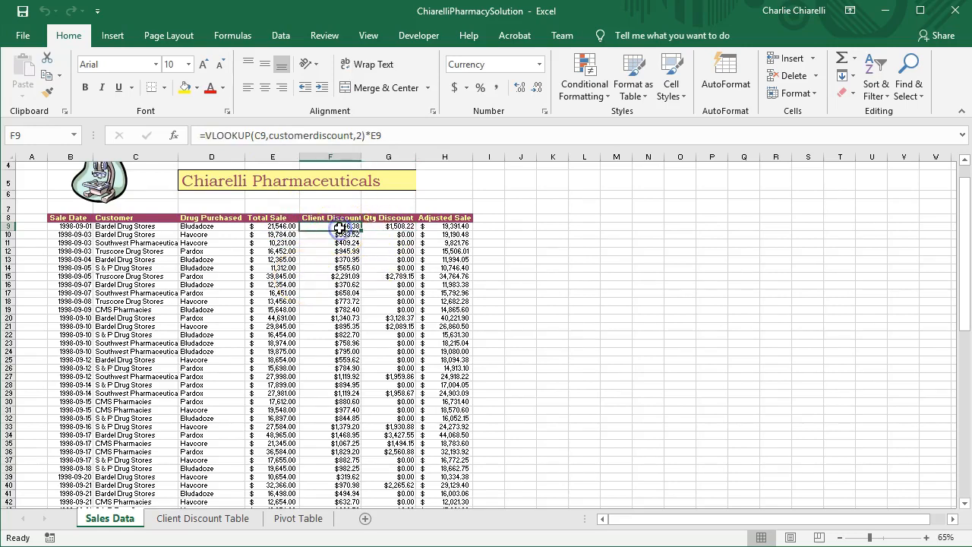
left_click(398, 226)
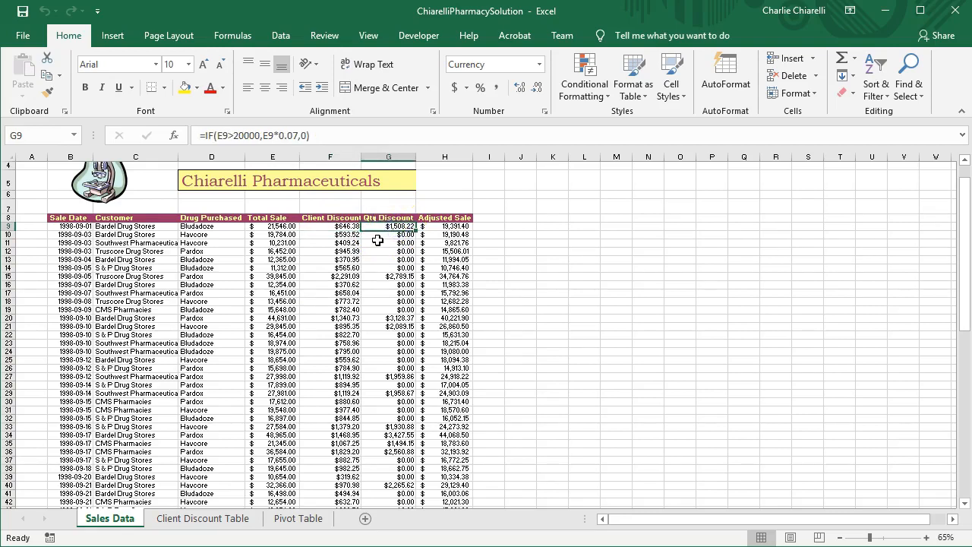
left_click(450, 226)
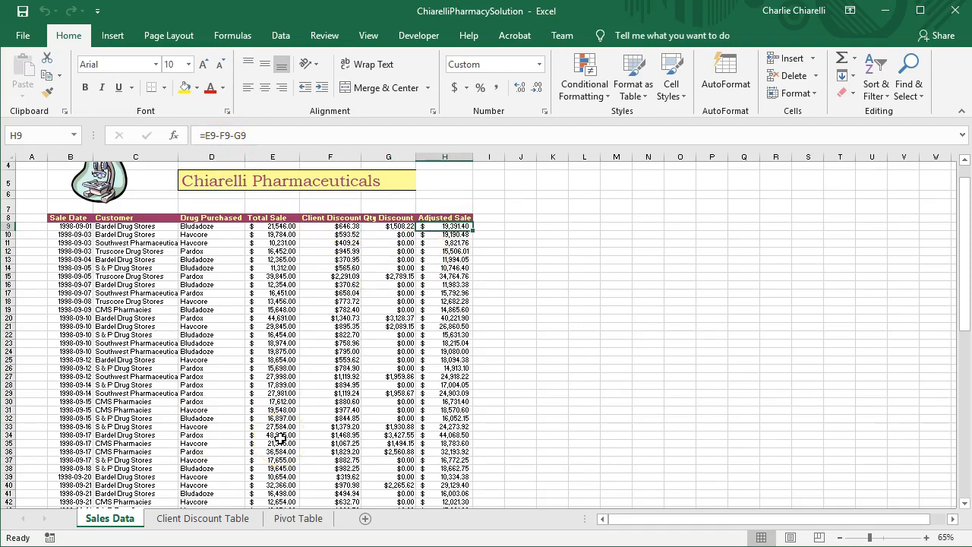
Review the adjusted sales PivotTable for Bardel Drug Stores, along with the Sales Data and Client Discount Table sheets.
left_click(300, 518)
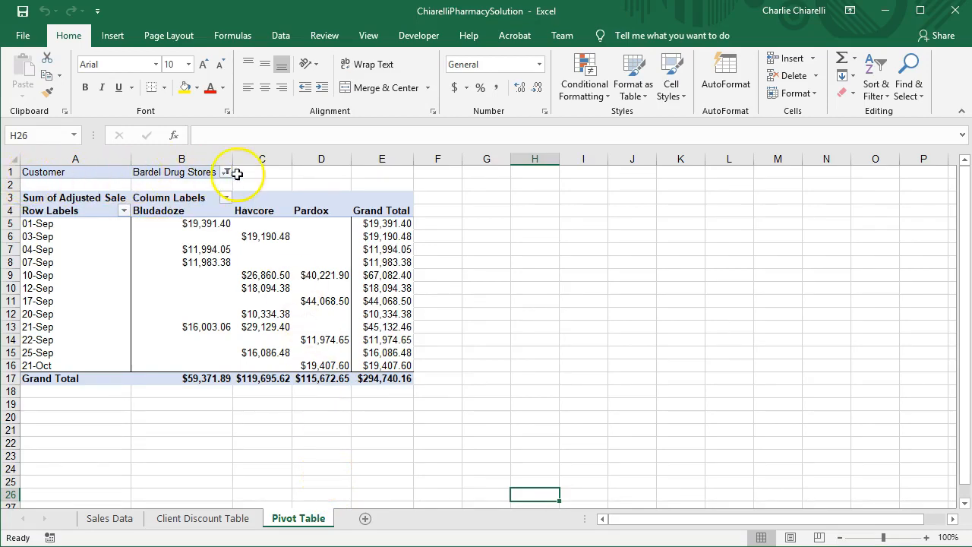
left_click(109, 518)
left_click(216, 520)
left_click(289, 518)
left_click(226, 521)
left_click(121, 521)
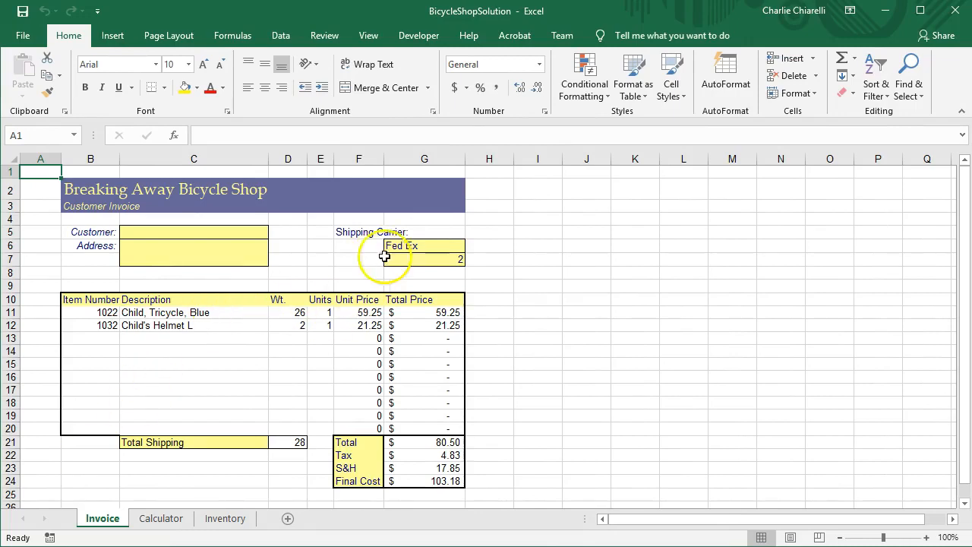
Set the shipping carrier in G6 of the BicycleShopSolution invoice to UPS.
left_click(425, 249)
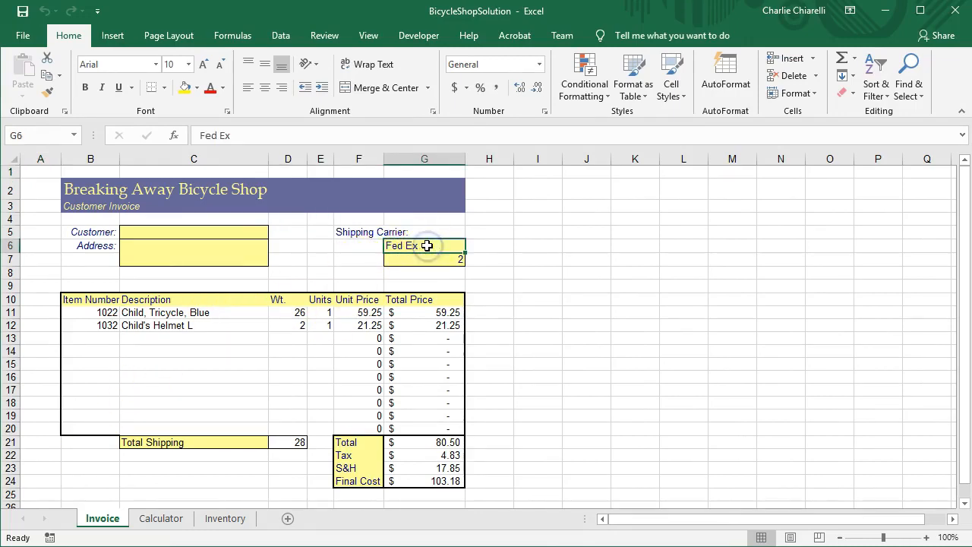
type("UPS")
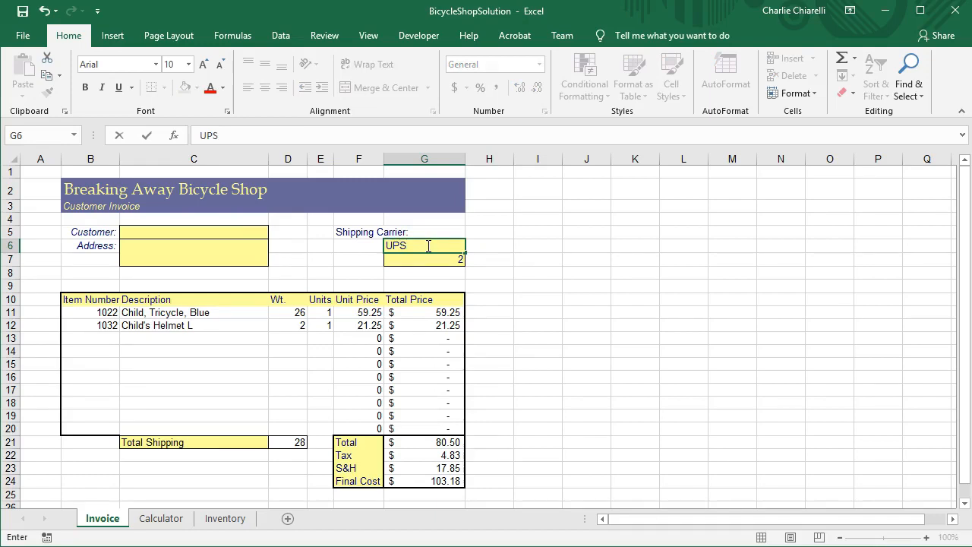
key("Return")
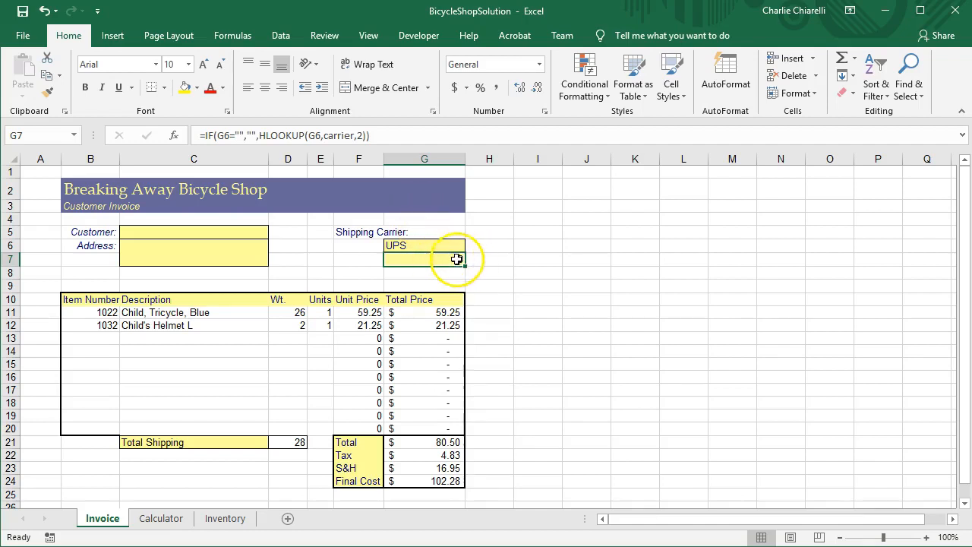
Add item 1023 in B13 of the UPS invoice, with 2 units in E13.
left_click(100, 338)
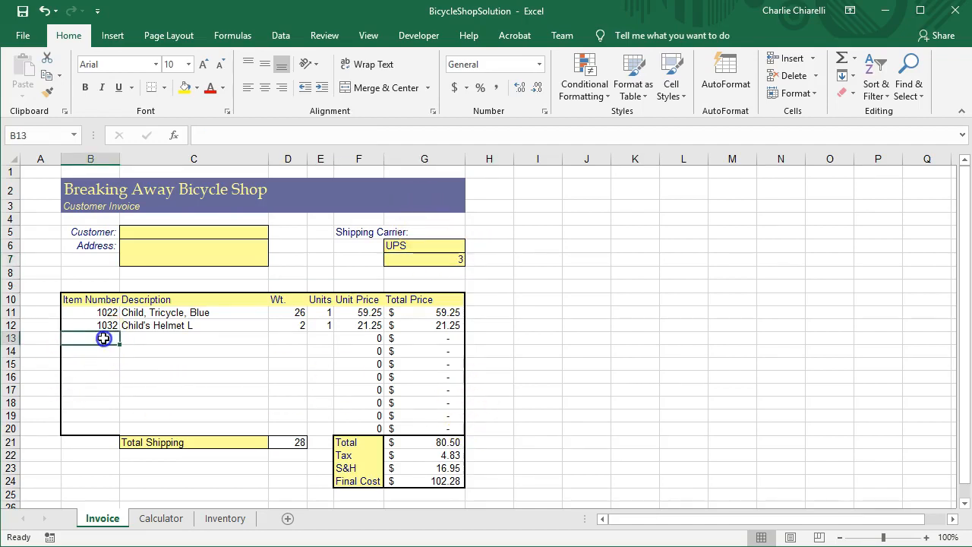
type("1")
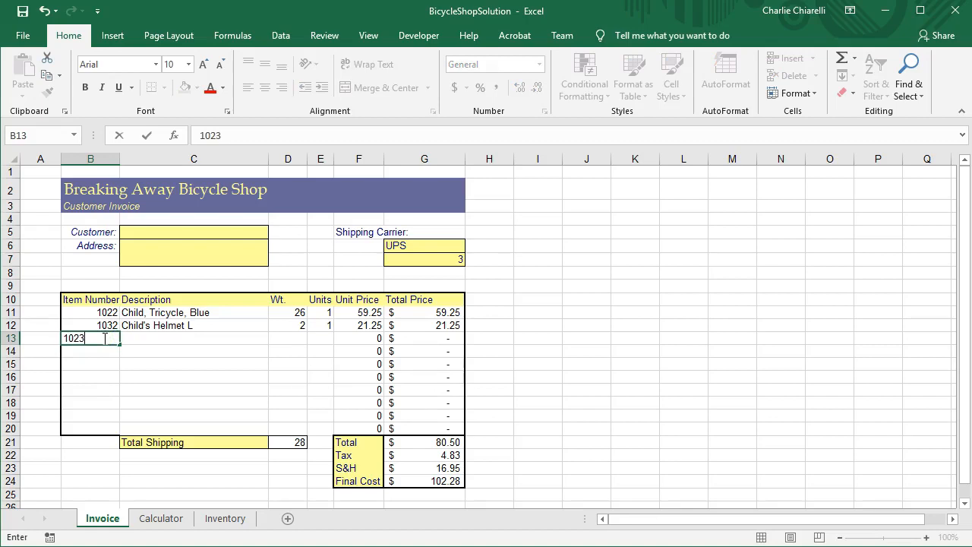
type("023")
key("Return")
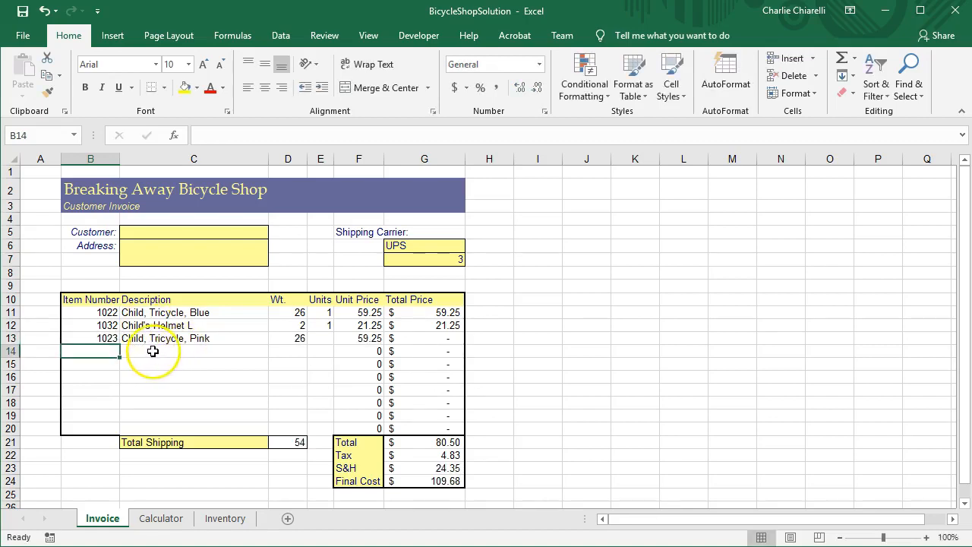
left_click(320, 338)
type("2")
key("Return")
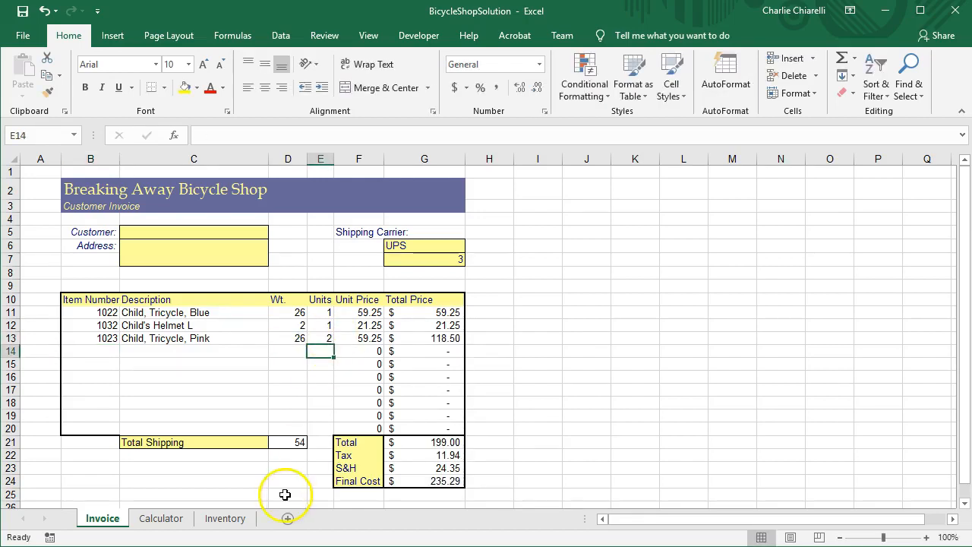
Examine the Total Shipping formula in D21 and the S&H formula in G23, along with the Calculator and Inventory sheets.
left_click(301, 442)
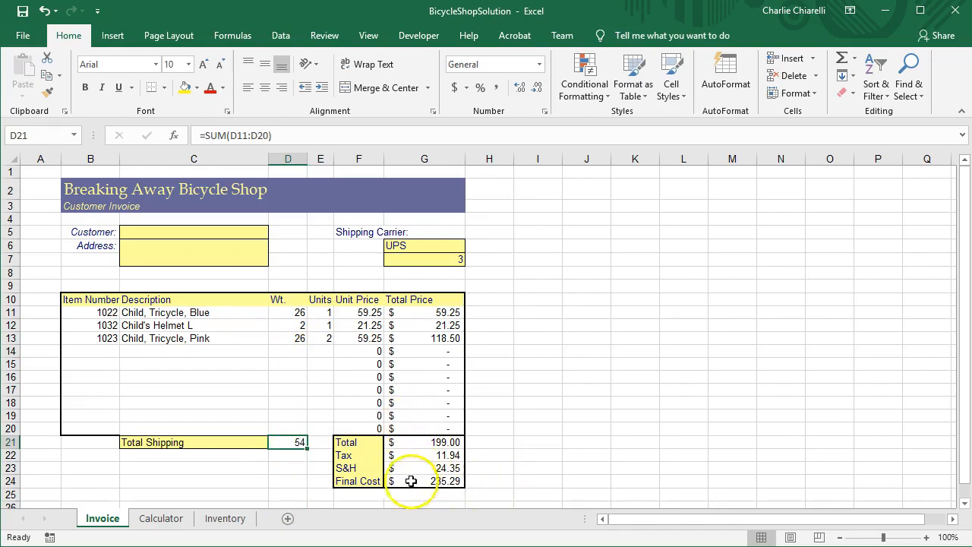
left_click(449, 468)
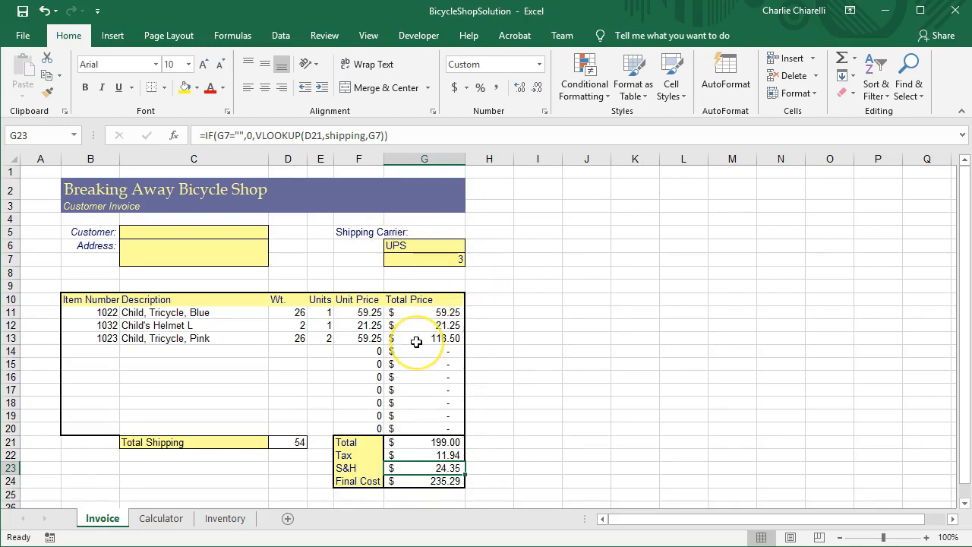
left_click(158, 518)
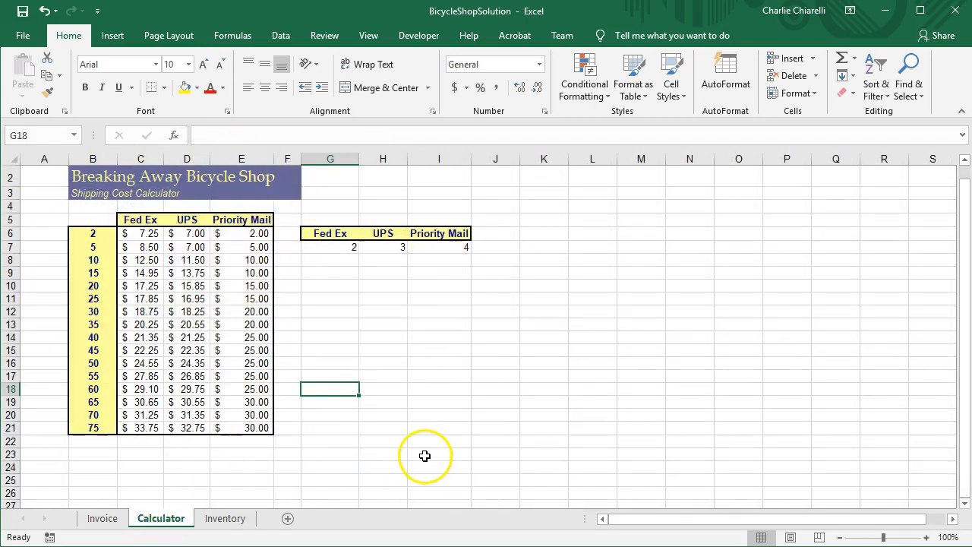
left_click(225, 518)
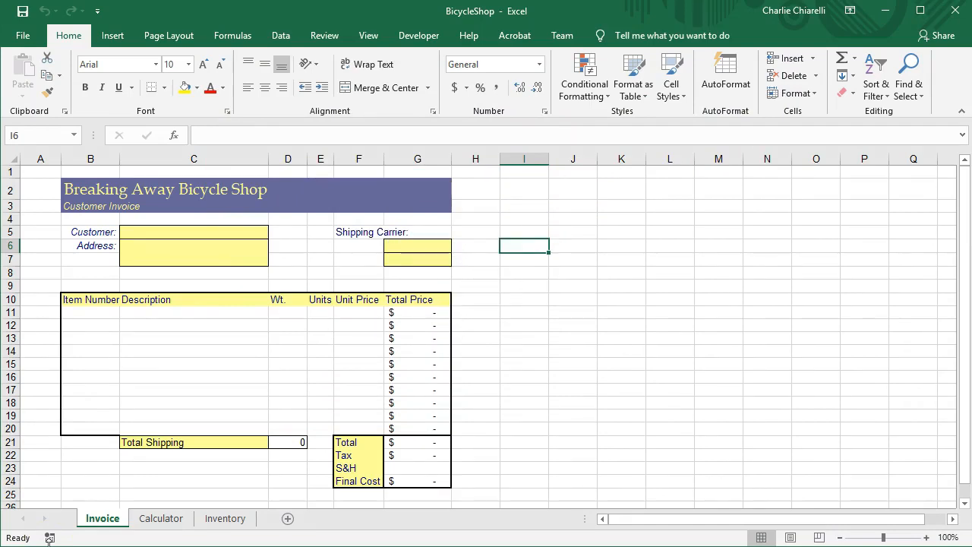
In the BicycleShop workbook, review the blank item number, description, weight and unit price cells in invoice row 11.
left_click(90, 317)
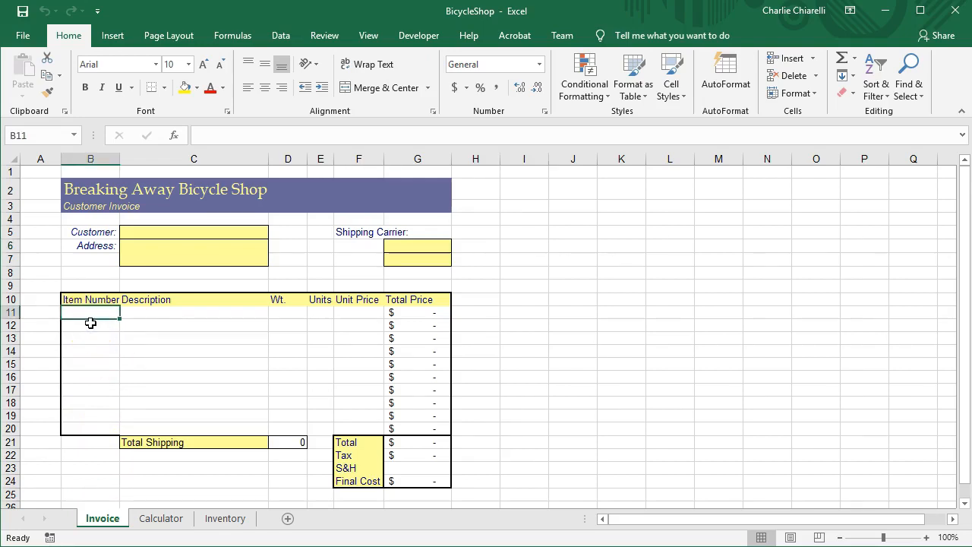
left_click(187, 313)
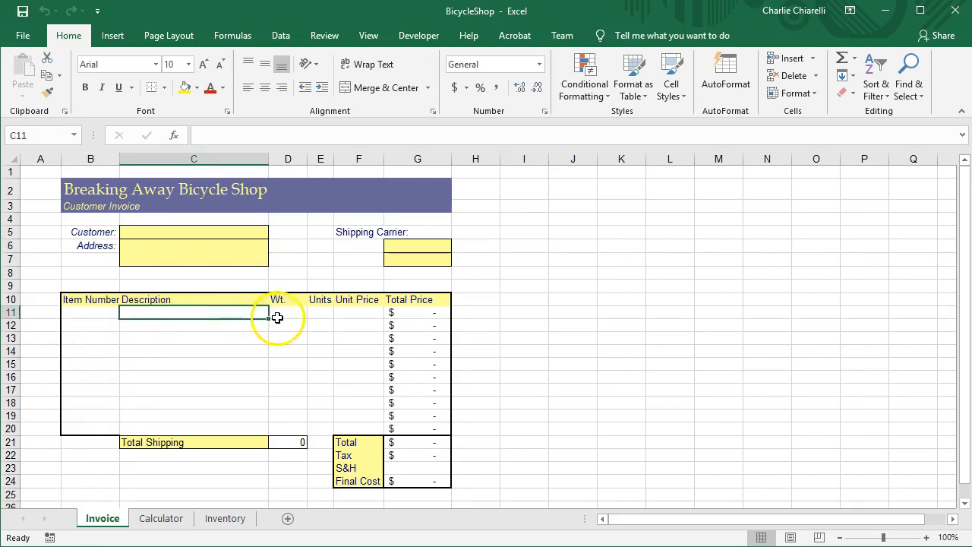
left_click(278, 314)
left_click(354, 313)
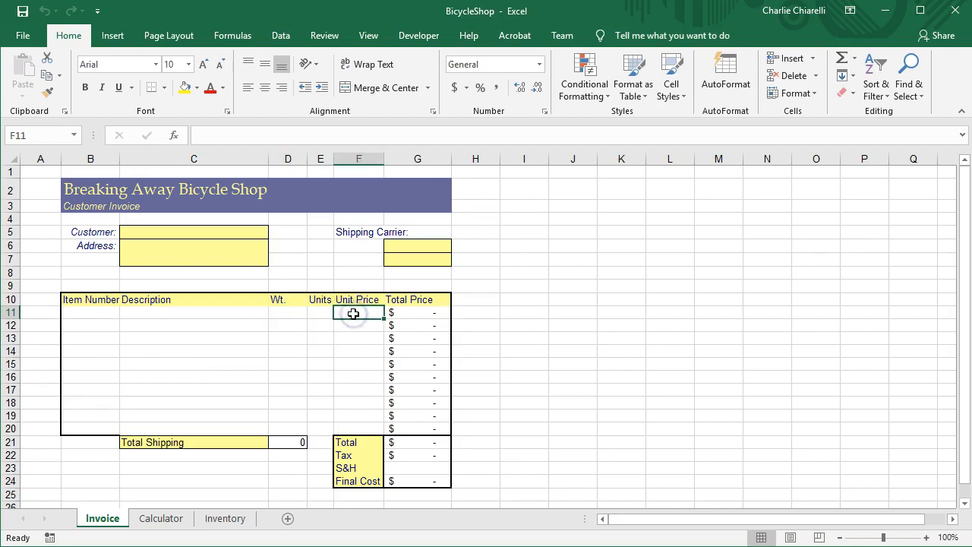
Define the name Items for the price list range B6:E30 on the Inventory sheet.
left_click(230, 518)
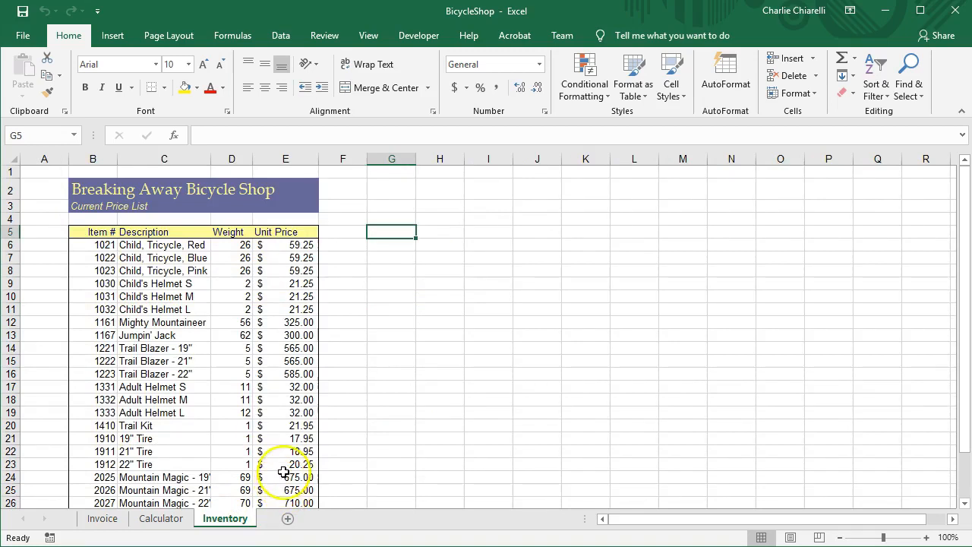
scroll(250, 310, "down", 3)
scroll(256, 329, "up", 3)
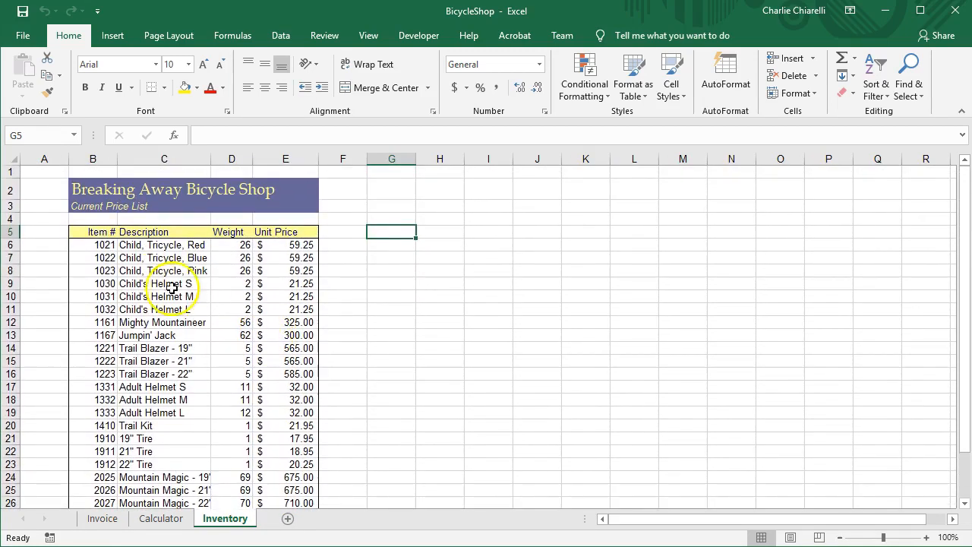
scroll(277, 472, "down", 1)
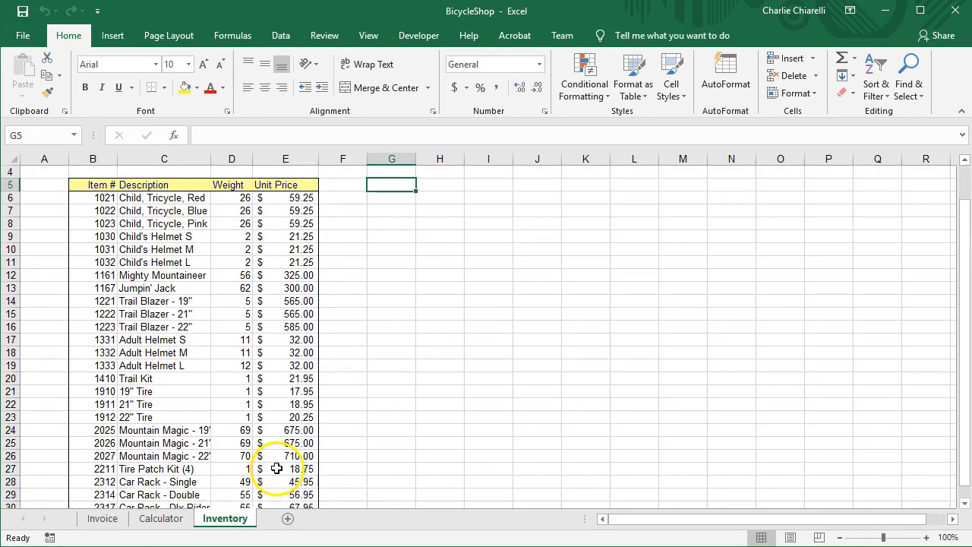
left_click_drag(87, 197, 308, 479)
right_click(232, 374)
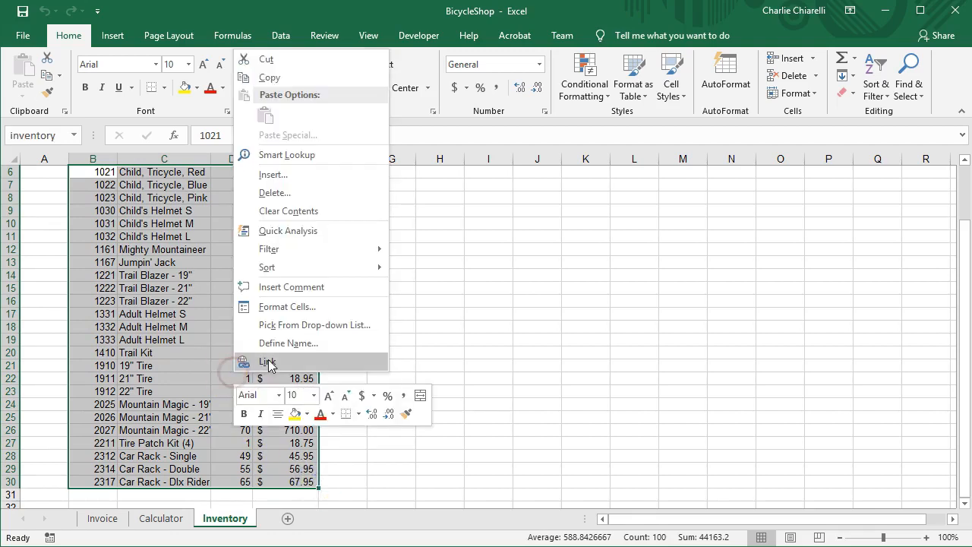
left_click(285, 343)
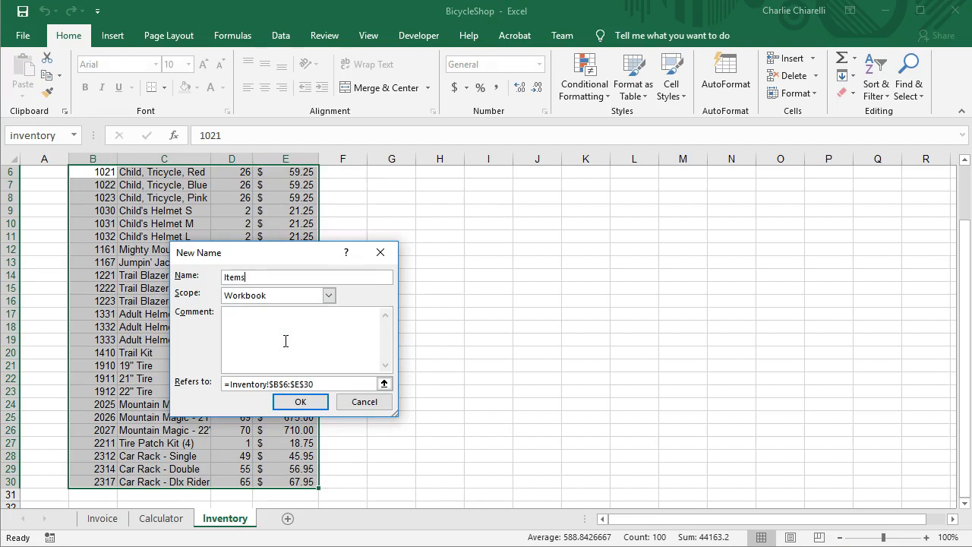
type("s")
key("Return")
Review the item number, description, weight and unit price columns of the price list, using row 9 as an example.
left_click(94, 226)
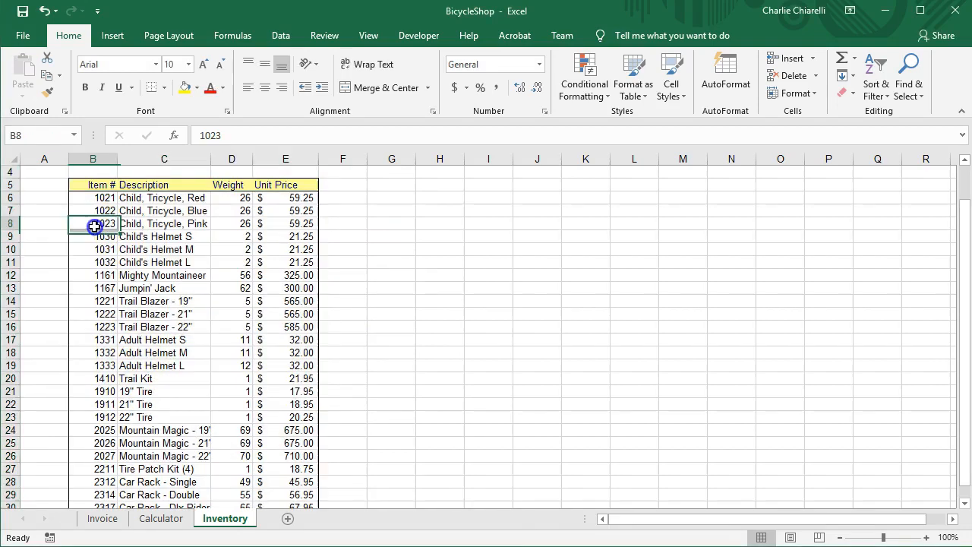
left_click(165, 183)
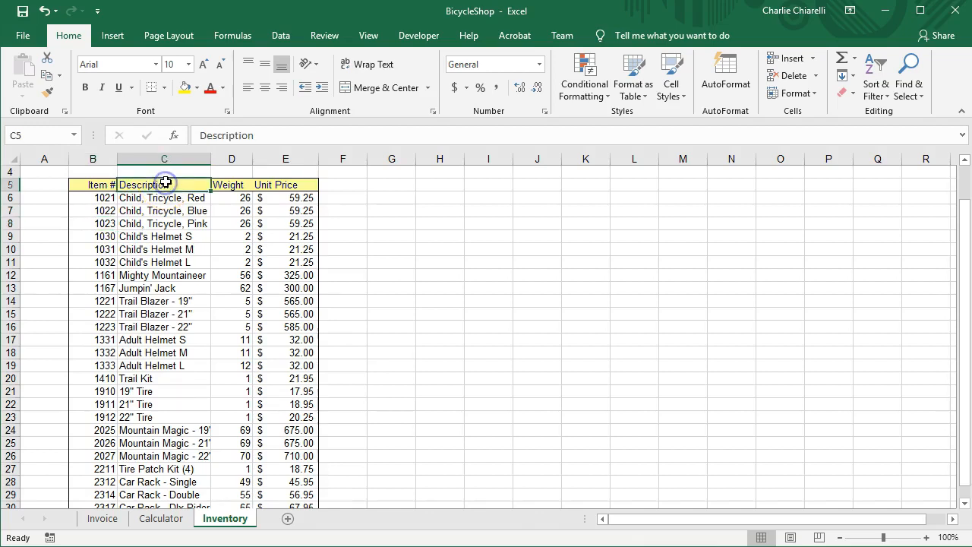
left_click(150, 238)
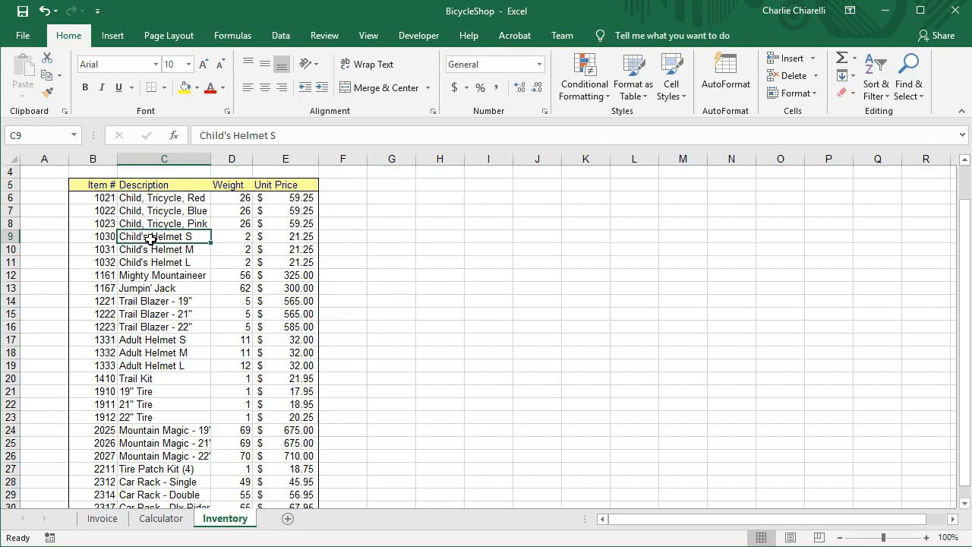
left_click(242, 238)
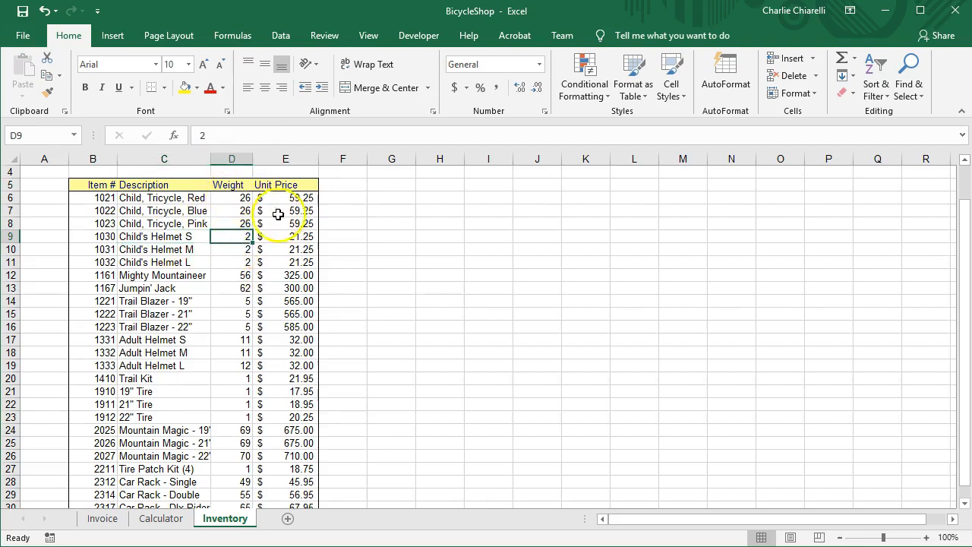
left_click(304, 237)
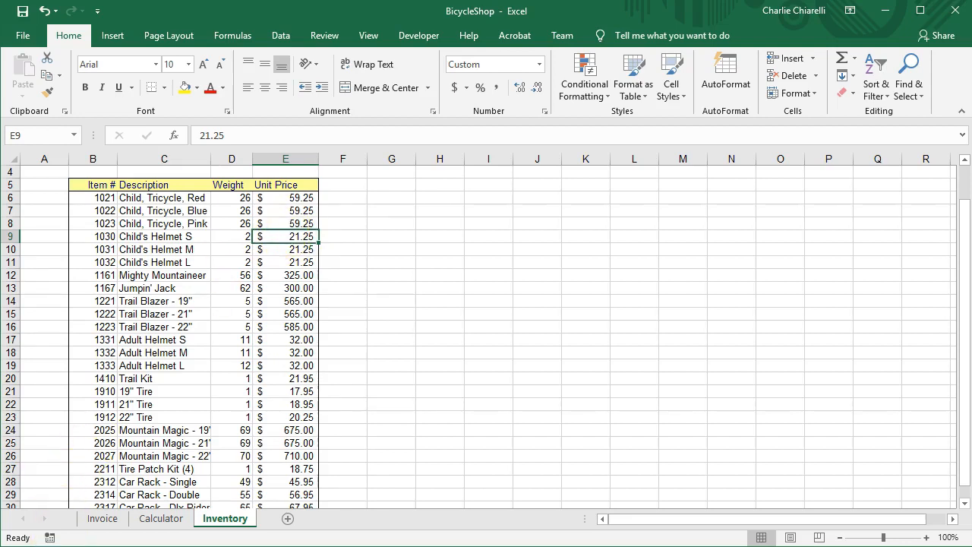
Enter the formula =VLOOKUP(B11,Items,2) in the Description cell C11 of the Invoice sheet.
left_click(103, 519)
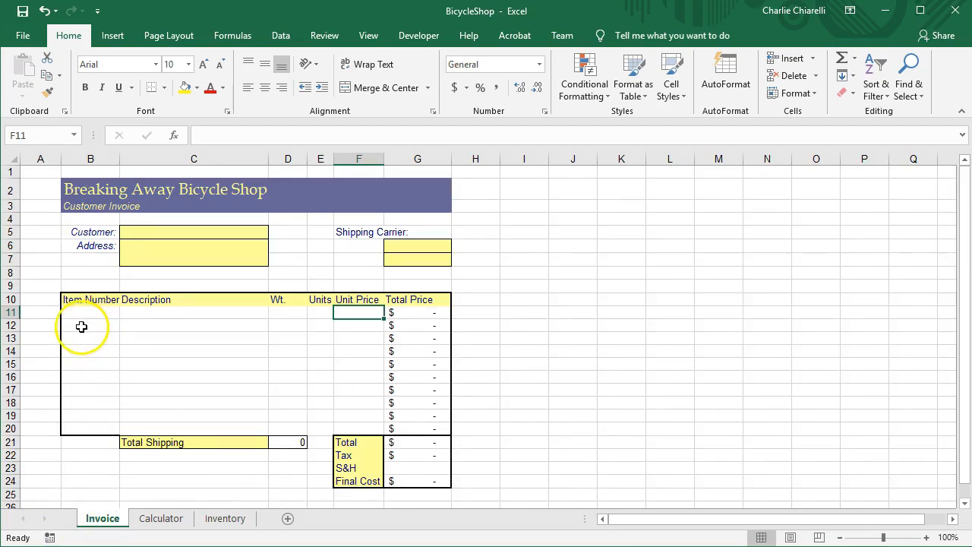
left_click(154, 314)
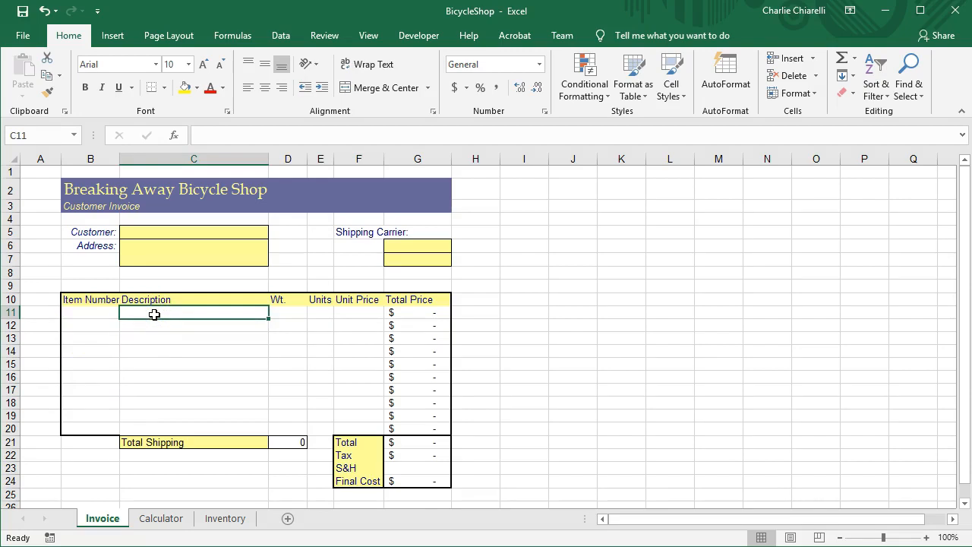
type("=vl")
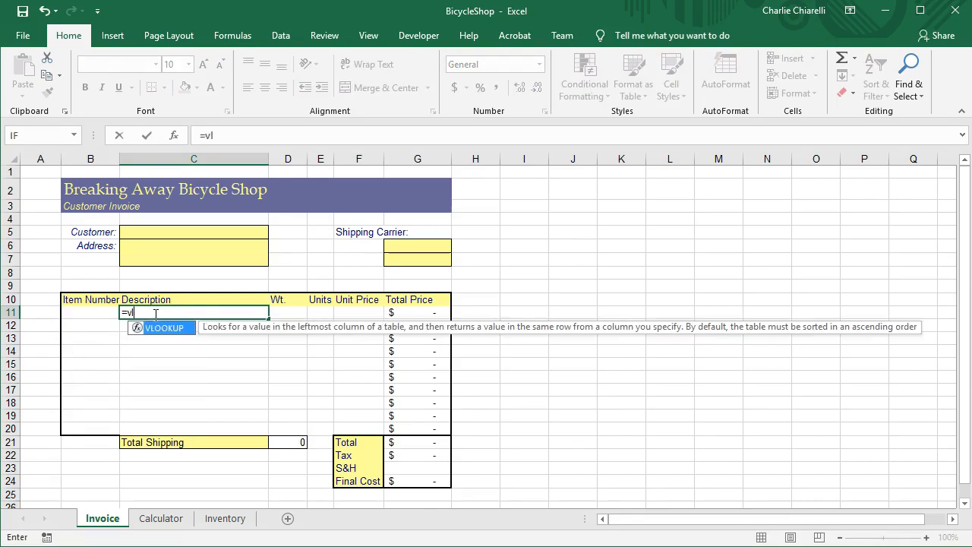
type("ookup(")
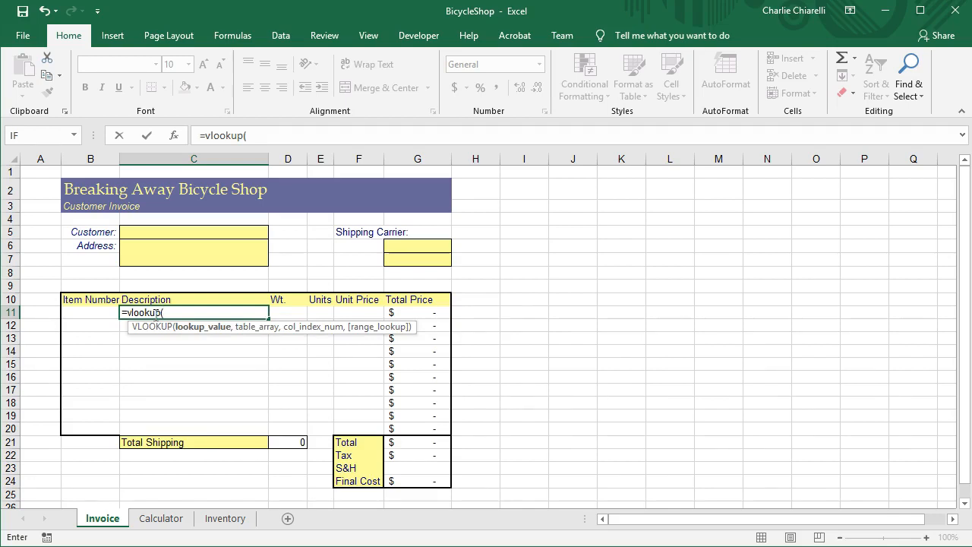
type("b11,")
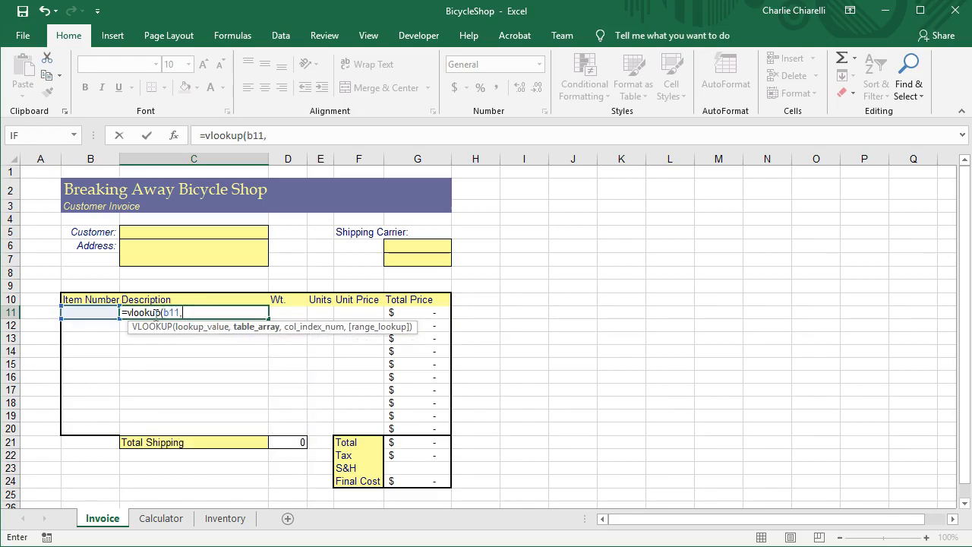
type("Items")
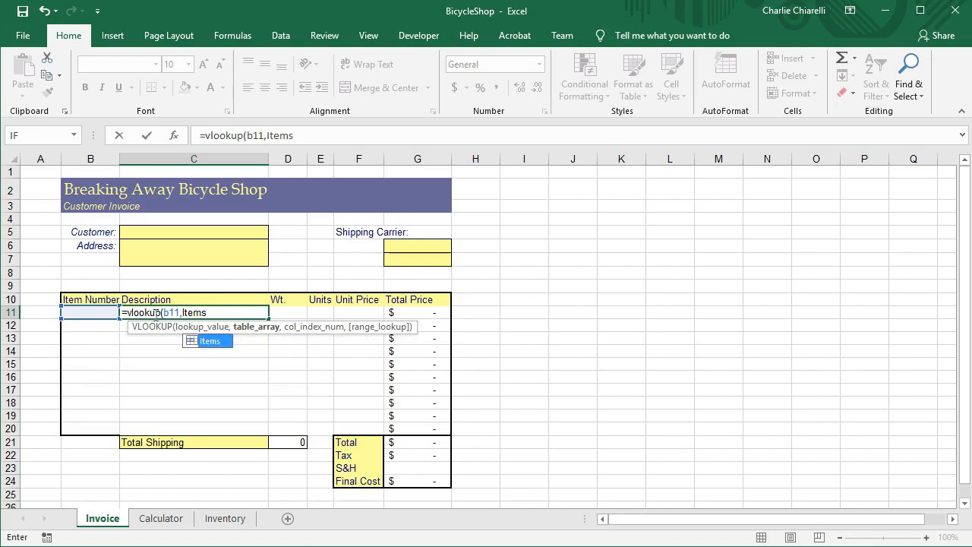
type(",2")
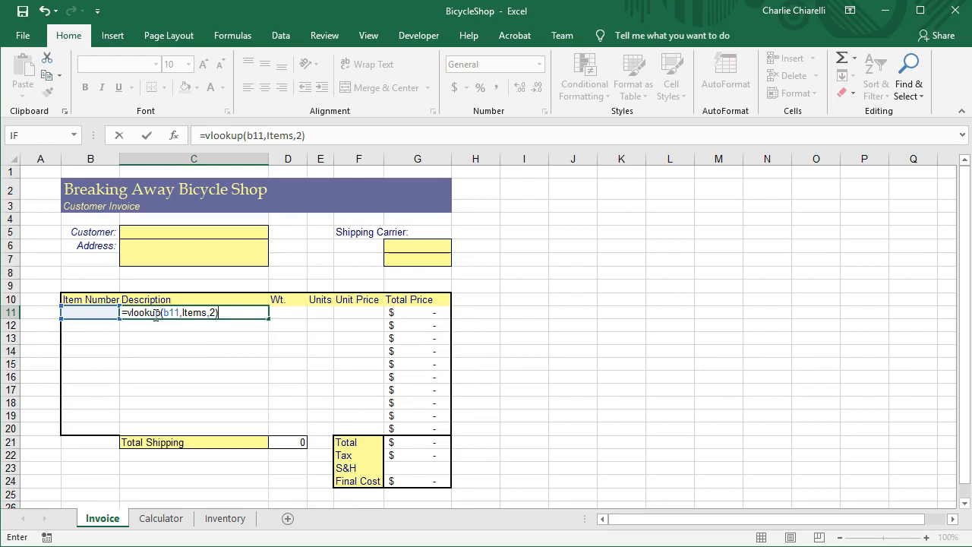
key("Return")
Check the formula in C11 and enter item number 1023 in B11.
left_click(154, 315)
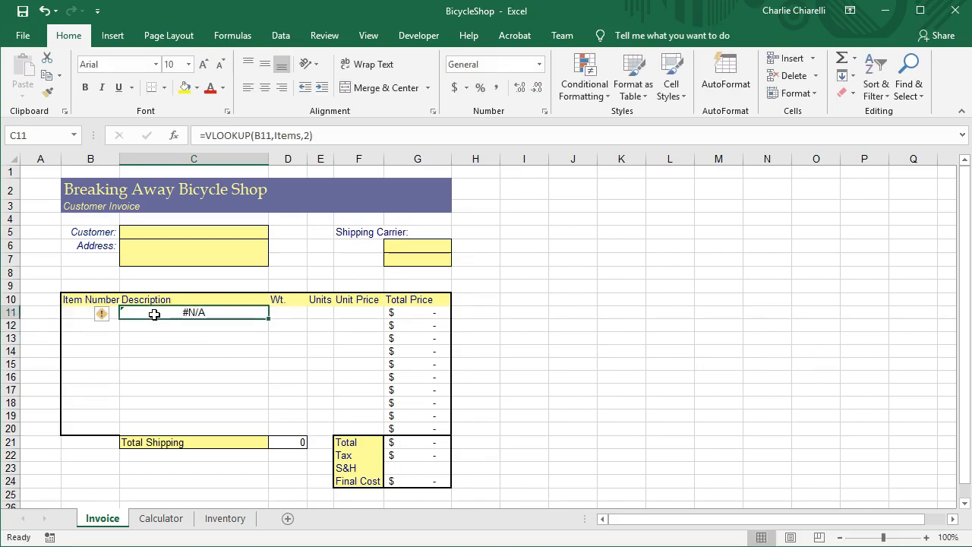
key("Left")
type("10")
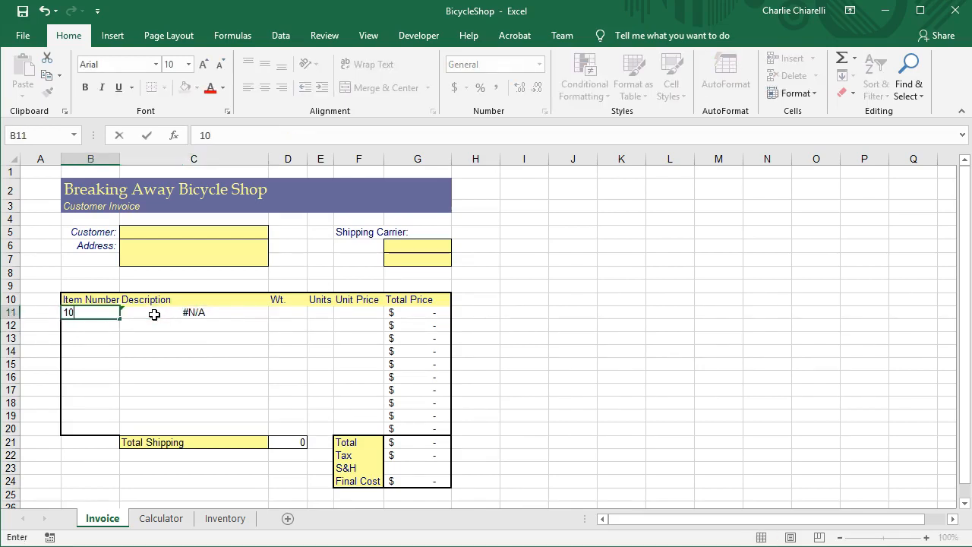
key("Return")
Enter a VLOOKUP formula in D11 that looks up B11 in Items and returns the item's weight.
key("Up")
key("Right")
key("Right")
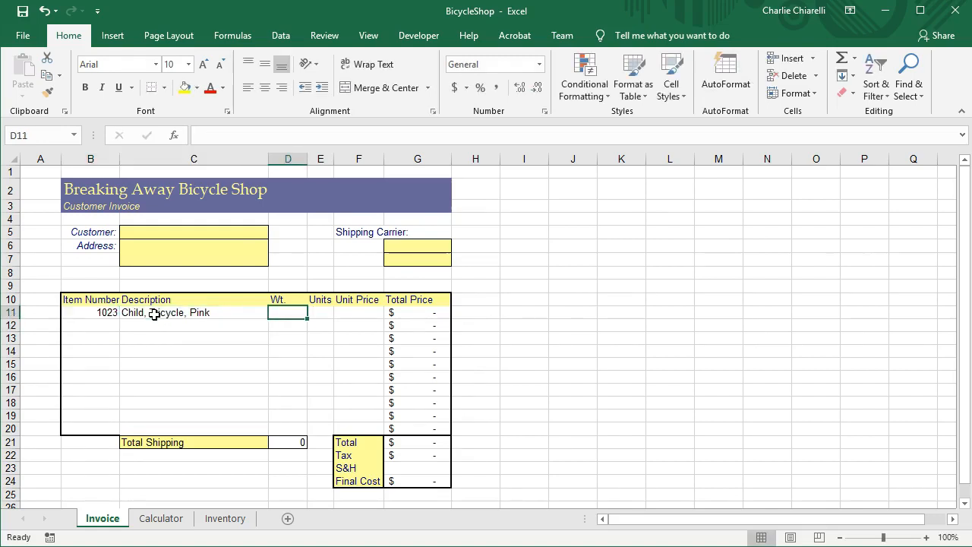
type("=")
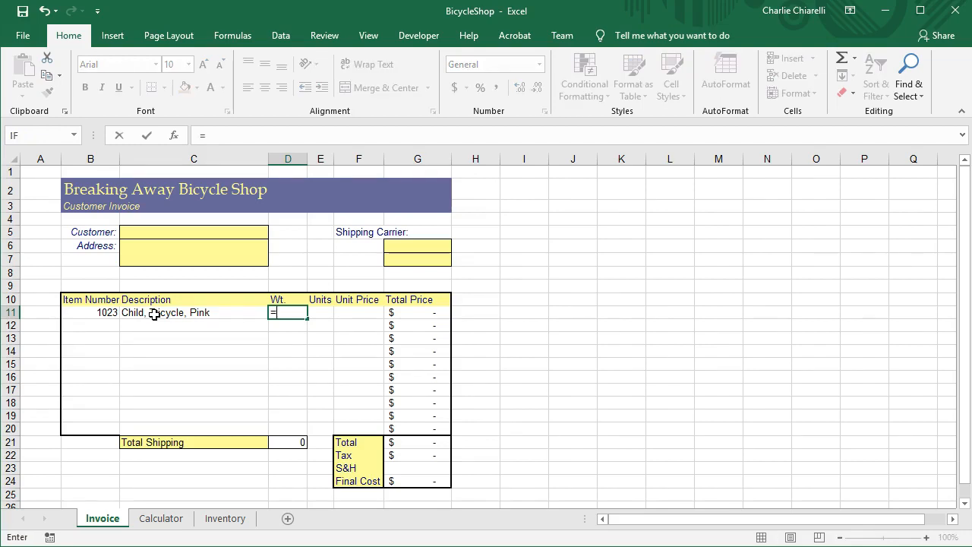
type("vlooliu")
key("BackSpace")
key("BackSpace")
key("BackSpace")
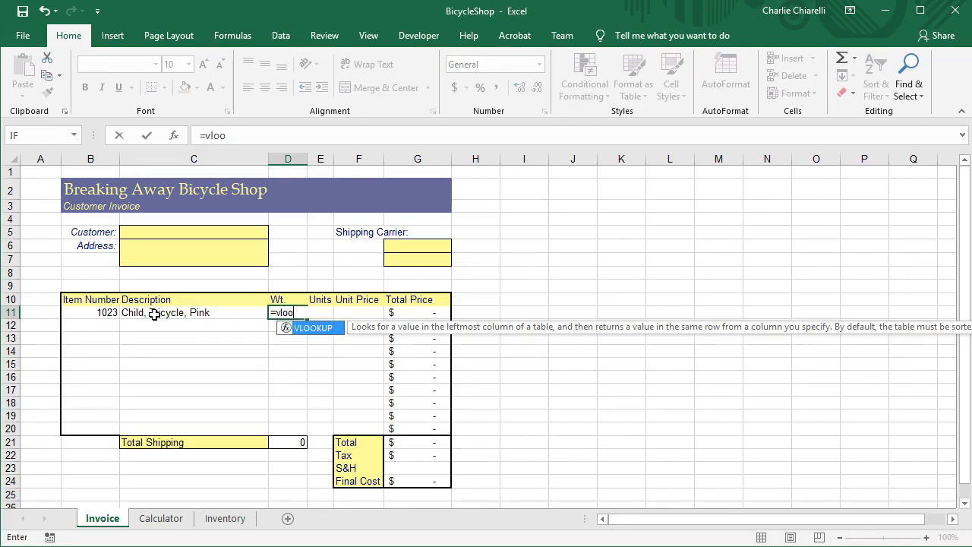
type("kup(")
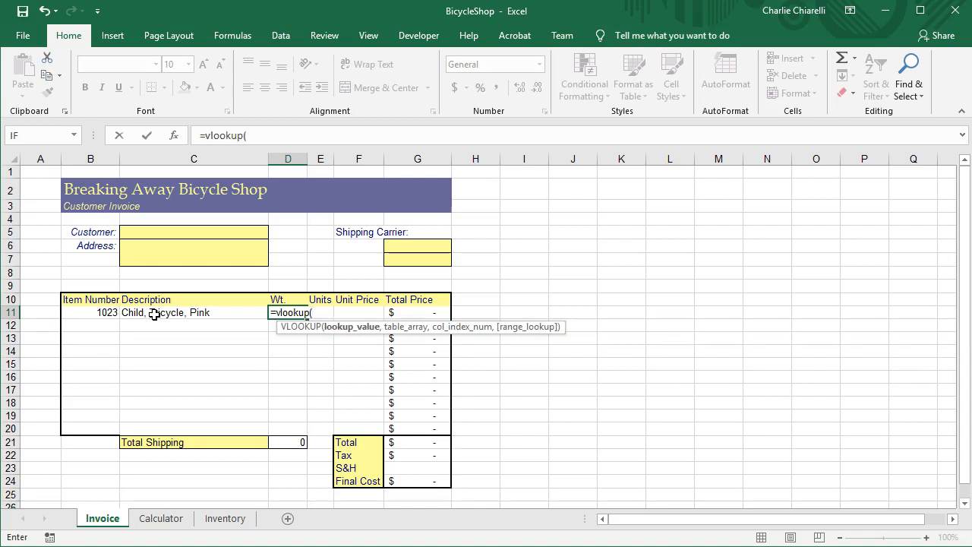
type("b11,i")
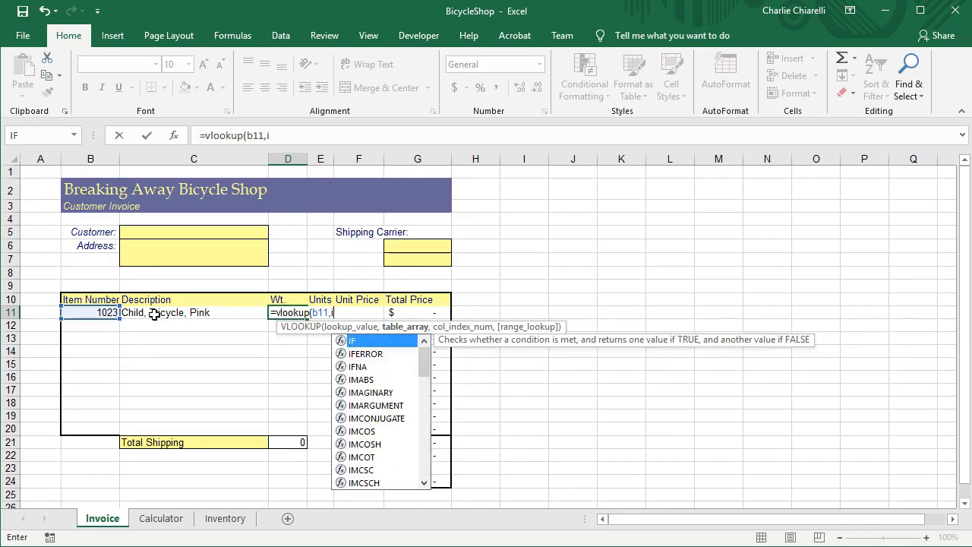
key("BackSpace")
type("Ig")
key("BackSpace")
type("tems,")
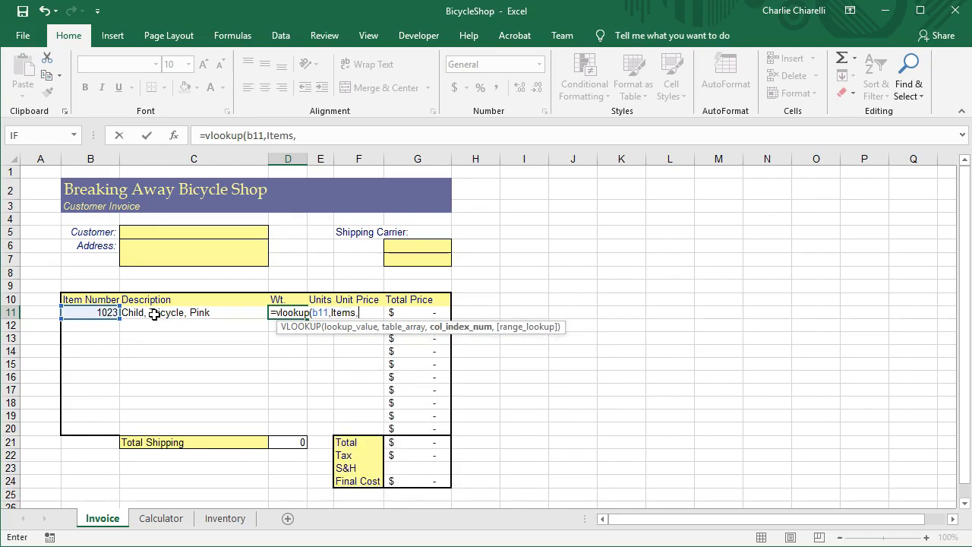
key("Return")
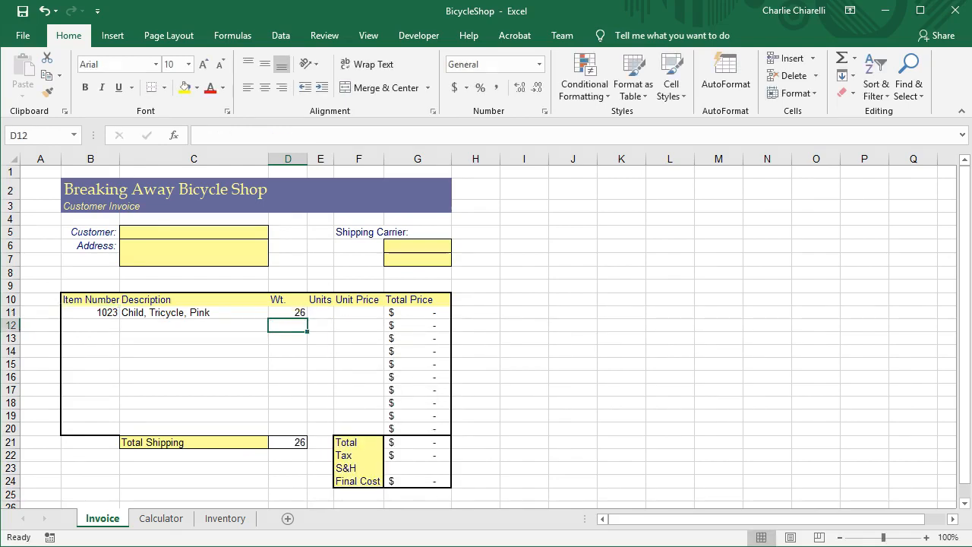
Enter the formula =VLOOKUP(B11,Items,4) in the Unit Price cell F11.
key("Up")
key("Right")
key("Right")
type("=vl")
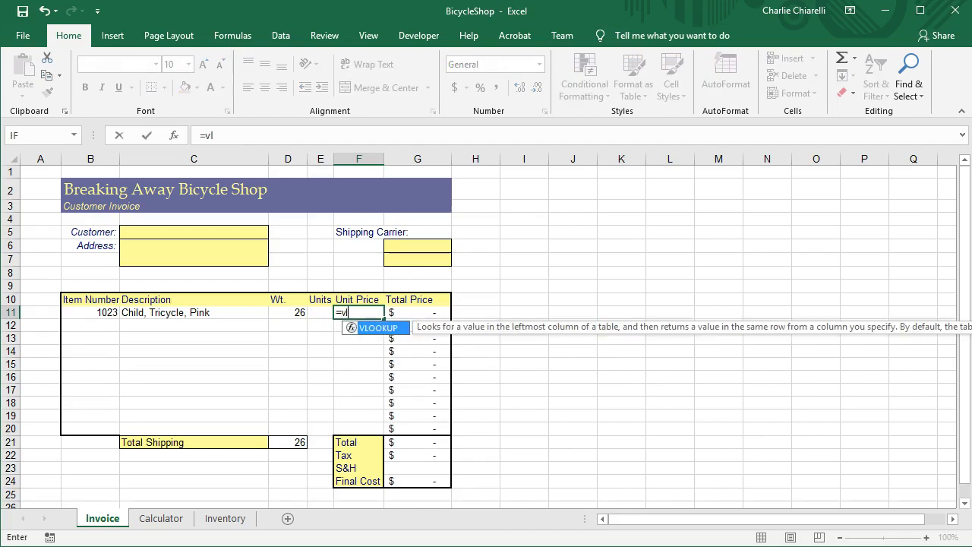
type("ookup(b11,lgte")
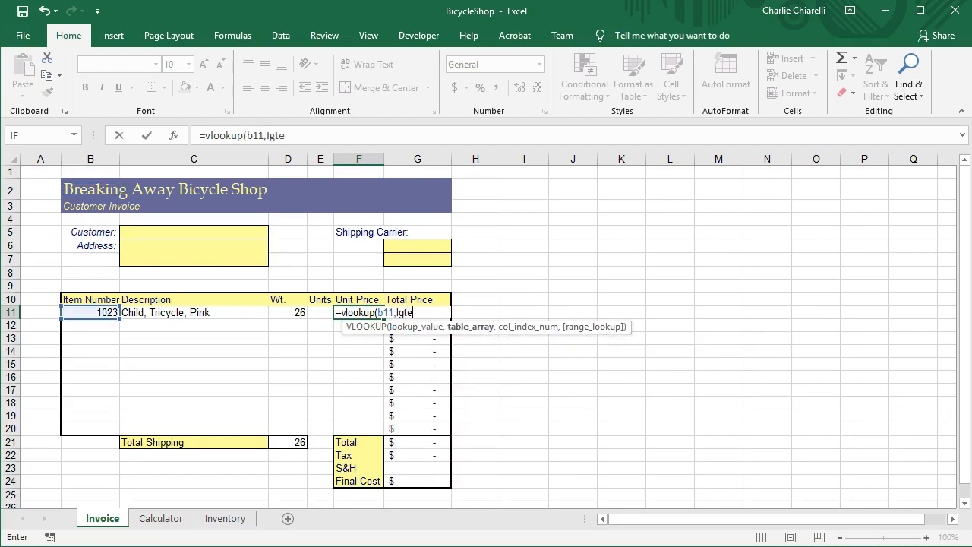
key("BackSpace")
key("BackSpace")
key("BackSpace")
type("tems,")
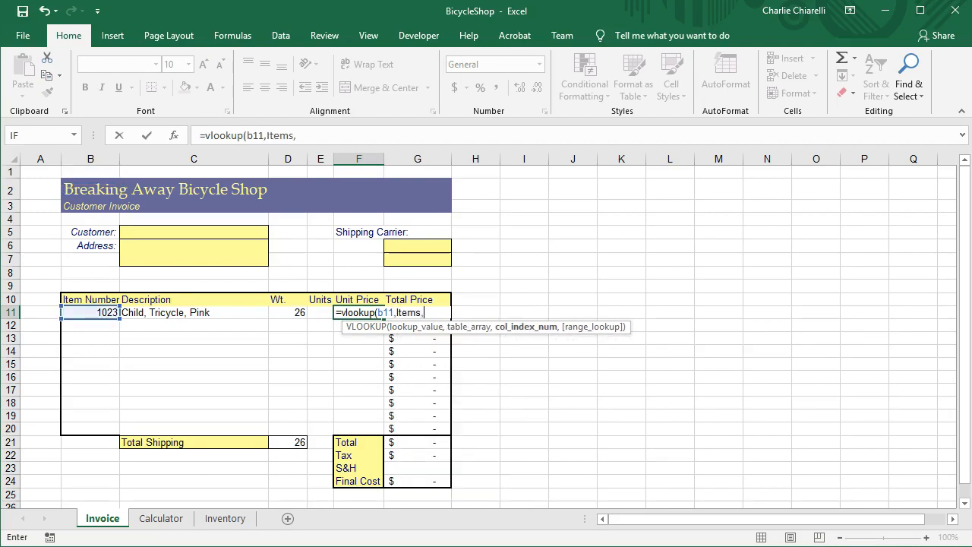
type("4)")
key("Return")
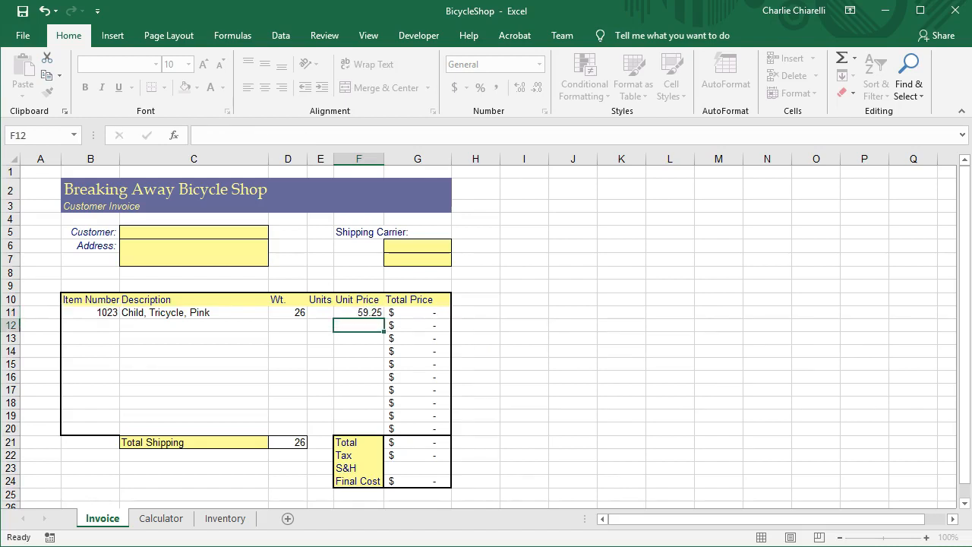
Enter a quantity of 2 in the Units cell E11 for the first invoice item.
left_click(320, 312)
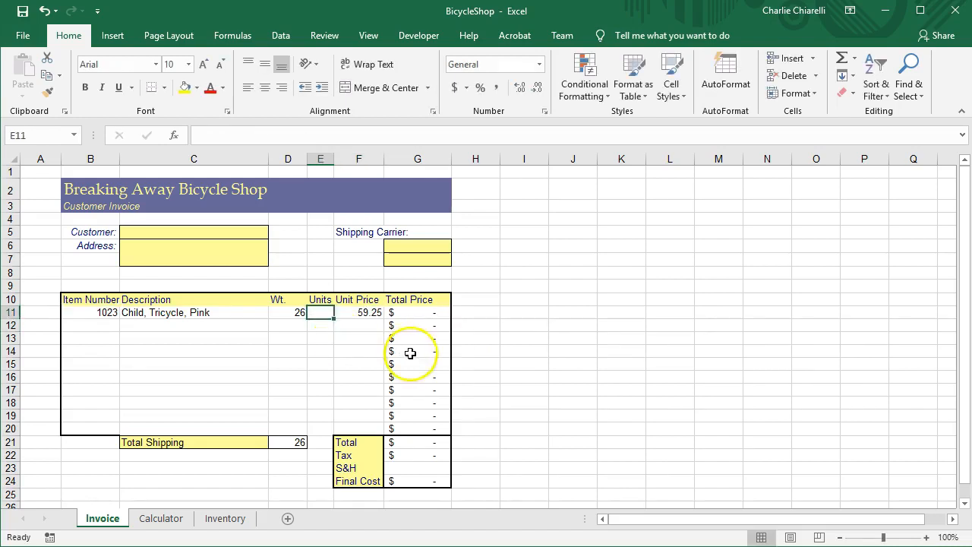
left_click(338, 349)
left_click(323, 313)
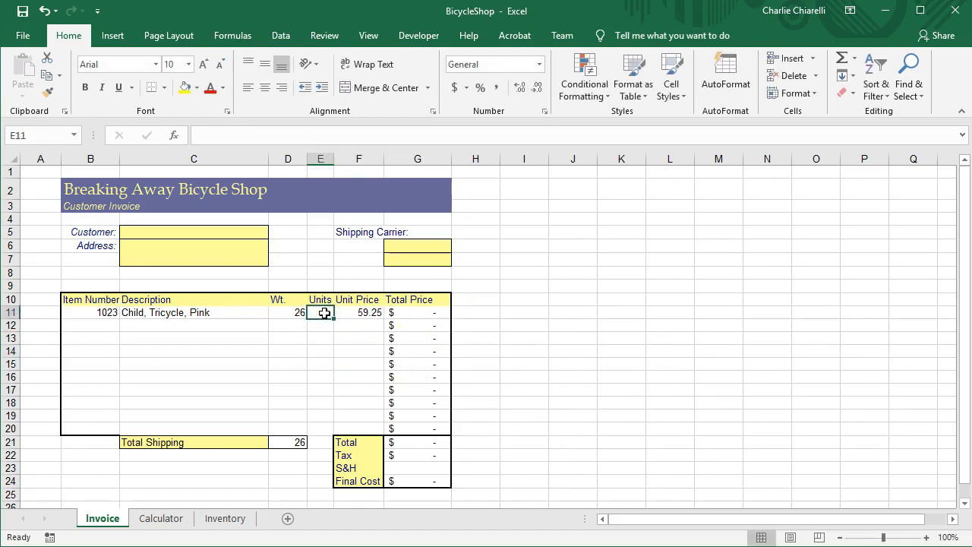
type("2")
key("Return")
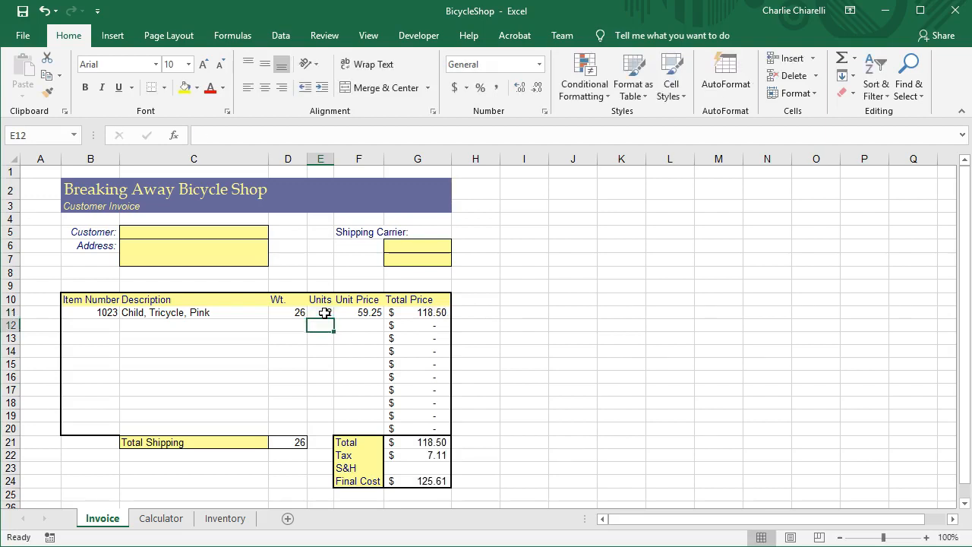
Inspect the formulas behind the first item's total price, the invoice total, tax and final cost, and check the S&H cell.
left_click(431, 314)
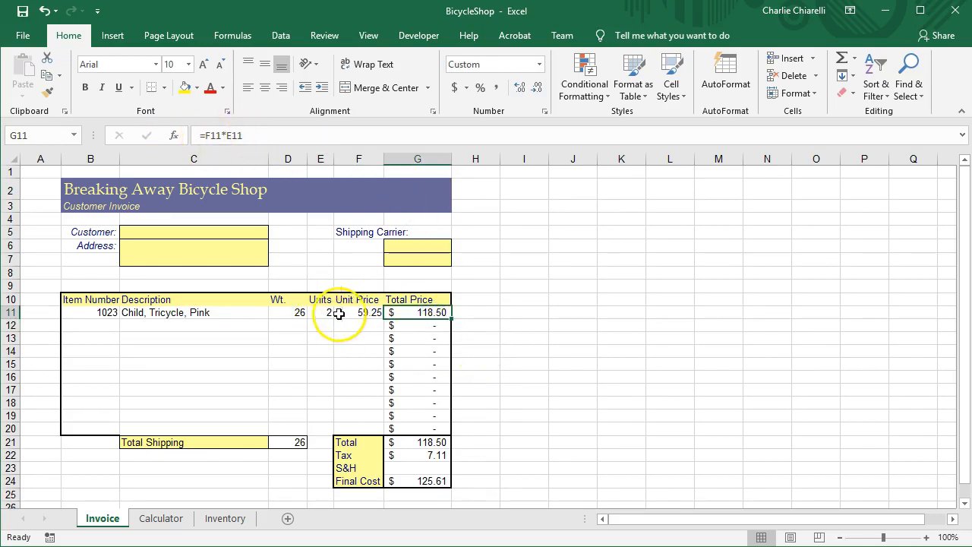
left_click(438, 441)
left_click(438, 457)
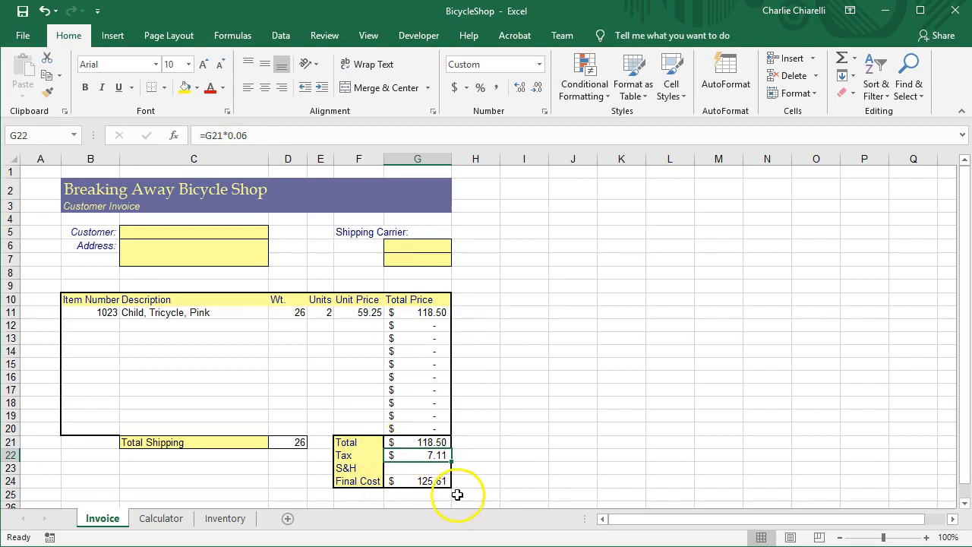
left_click(431, 482)
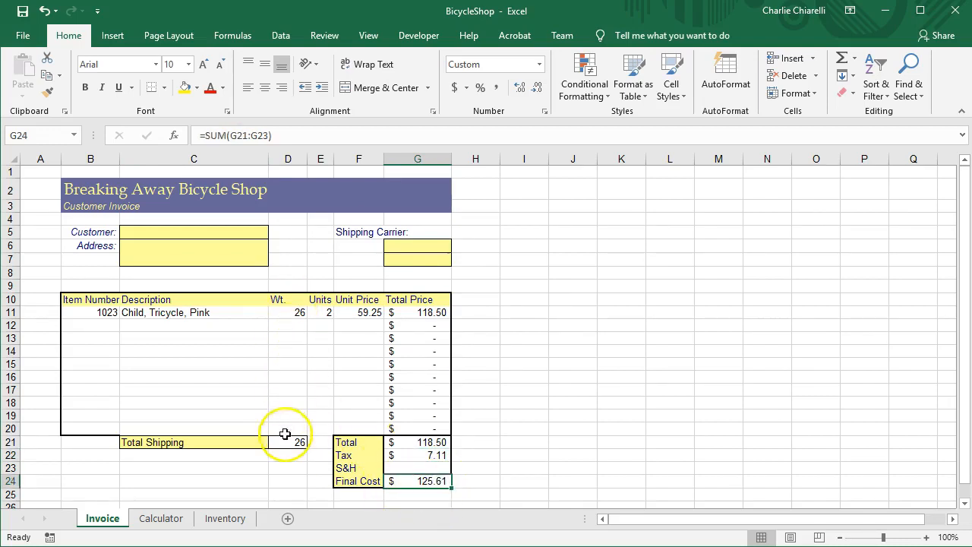
left_click(417, 466)
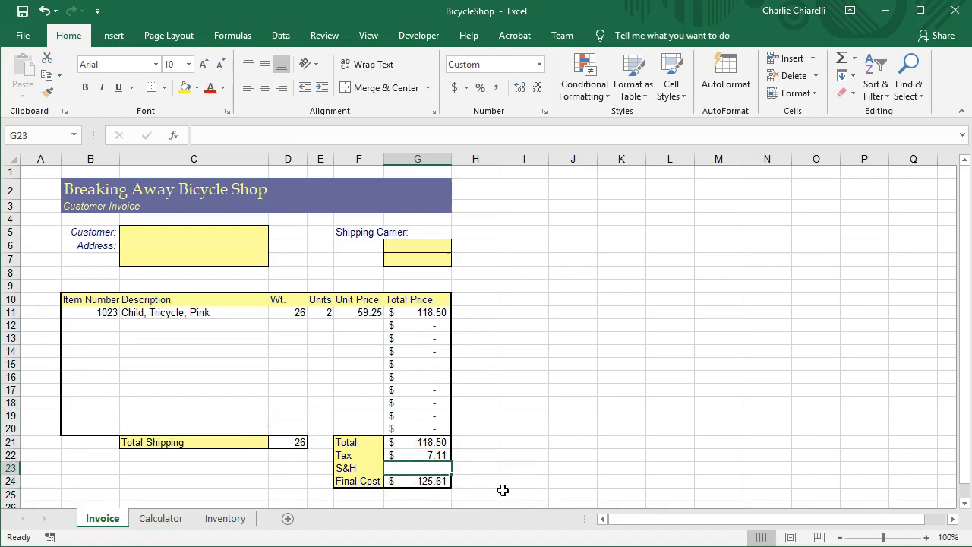
Consult the Inventory sheet for another item number and enter 1022 in B12 of the Invoice sheet.
left_click(91, 328)
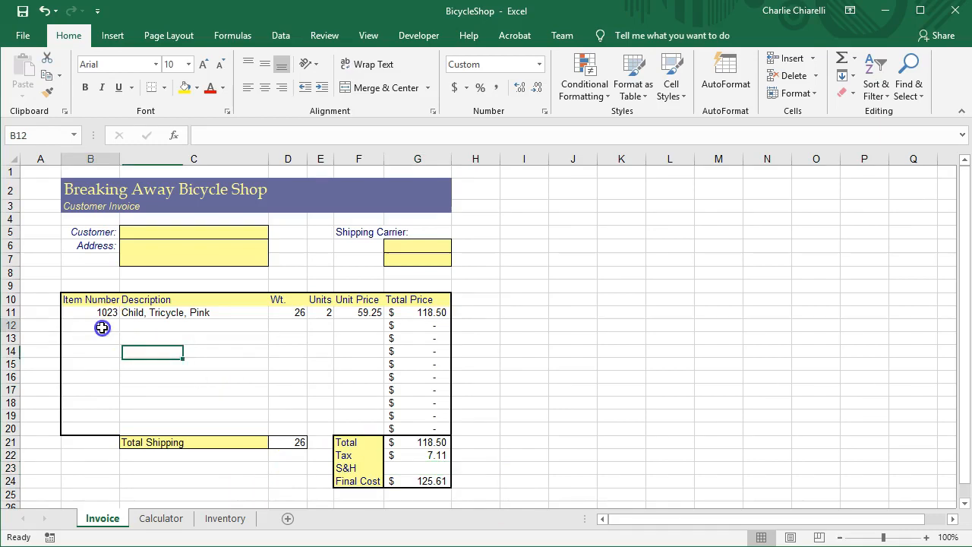
left_click(226, 517)
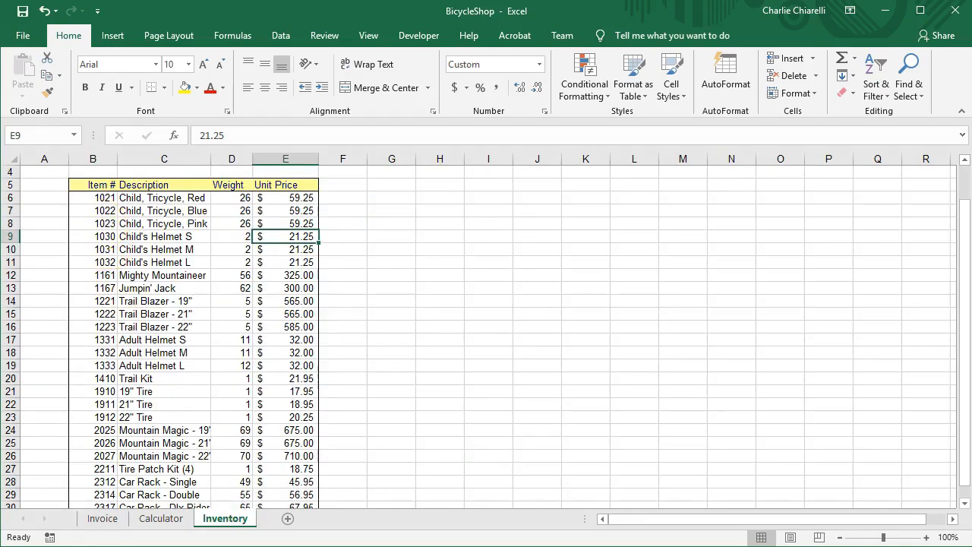
left_click(100, 518)
type("10")
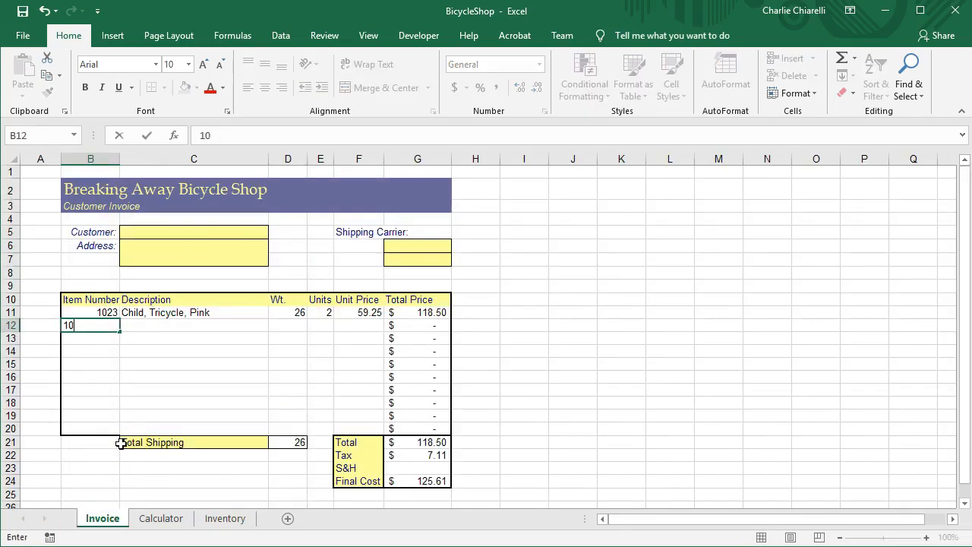
type("22")
key("Return")
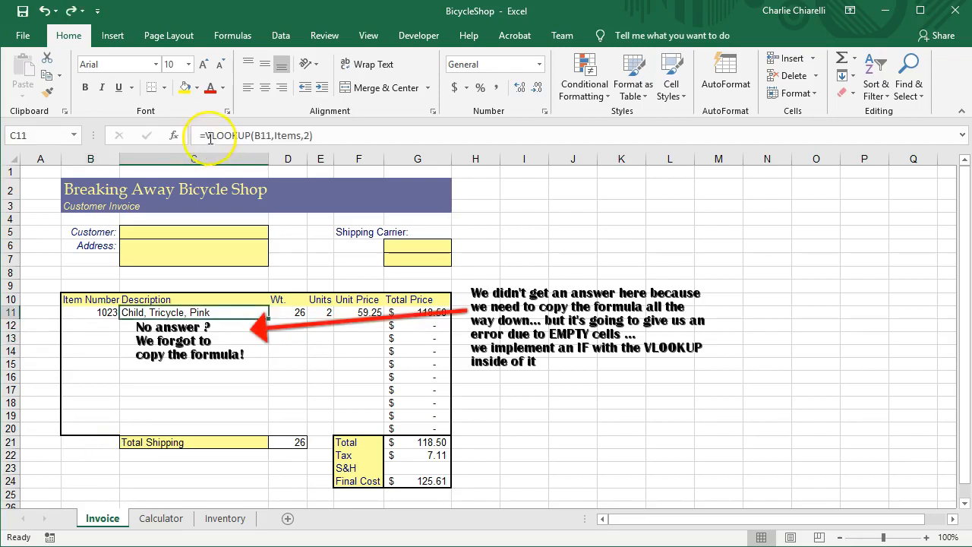
Wrap the Description lookup in C11 in an IF test so it reads =IF(B11="","",VLOOKUP(B11,Items,2)).
left_click(205, 135)
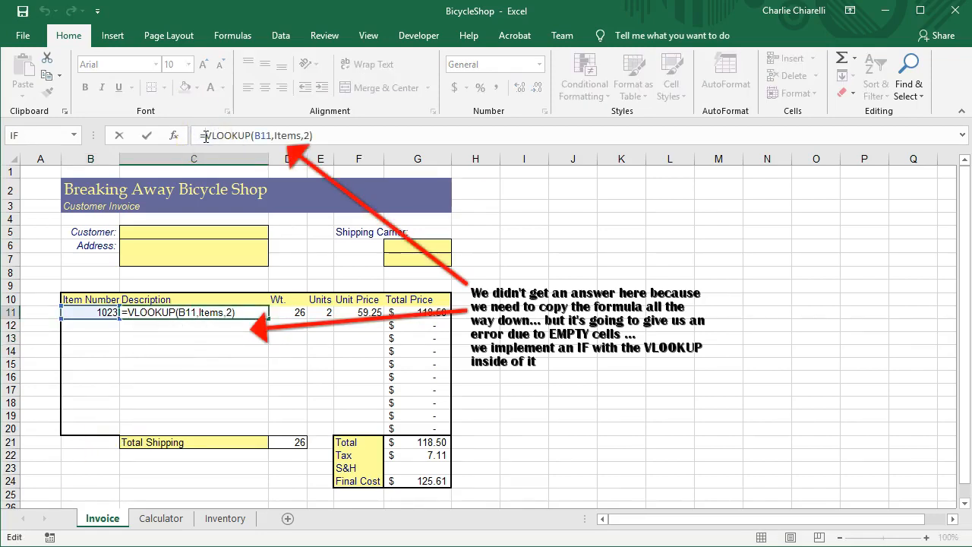
type("if(")
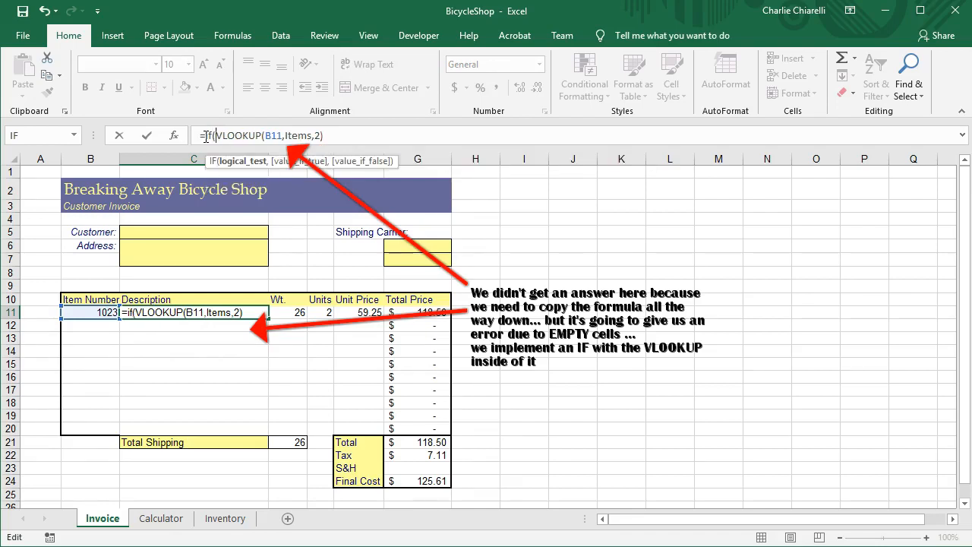
type("b11")
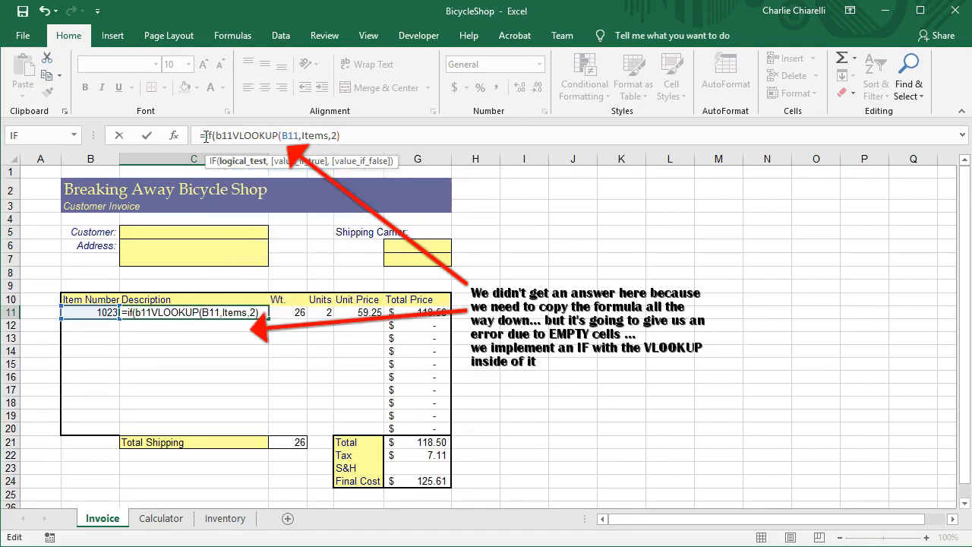
type("=\"\",")
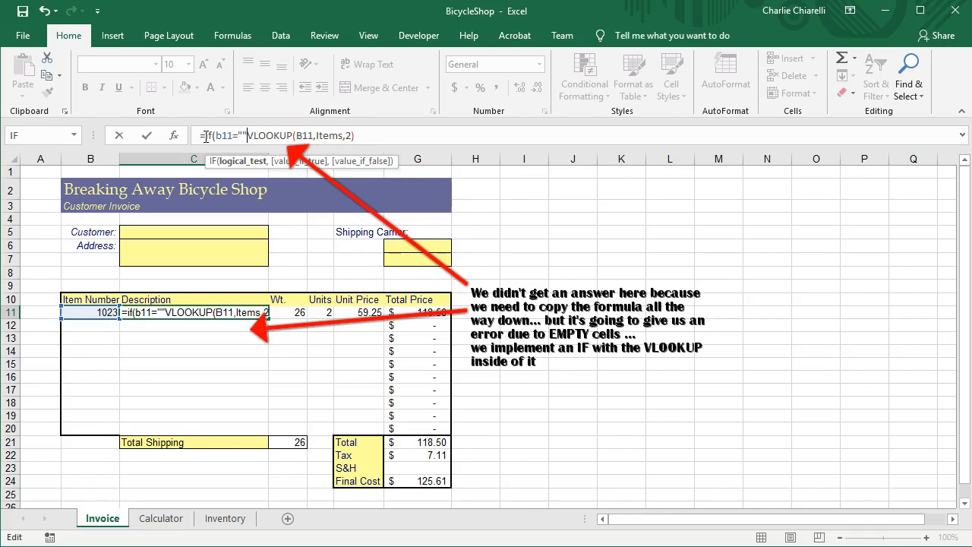
type("\"\"")
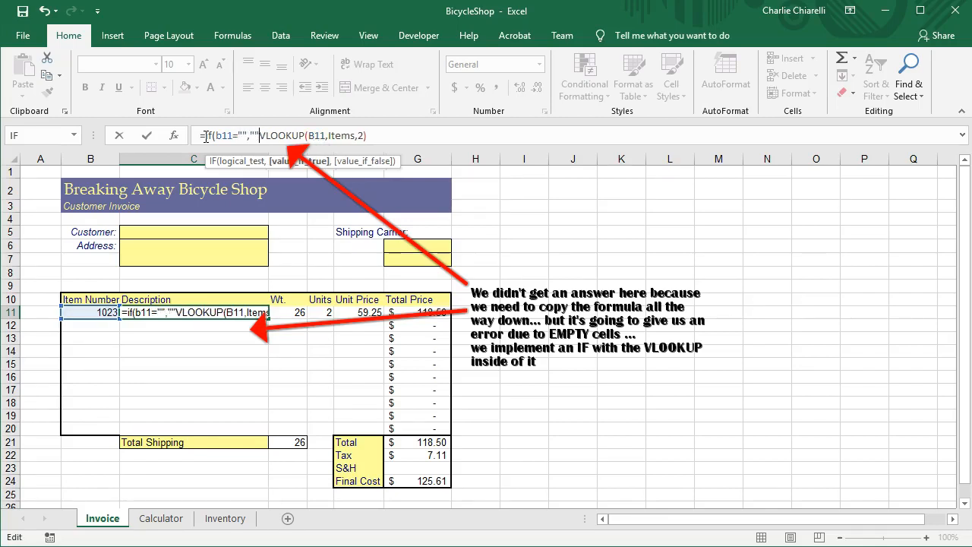
type(",")
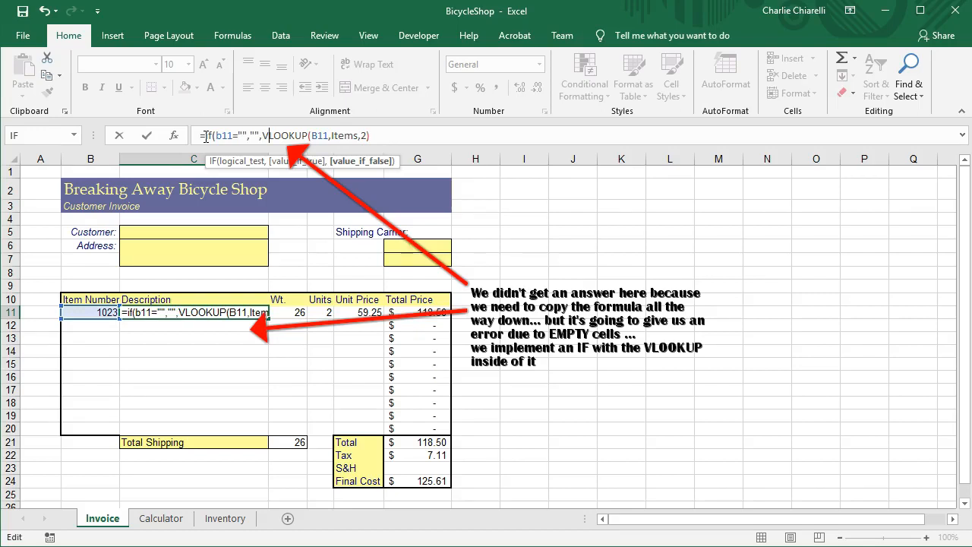
key("Right")
key("Right")
key("Right")
key("Right")
key("Right")
key("Right")
key("Right")
key("Right")
key("Right")
key("Right")
key("Right")
key("Right")
key("Right")
key("Right")
key("Right")
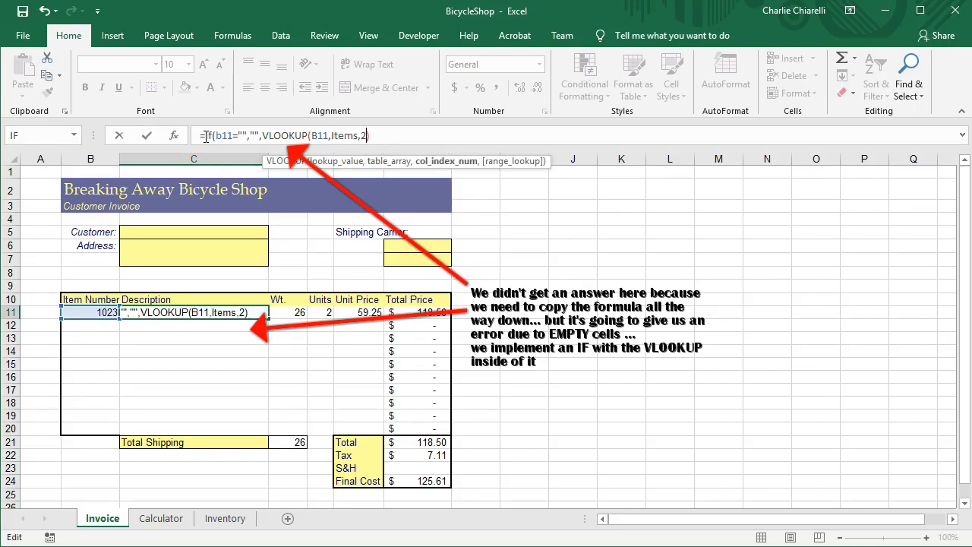
key("Right")
type(")")
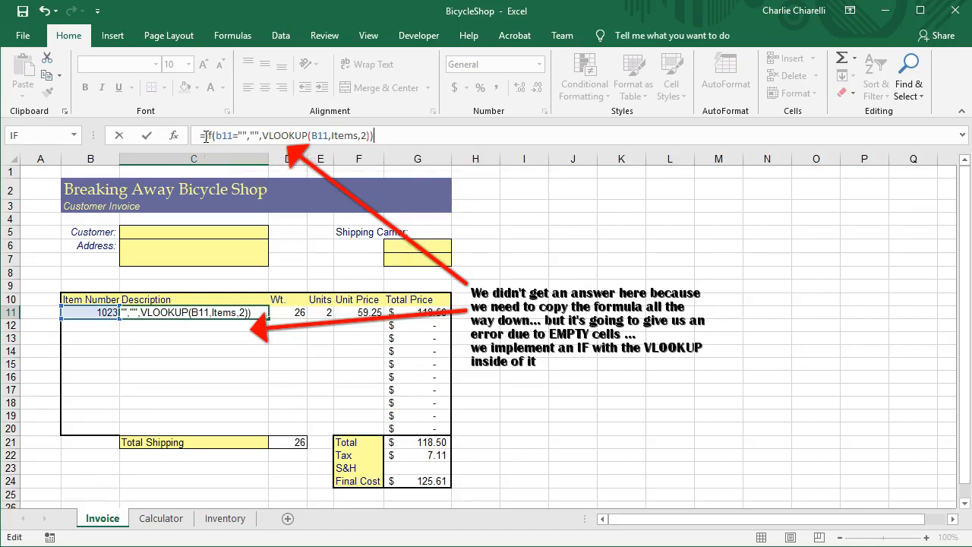
key("Return")
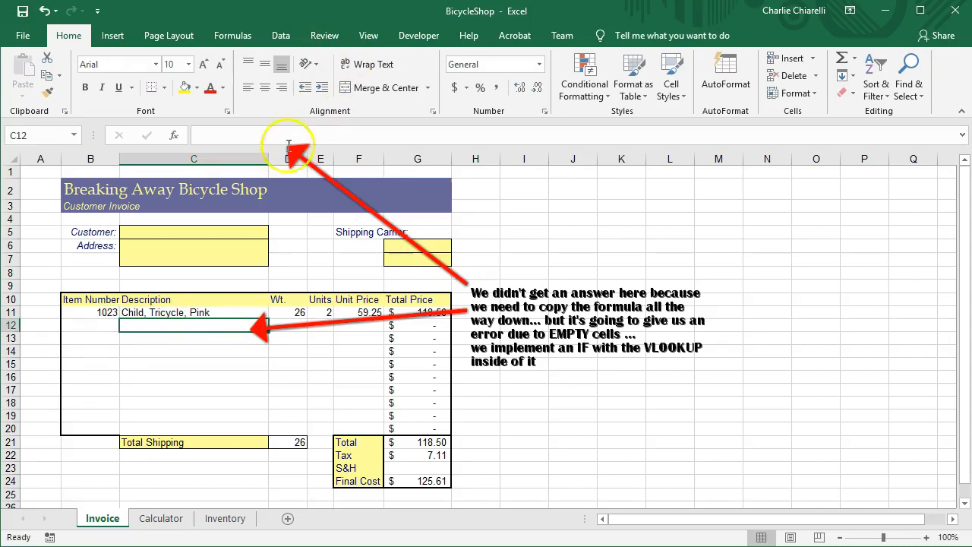
Copy the Description formula from C11 down to C20 and enter item number 1022 in B12.
left_click(217, 312)
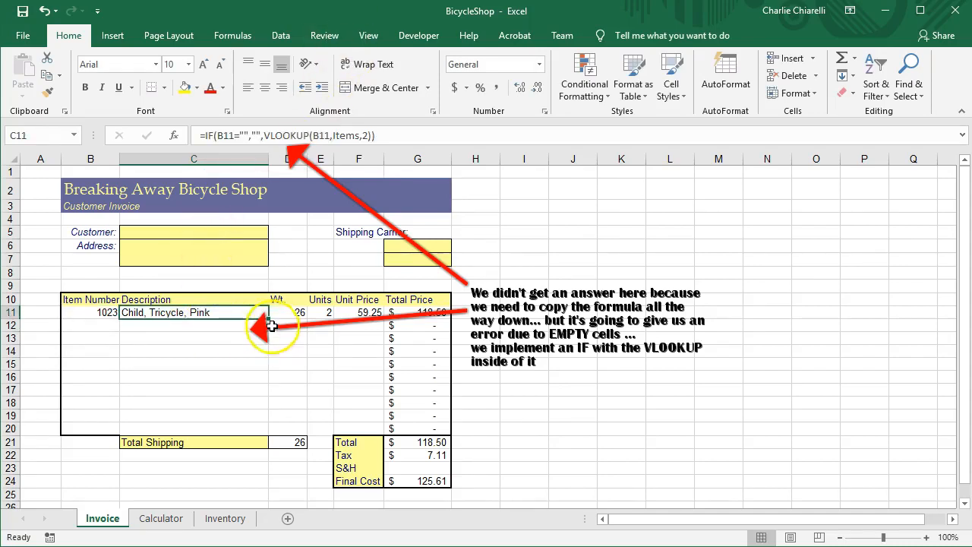
left_click_drag(269, 318, 268, 436)
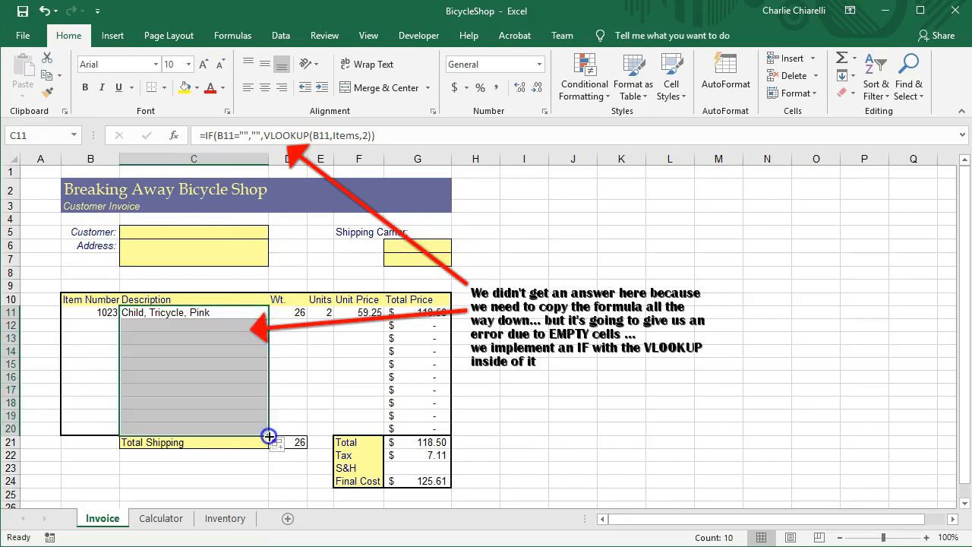
left_click(104, 325)
type("1022")
key("Return")
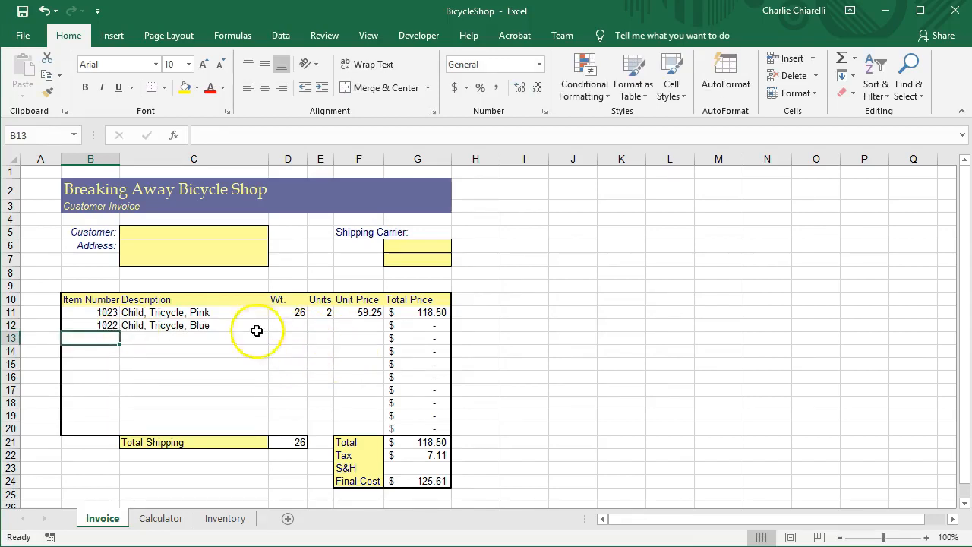
Copy the IF-wrapped weight formula in D11 and unit price formula in F11 down their columns through row 20.
left_click(297, 327)
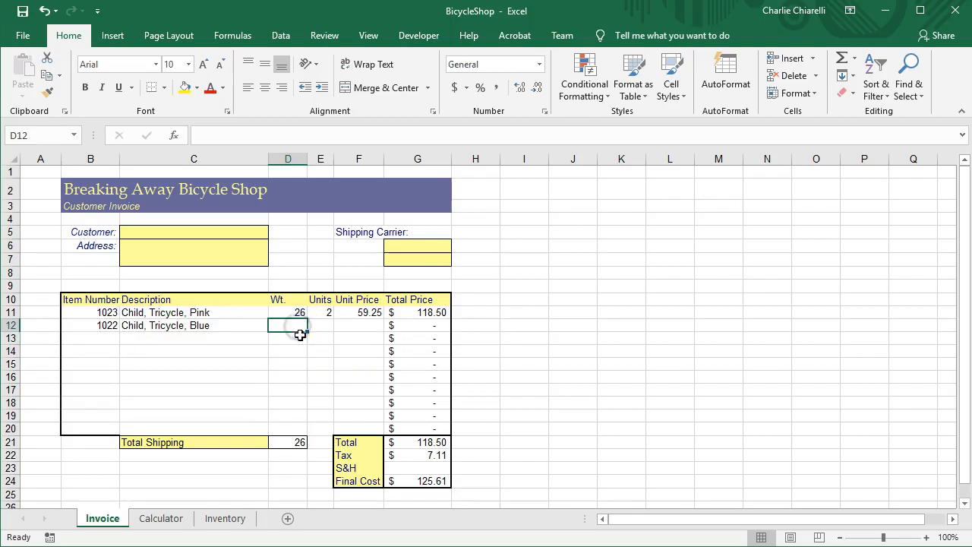
left_click(370, 324)
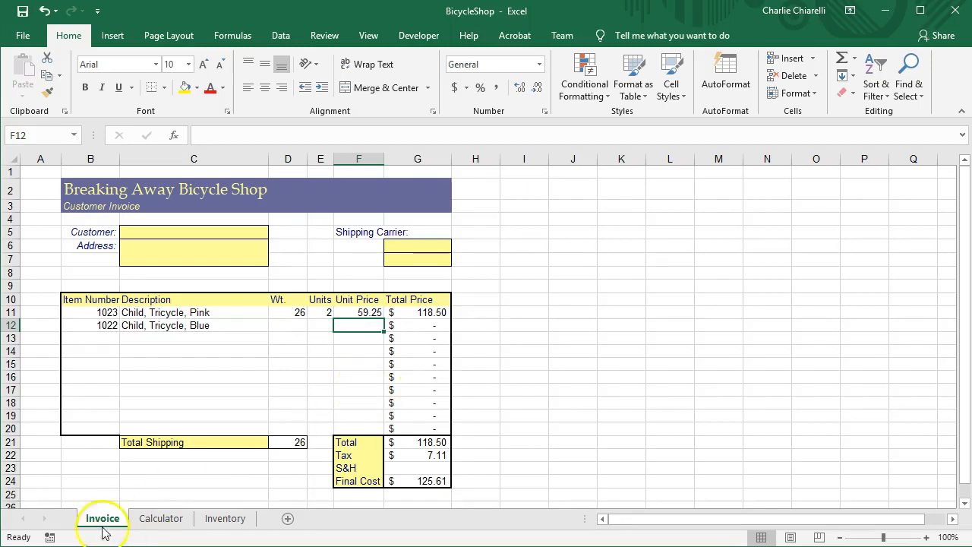
left_click(293, 312)
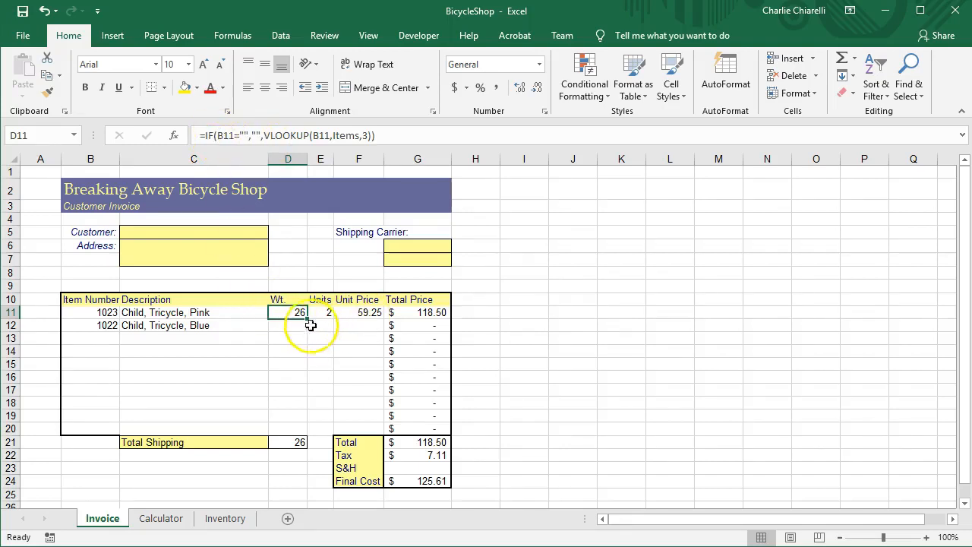
left_click_drag(307, 319, 307, 433)
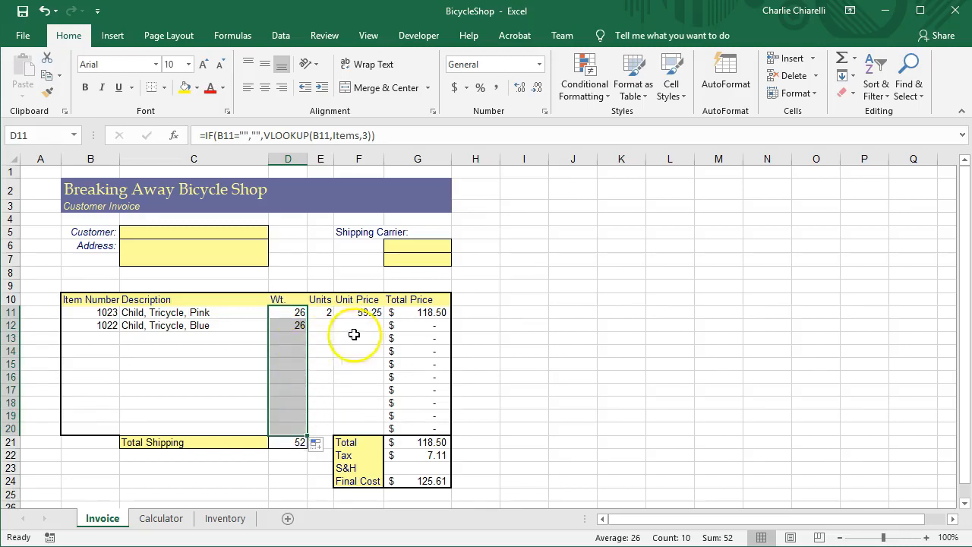
left_click(372, 312)
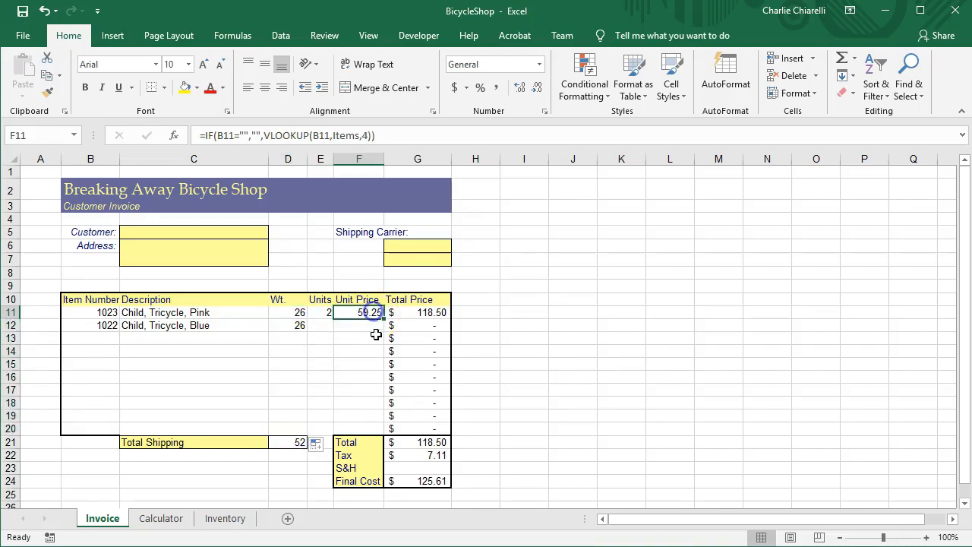
left_click_drag(382, 318, 379, 429)
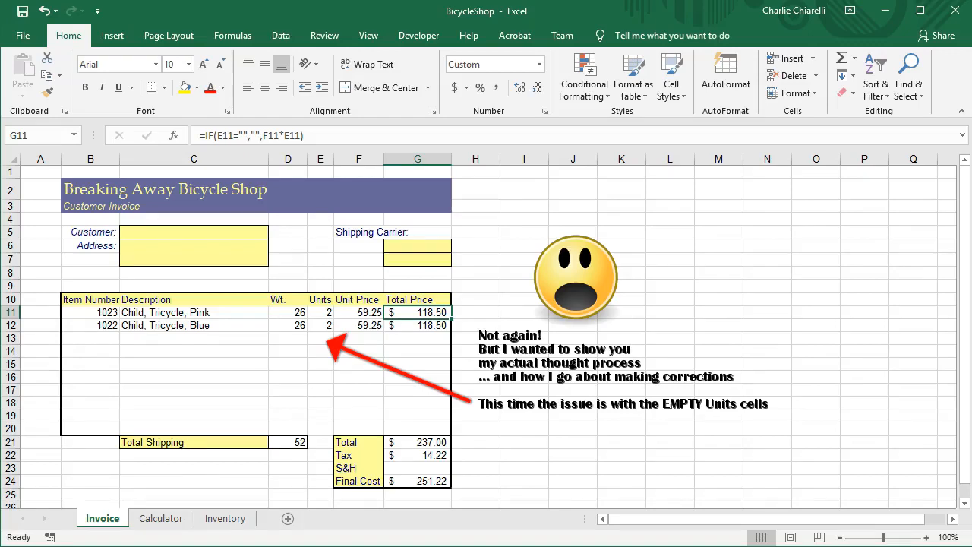
Check the IF formulas in the Total Price cells G13 and G11.
left_click(427, 342)
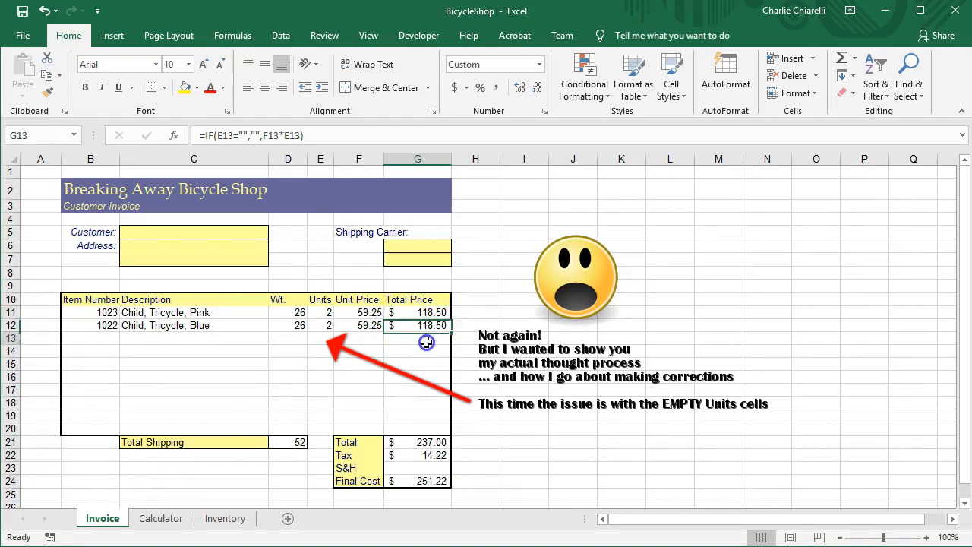
left_click(427, 312)
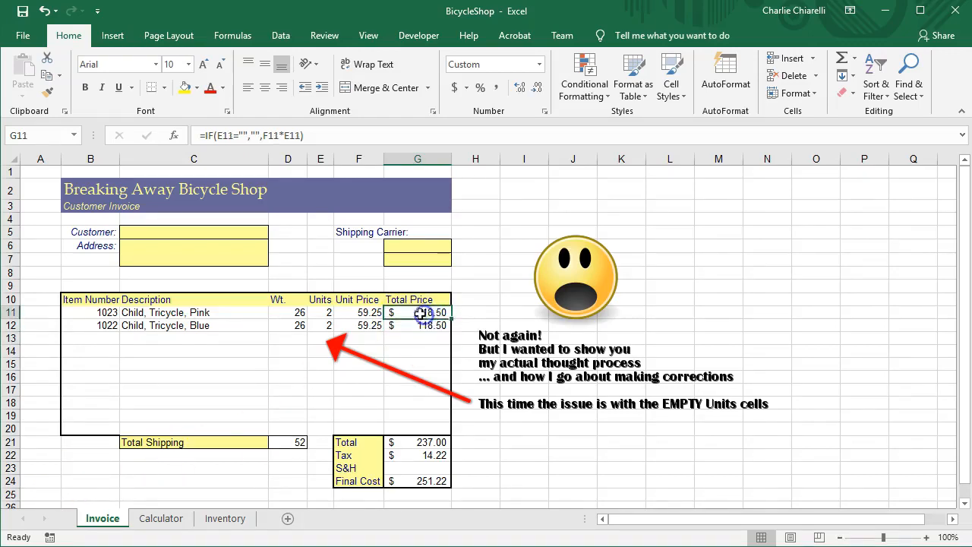
Examine the Units entries in E11:E12 and the Total Price IF formulas from G11 down to G15.
left_click(324, 316)
left_click(322, 326)
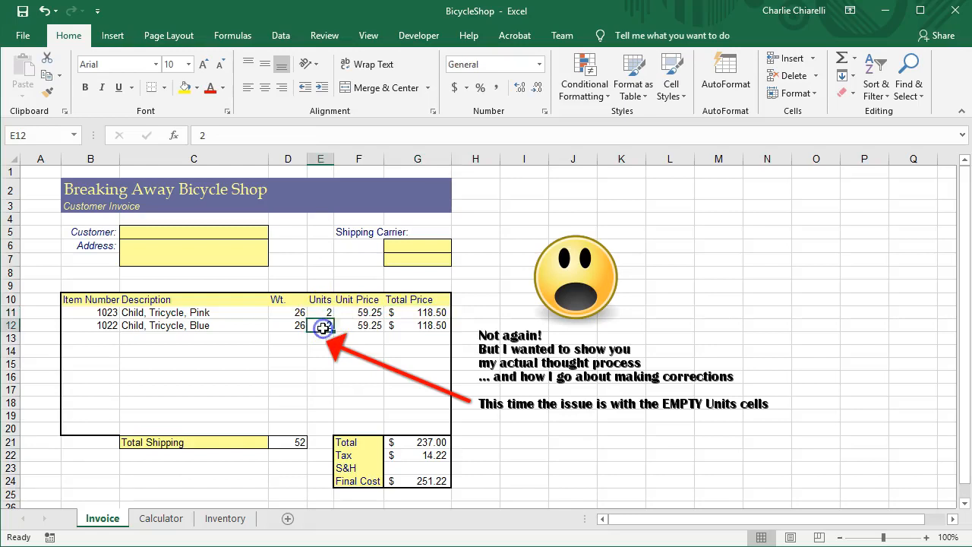
left_click(431, 312)
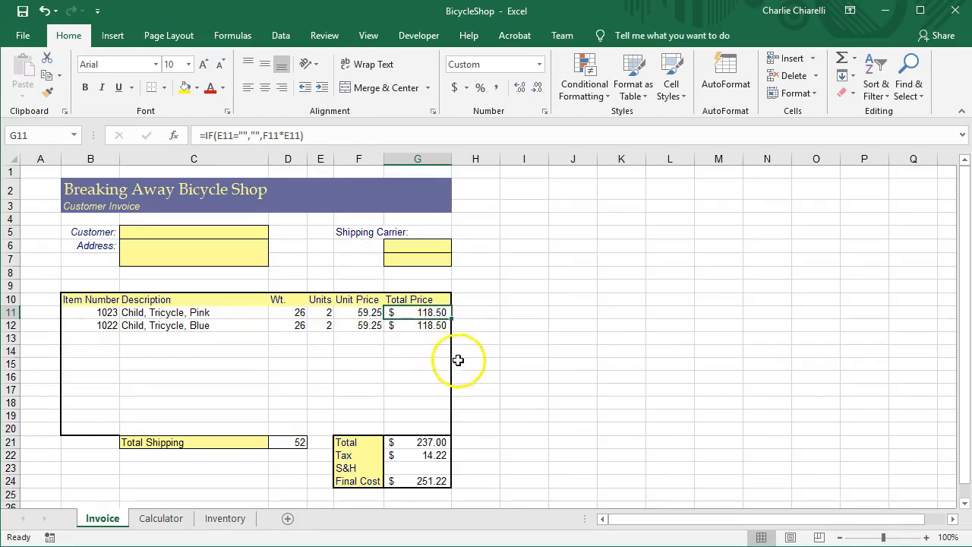
left_click(431, 339)
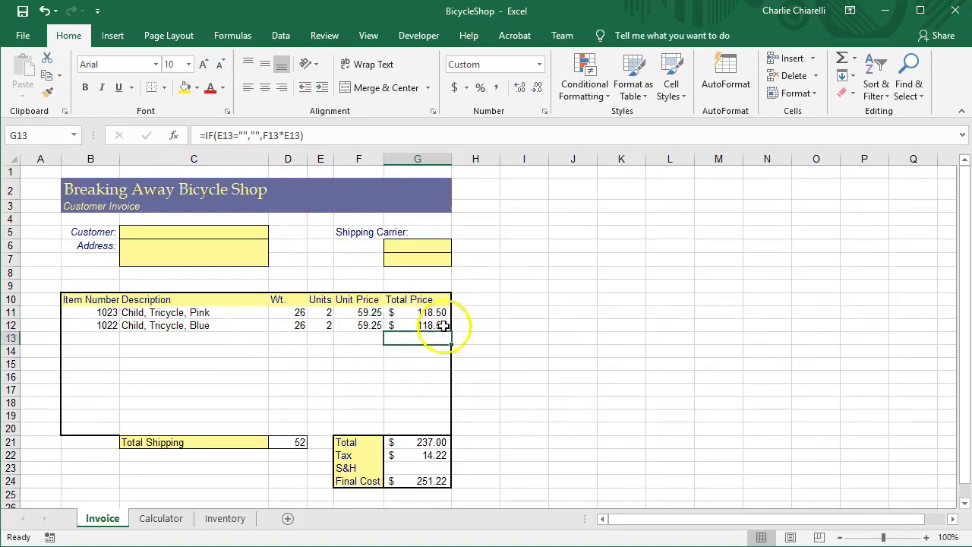
left_click(418, 351)
left_click(424, 367)
left_click(425, 310)
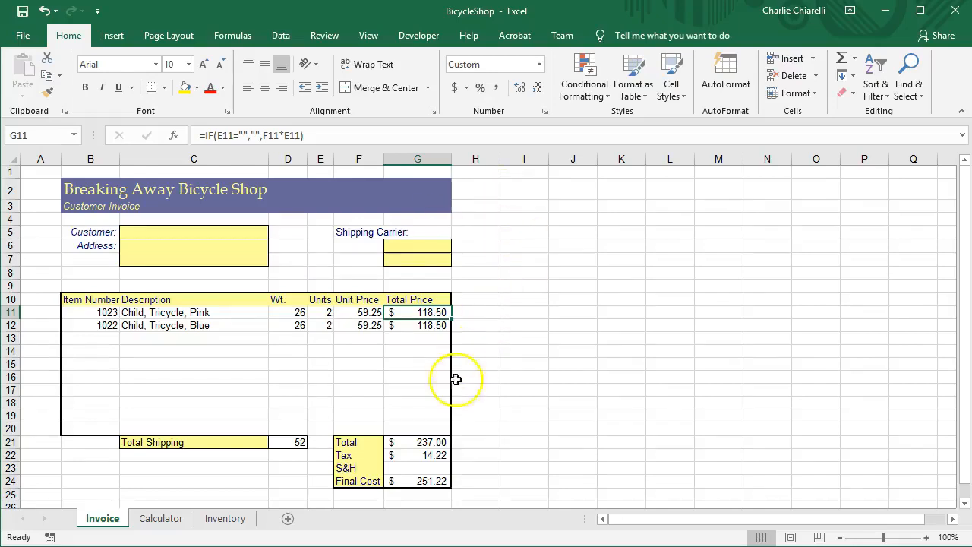
Review the invoice's S&H and Shipping Carrier cells against the Calculator sheet's rate rows for weights 30 and 35.
left_click(410, 470)
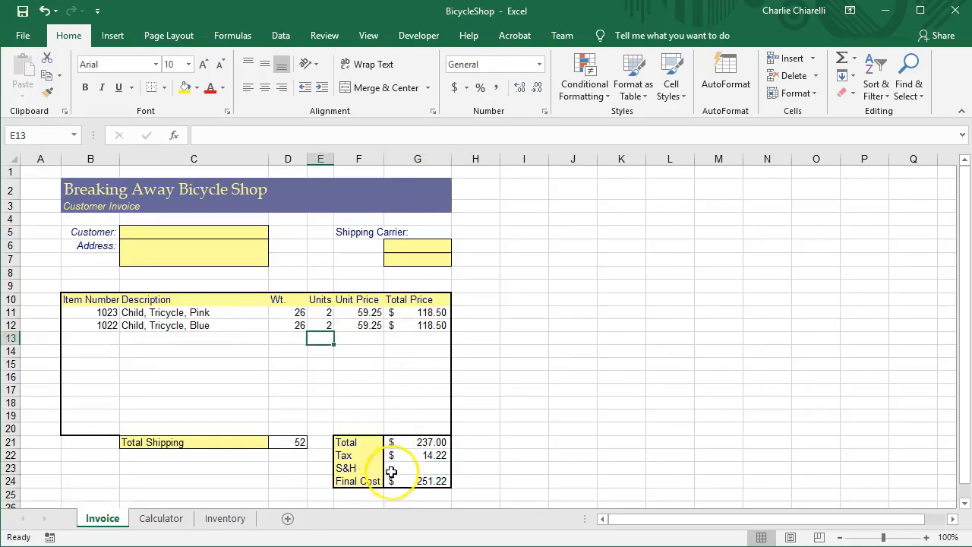
left_click(399, 471)
left_click(161, 517)
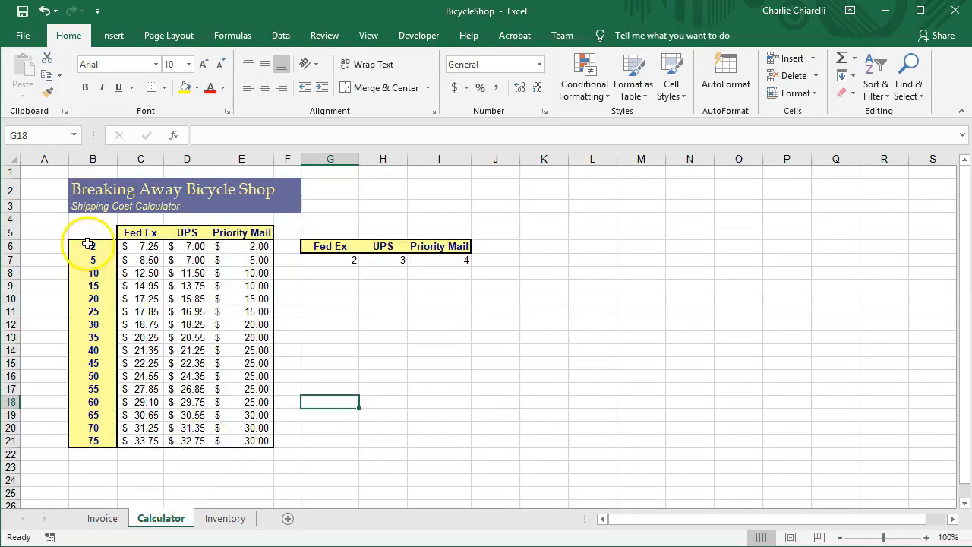
left_click(11, 324)
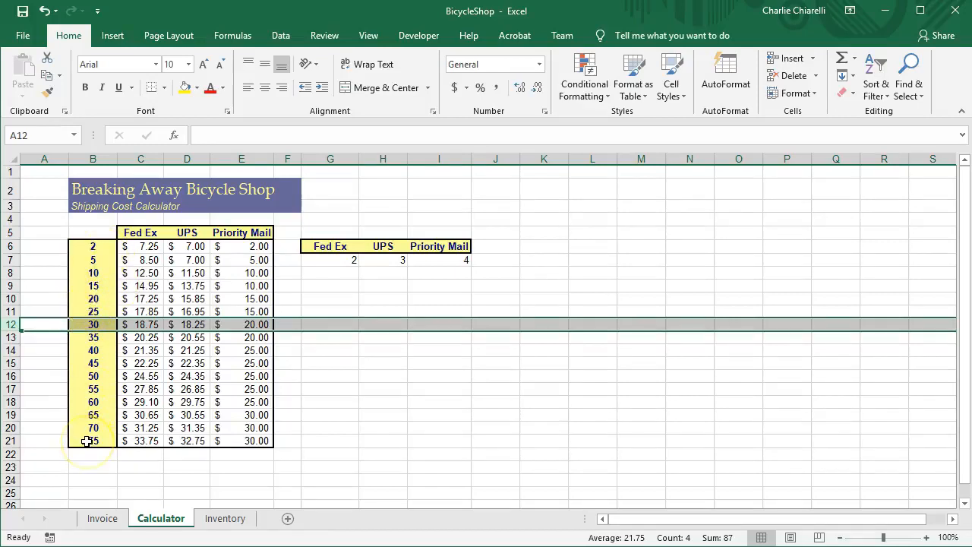
left_click(16, 339)
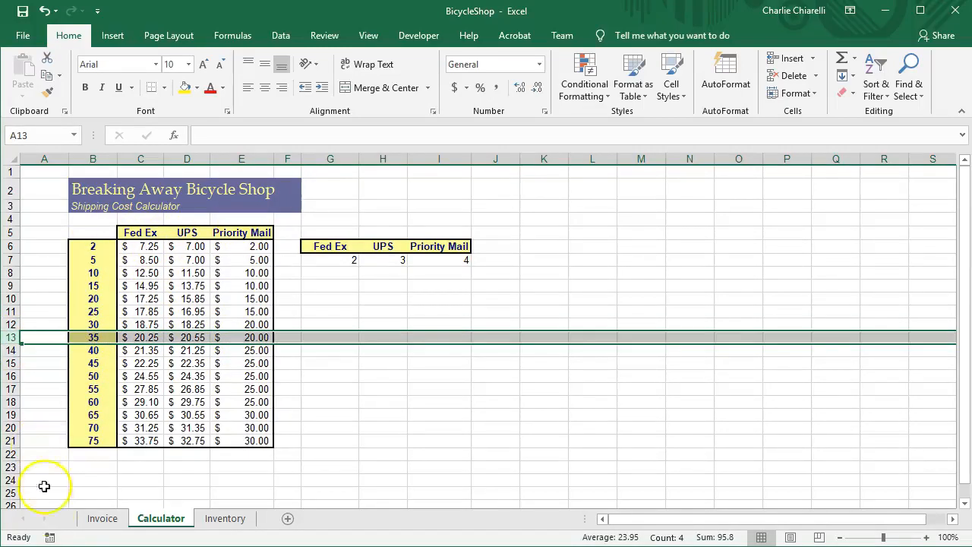
left_click(88, 520)
left_click(406, 247)
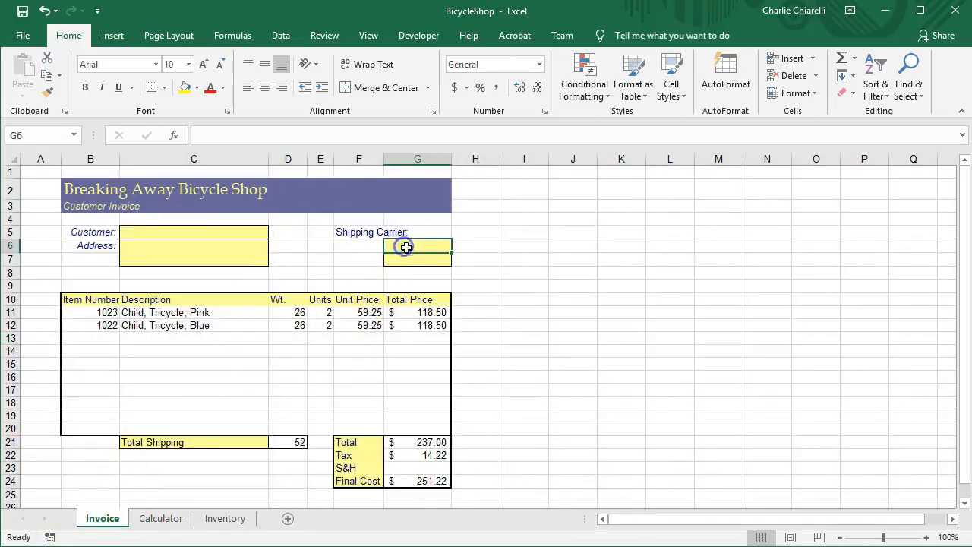
left_click(425, 262)
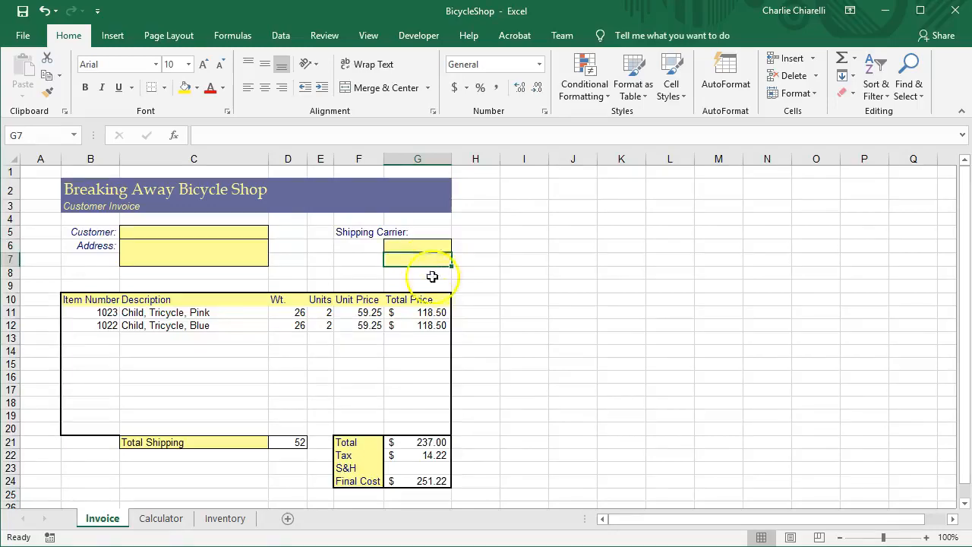
Define the name Courier for the carrier table G6:I7 on the Calculator sheet.
left_click(149, 517)
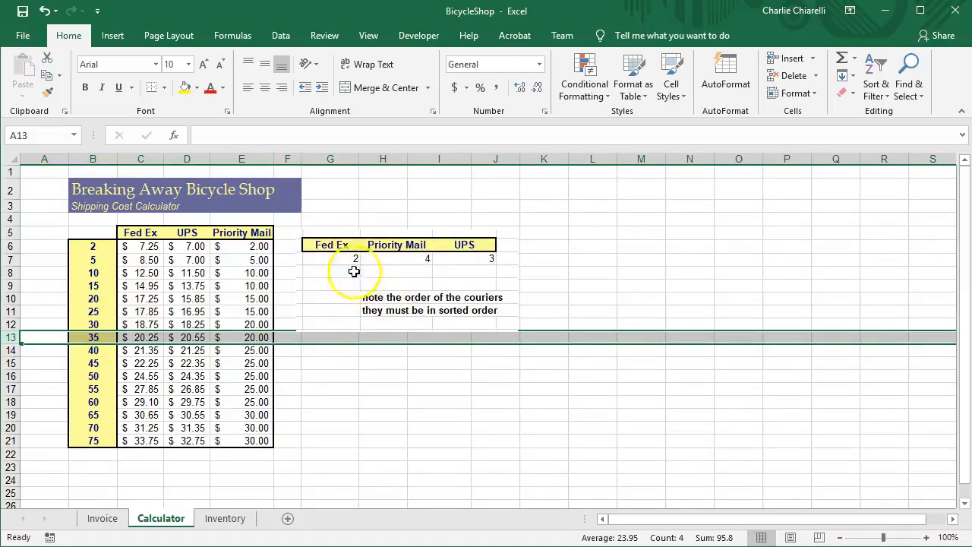
left_click(322, 246)
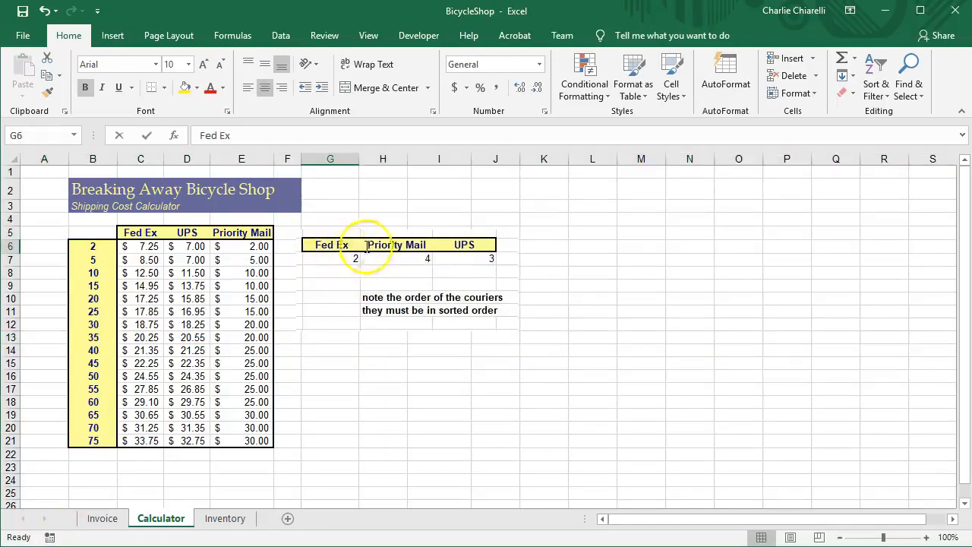
left_click(376, 275)
left_click_drag(335, 251, 445, 261)
right_click(445, 261)
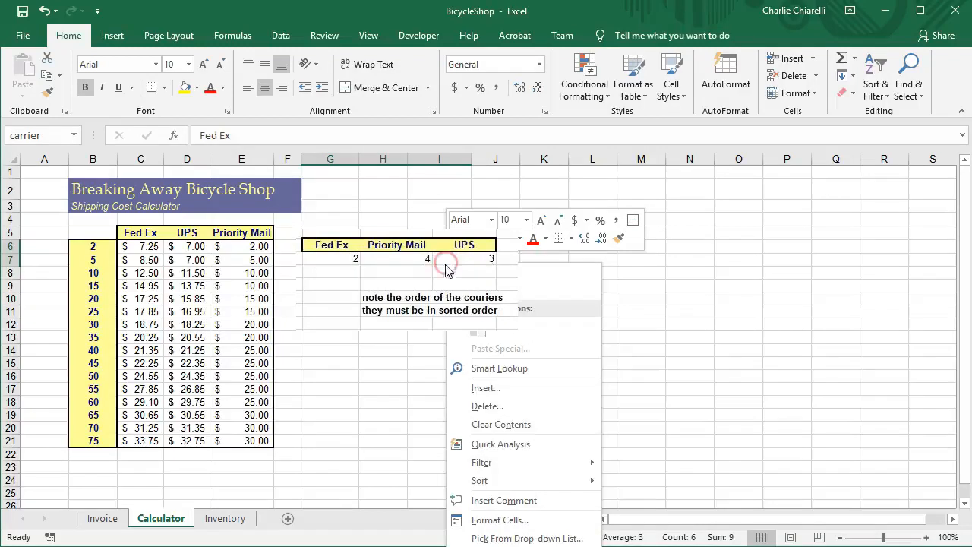
left_click(479, 541)
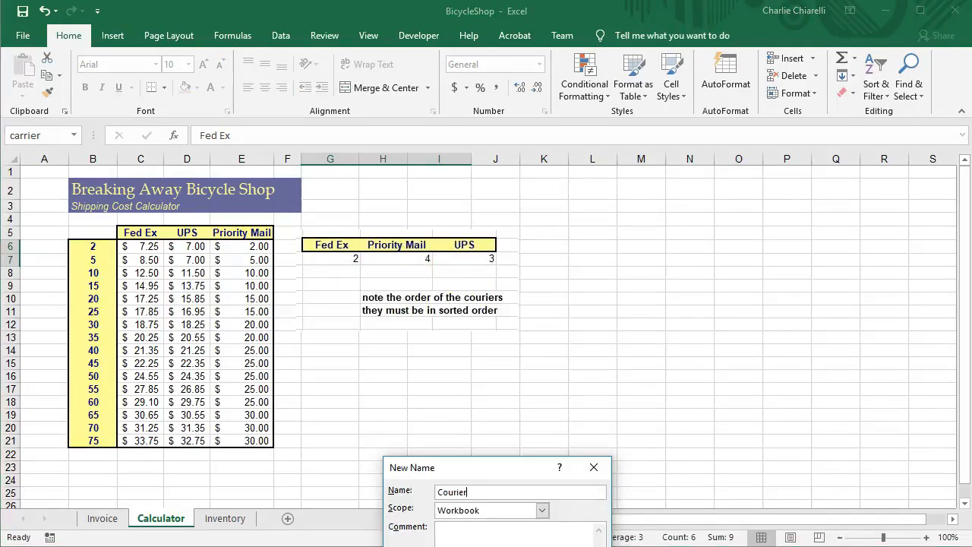
key("Return")
Enter =HLOOKUP(G6,Courier,2) in cell G7 under Shipping Carrier on the Invoice sheet.
left_click(103, 520)
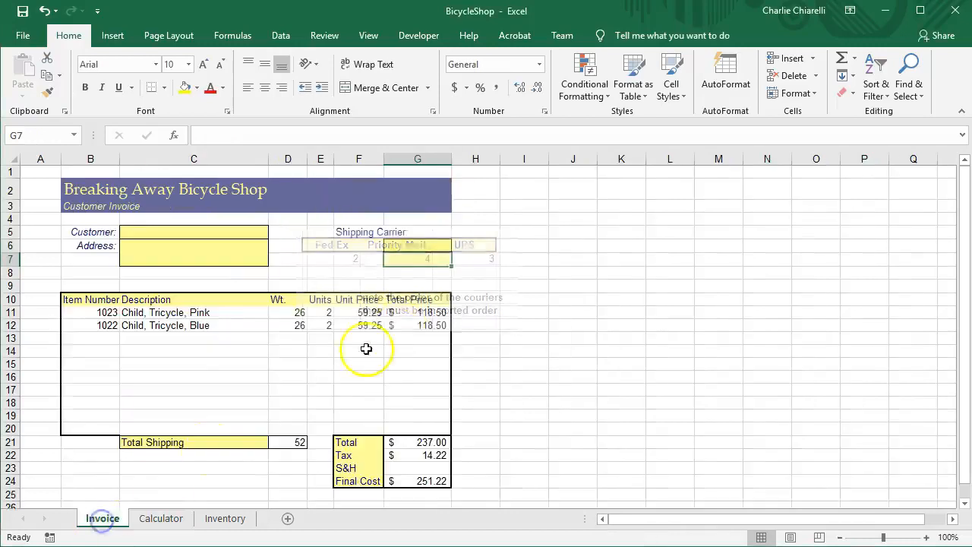
left_click(407, 244)
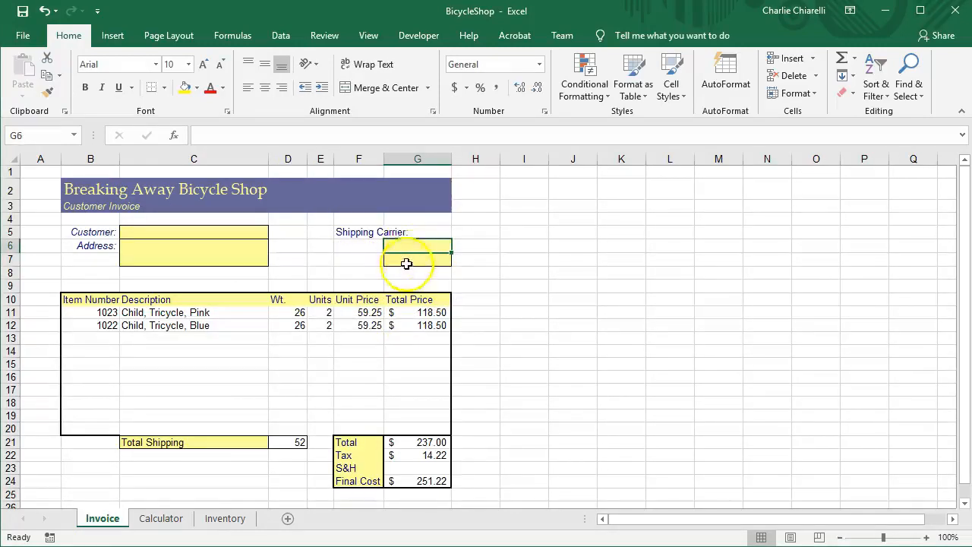
left_click(419, 261)
type("=")
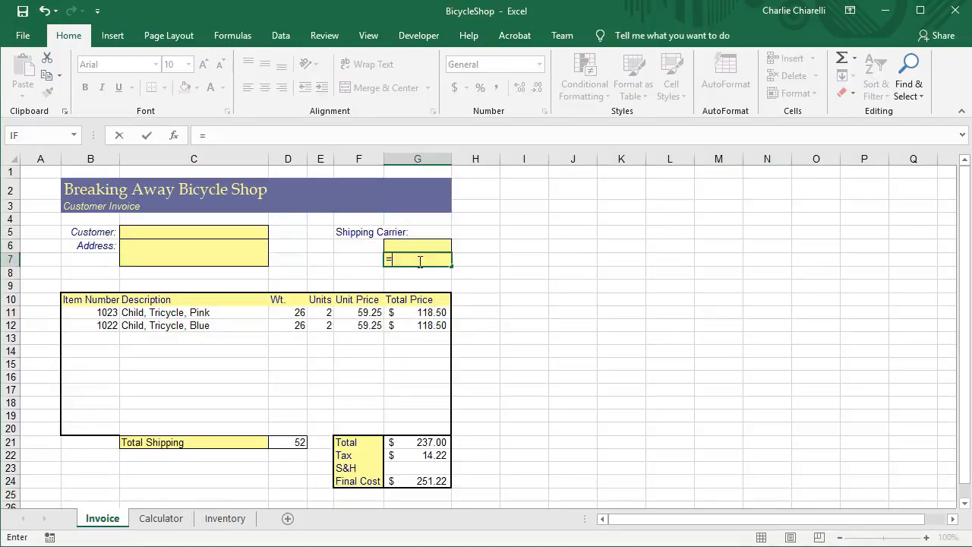
type("h")
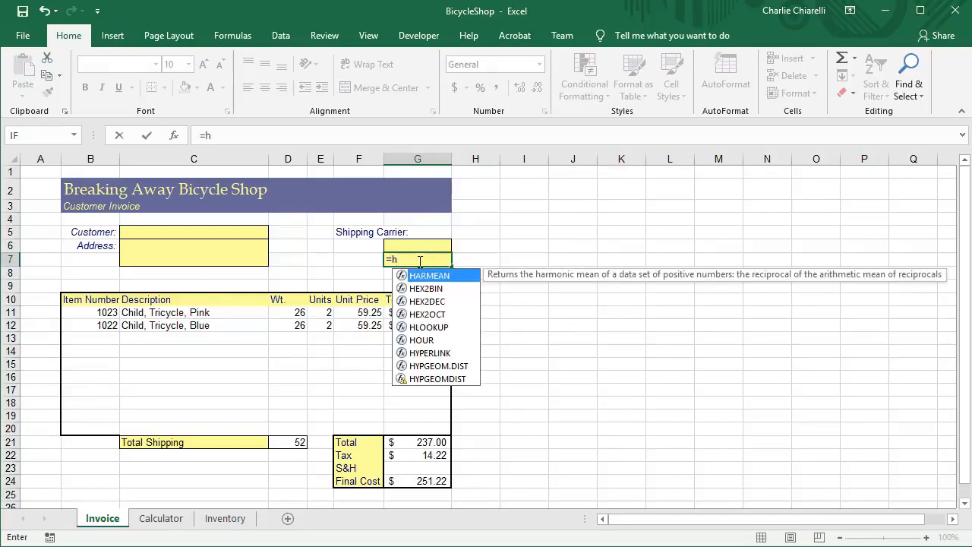
type("lookup")
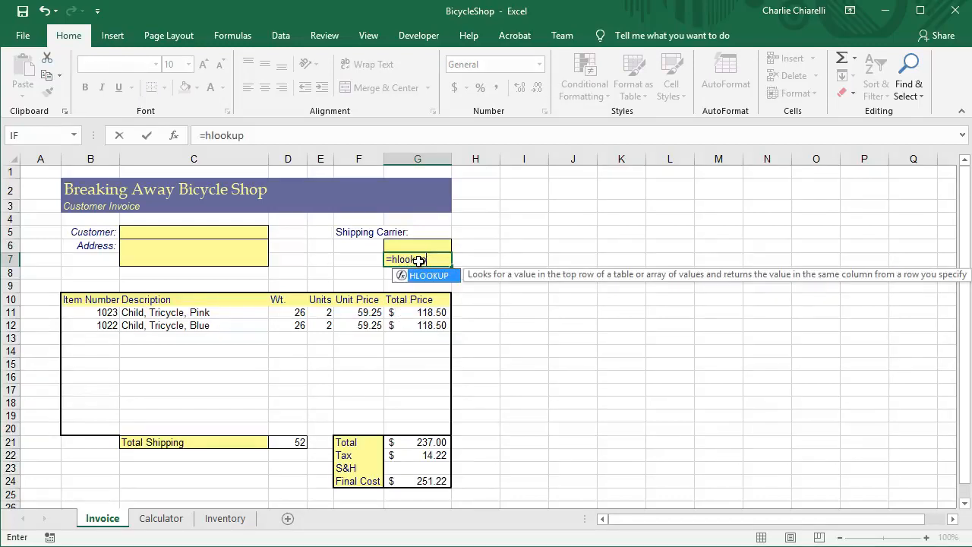
type("(")
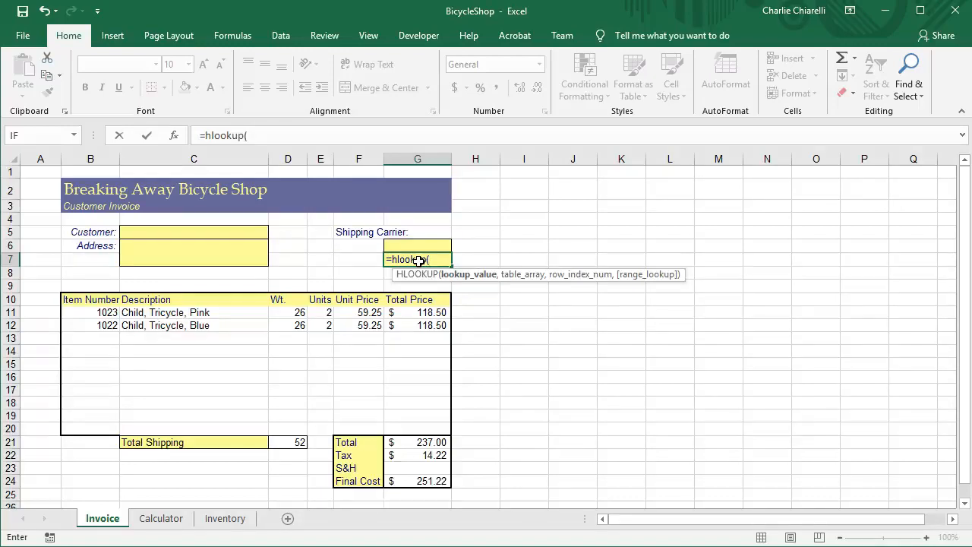
type("g6")
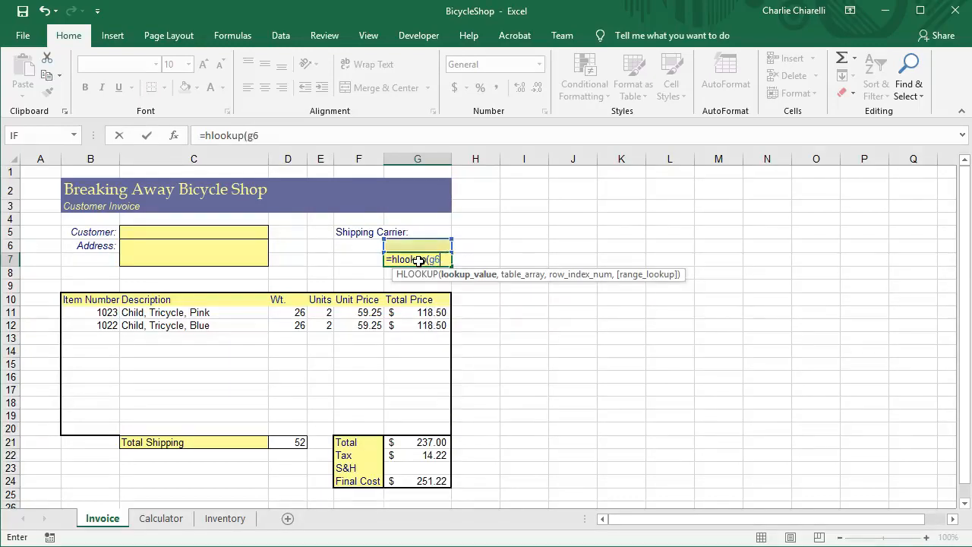
type(",courier,2")
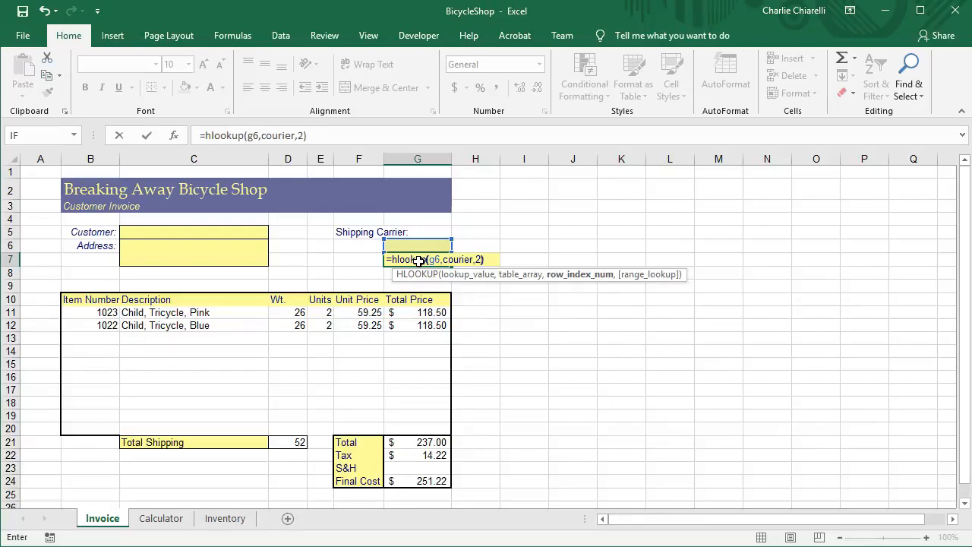
key("Return")
Enter UPS as the shipping carrier in cell G6.
left_click(418, 260)
key("Up")
type("UPS")
key("Return")
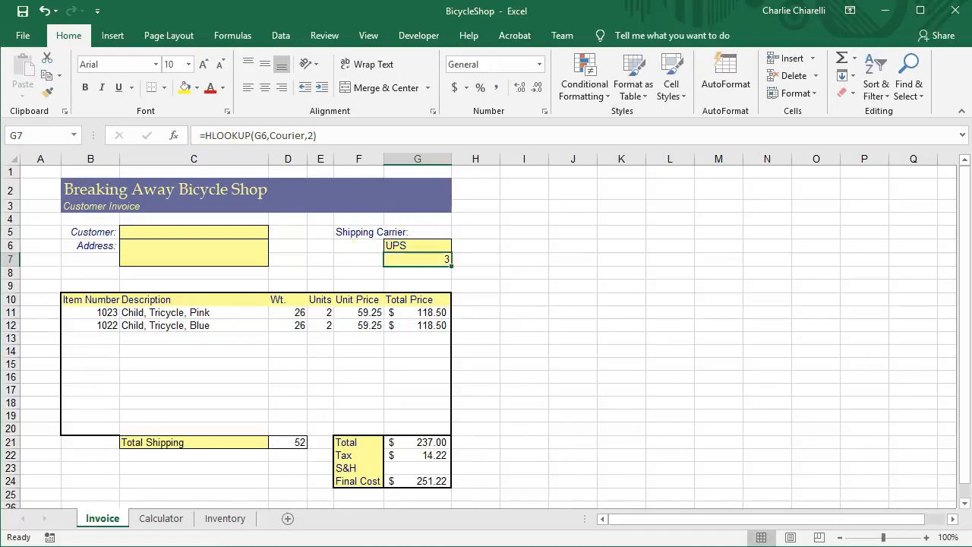
Define the name Weights for the shipping rate table B6:E21 on the Calculator sheet.
left_click(160, 518)
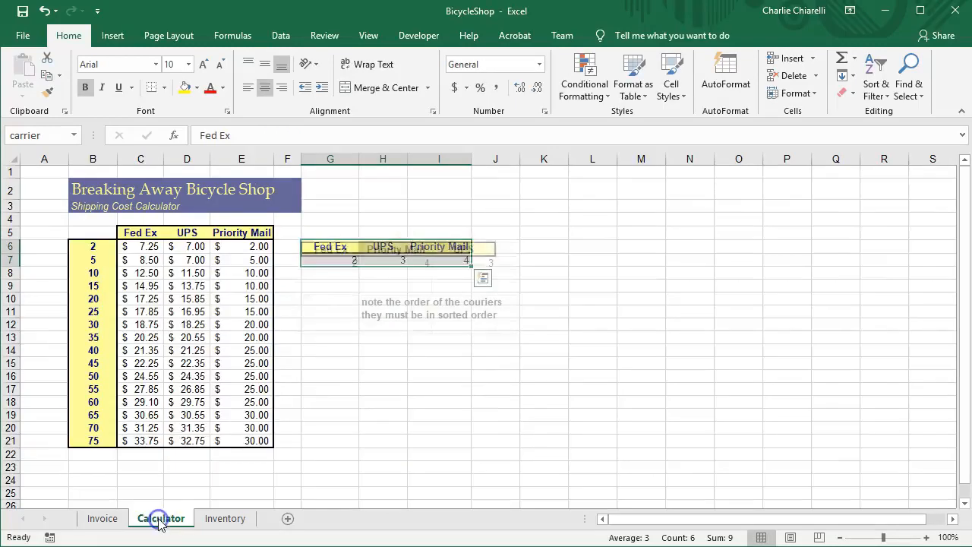
left_click_drag(81, 243, 236, 440)
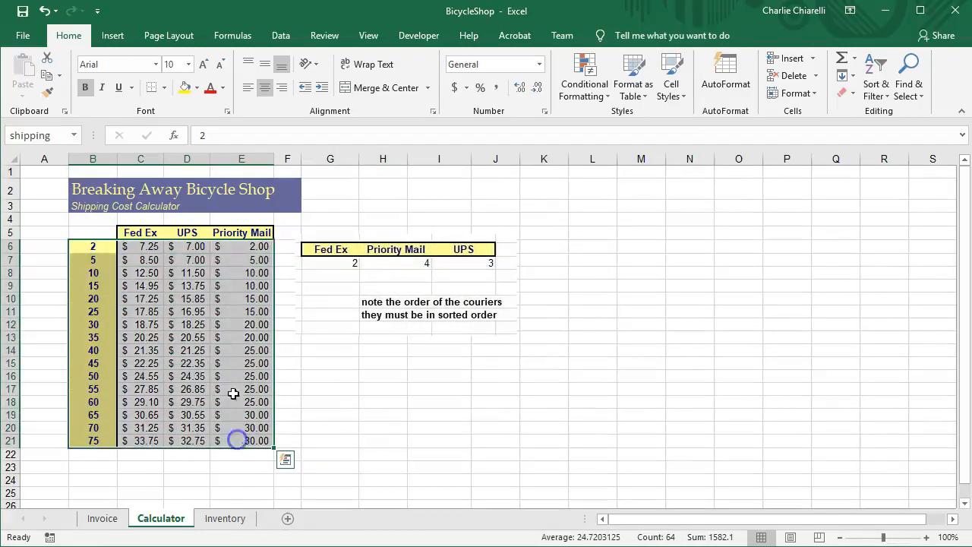
right_click(217, 356)
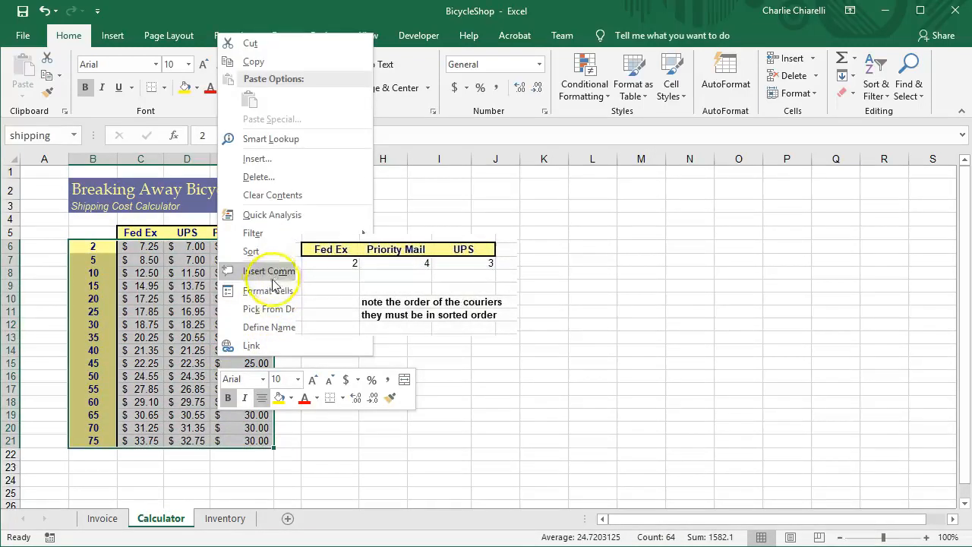
left_click(269, 325)
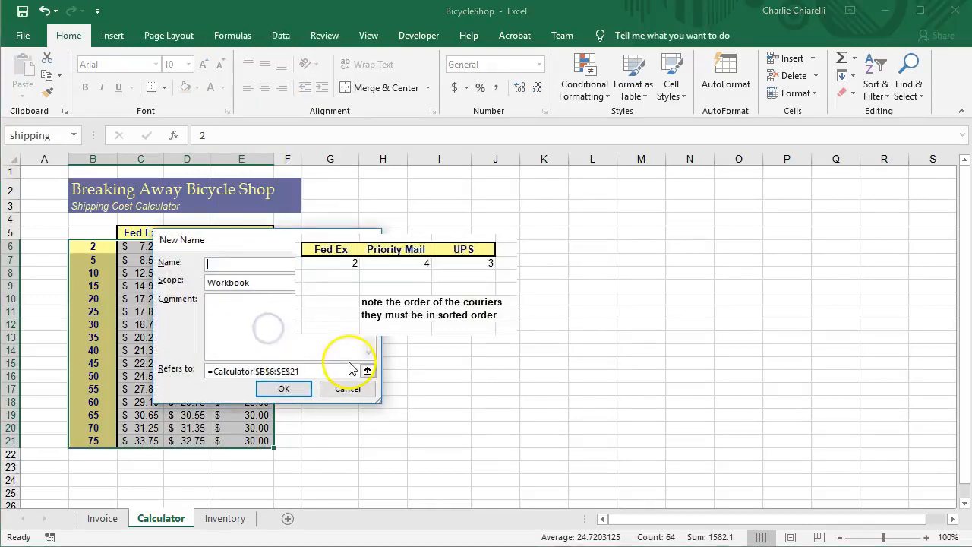
left_click_drag(260, 247, 486, 300)
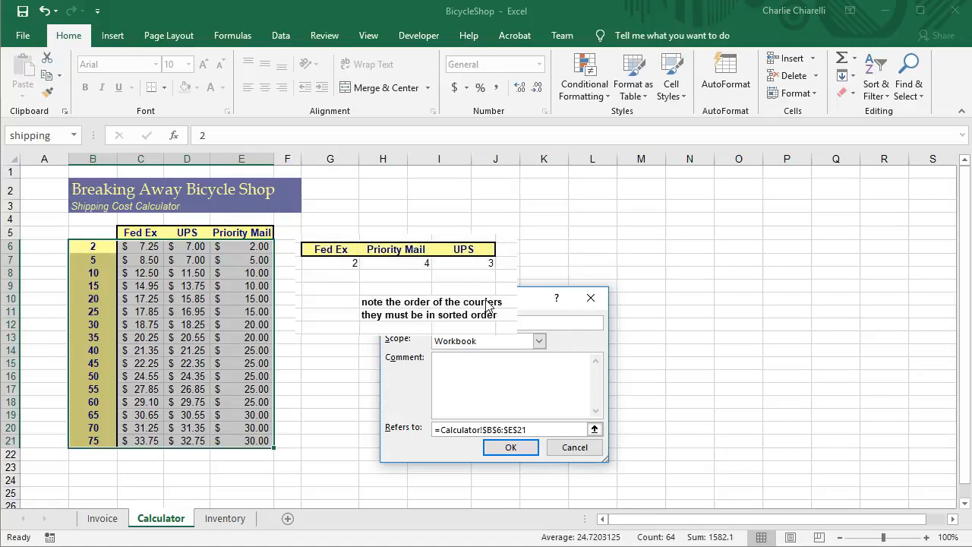
left_click(524, 447)
Enter =VLOOKUP(D21,Weights,G7) in the invoice's S&H cell G23 and check the resulting formula.
left_click(103, 519)
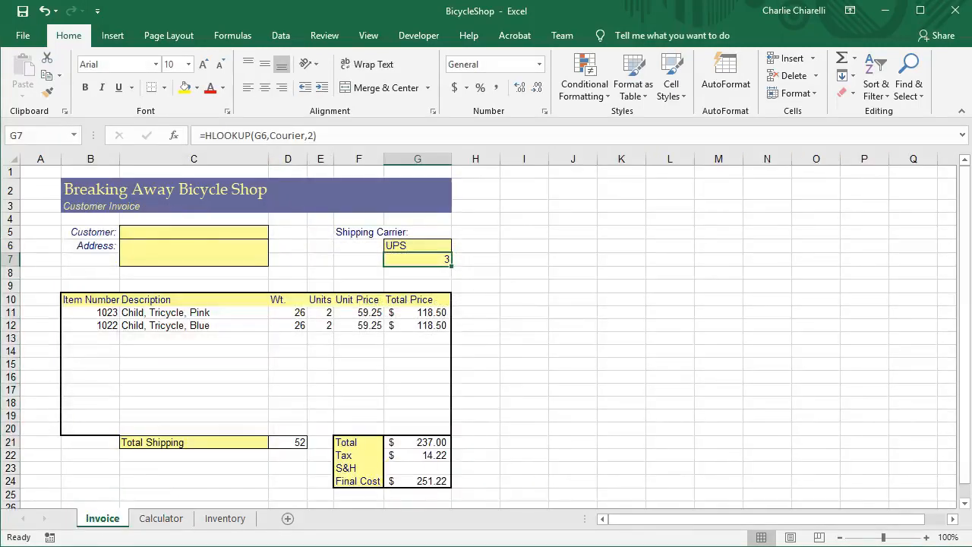
left_click(410, 467)
type("=")
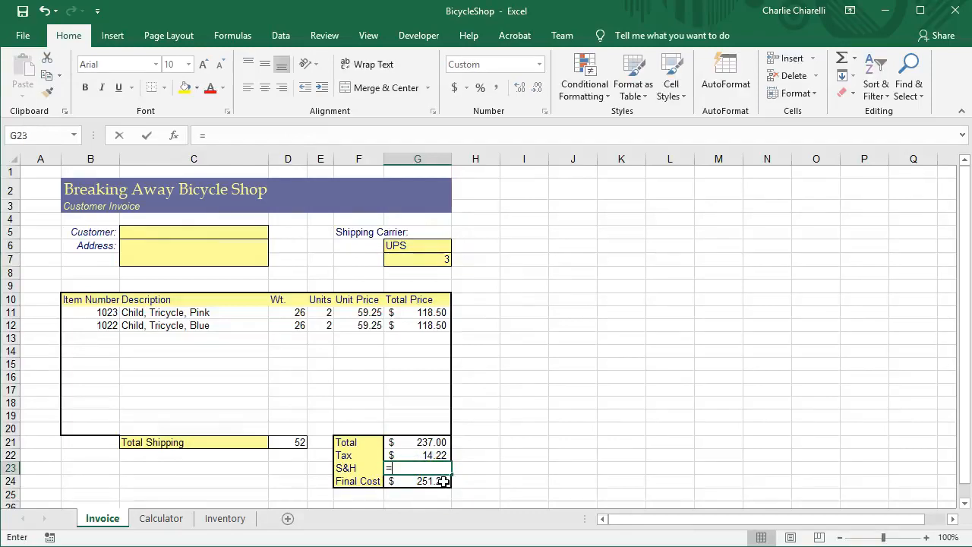
type("vlooi")
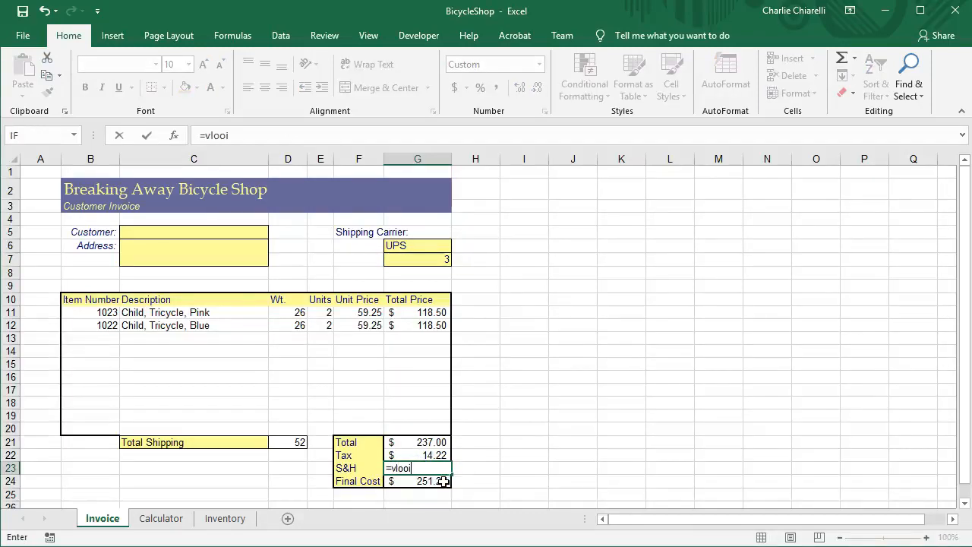
key("BackSpace")
type("kup(")
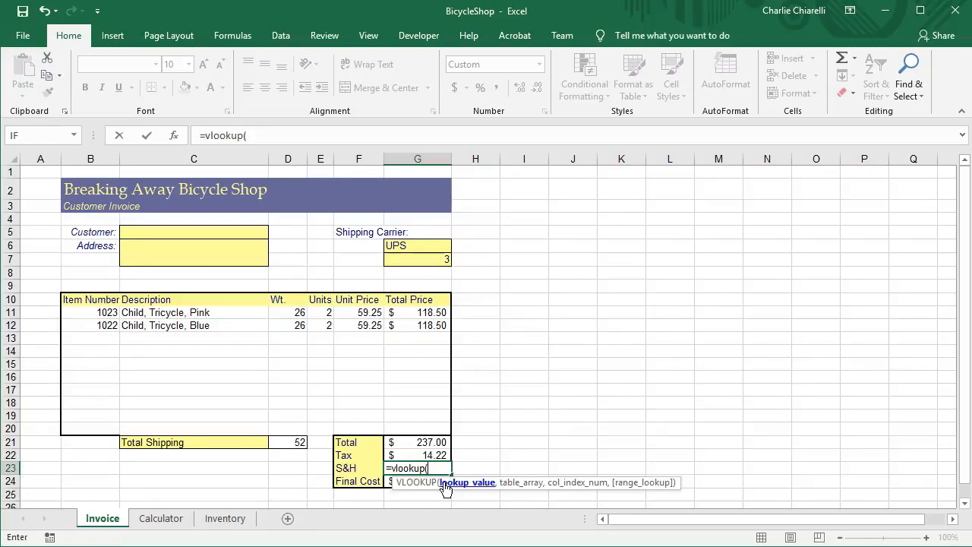
type("d21,weig")
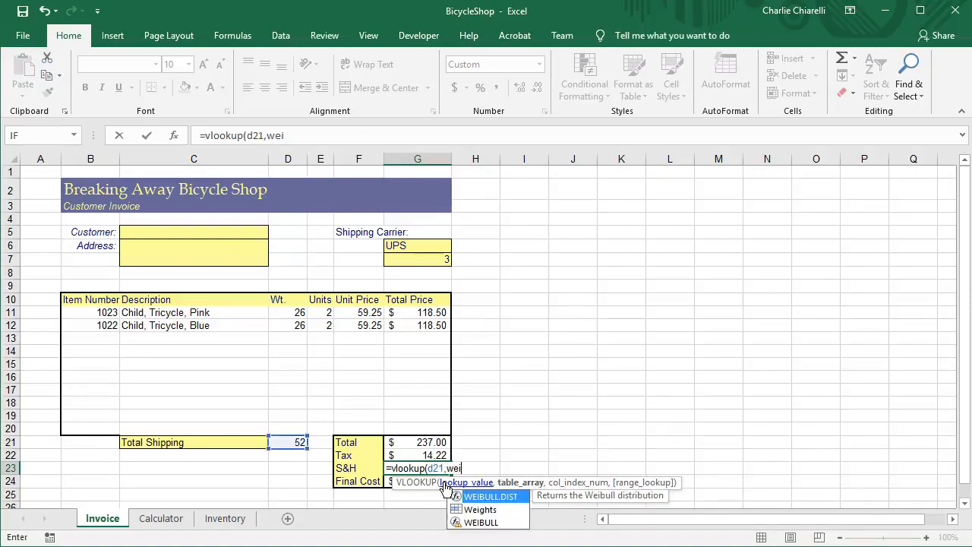
key("BackSpace")
key("BackSpace")
key("BackSpace")
key("BackSpace")
type("Weights,")
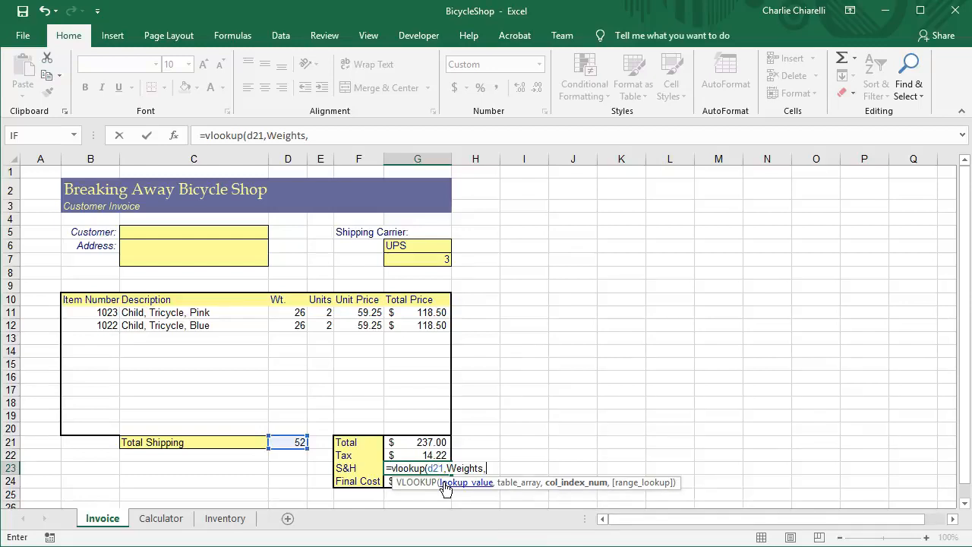
type("g7)")
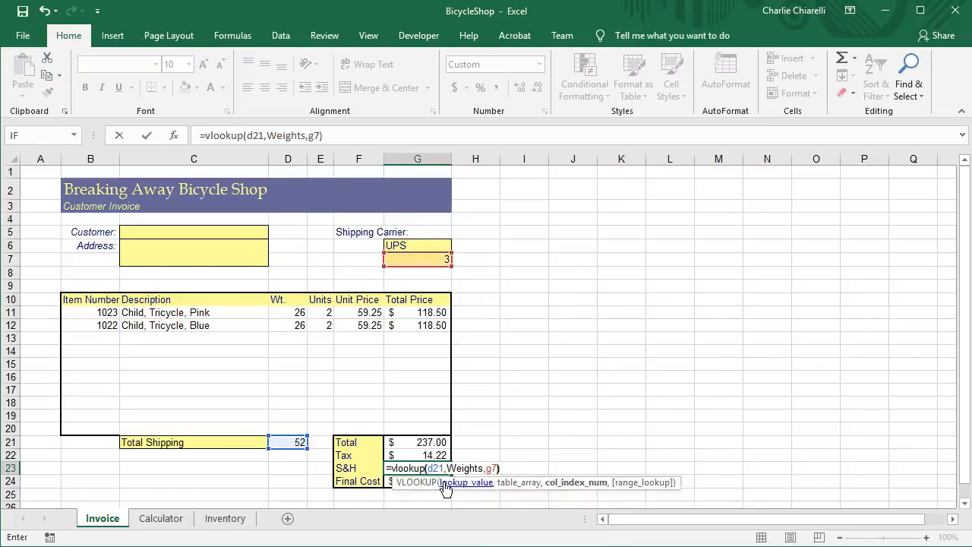
key("Return")
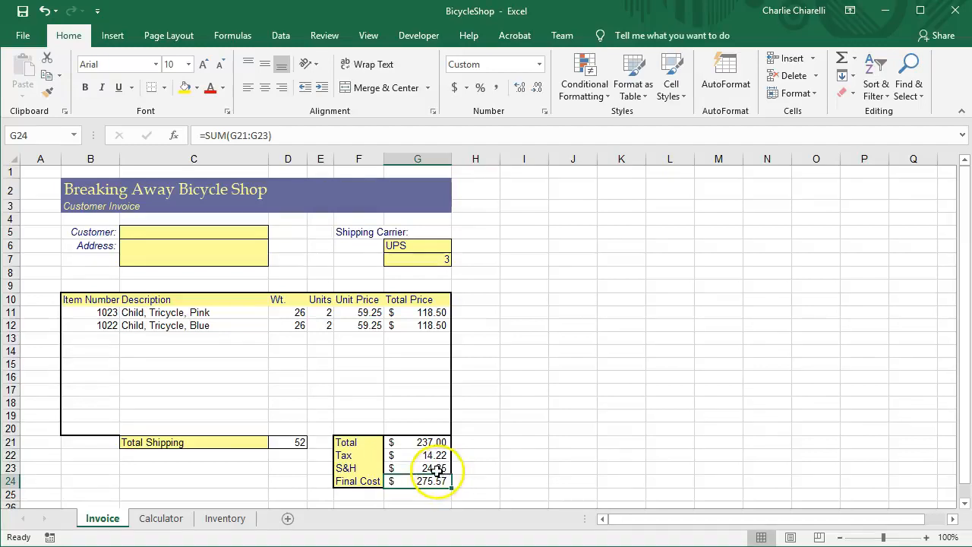
left_click(438, 470)
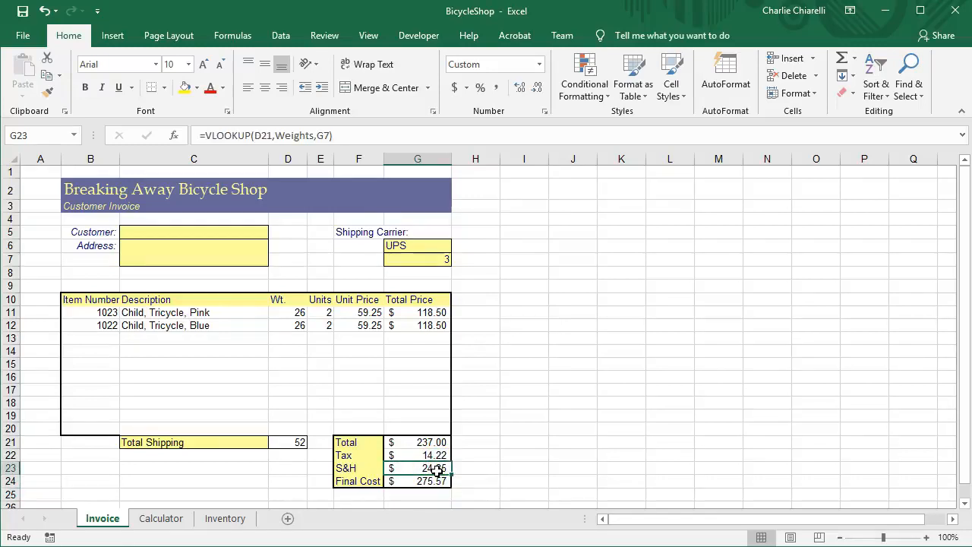
Change the shipping carrier in G6 to Fed Ex.
left_click(420, 245)
key("BackSpace")
type("Fed Ex")
key("Return")
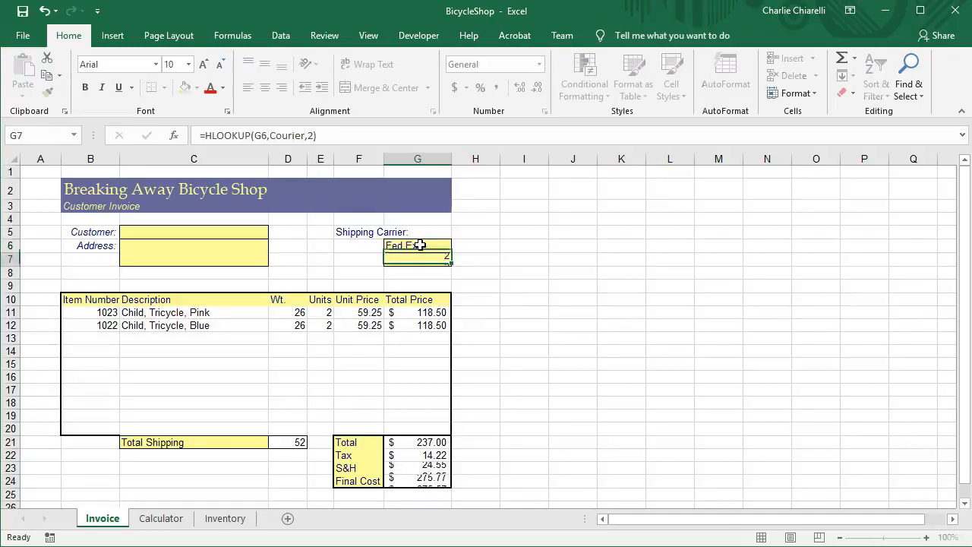